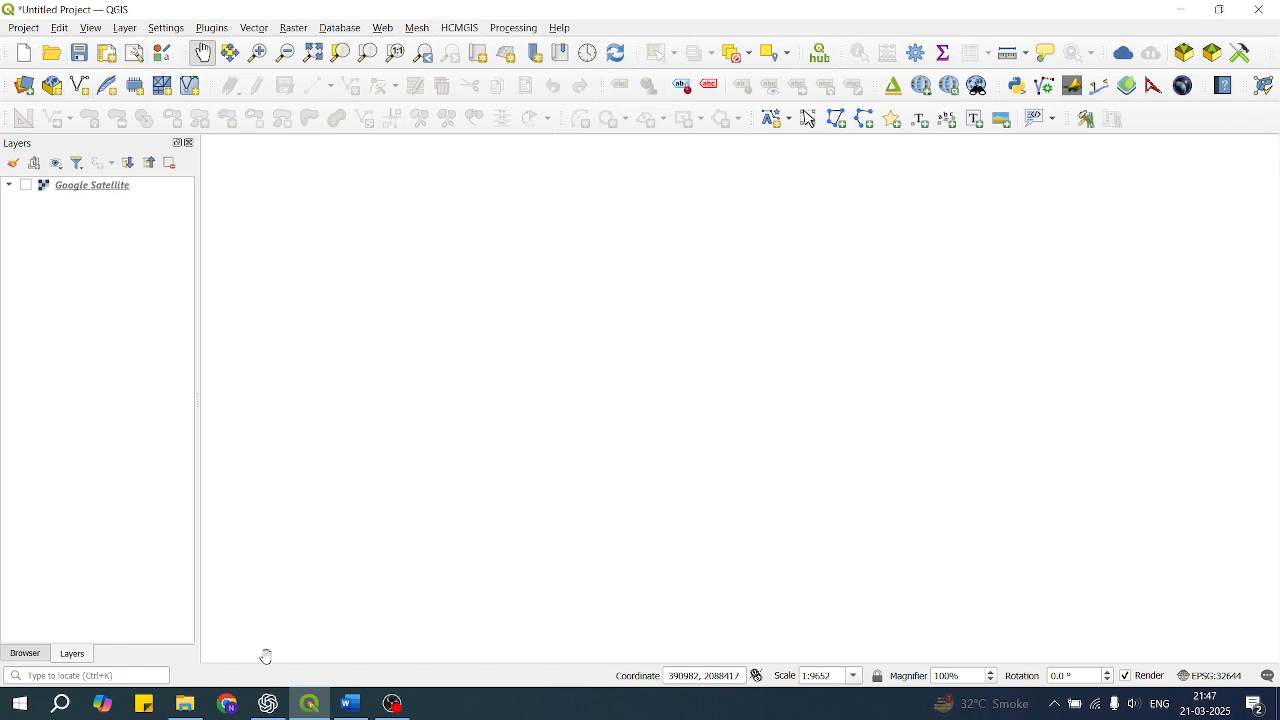
Check the path of the Geopackage folder holding Road_1.gpkg in File Explorer and switch back to QGIS
click(186, 705)
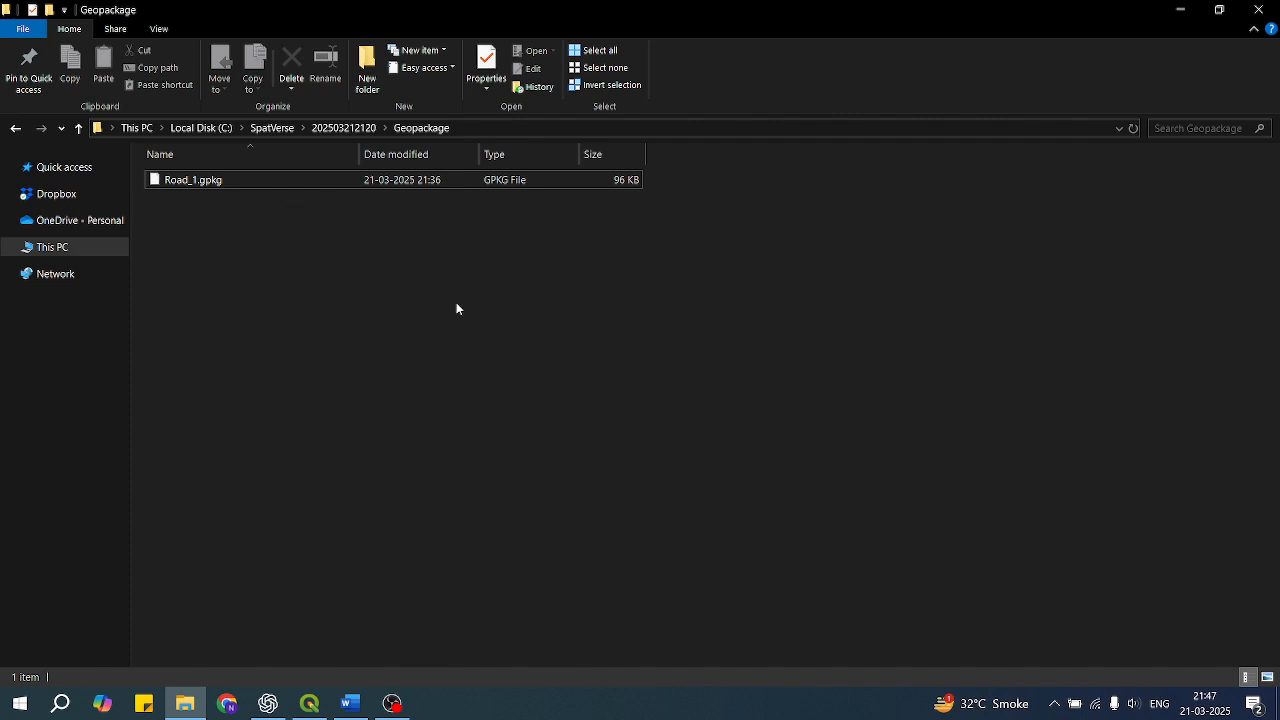
click(511, 126)
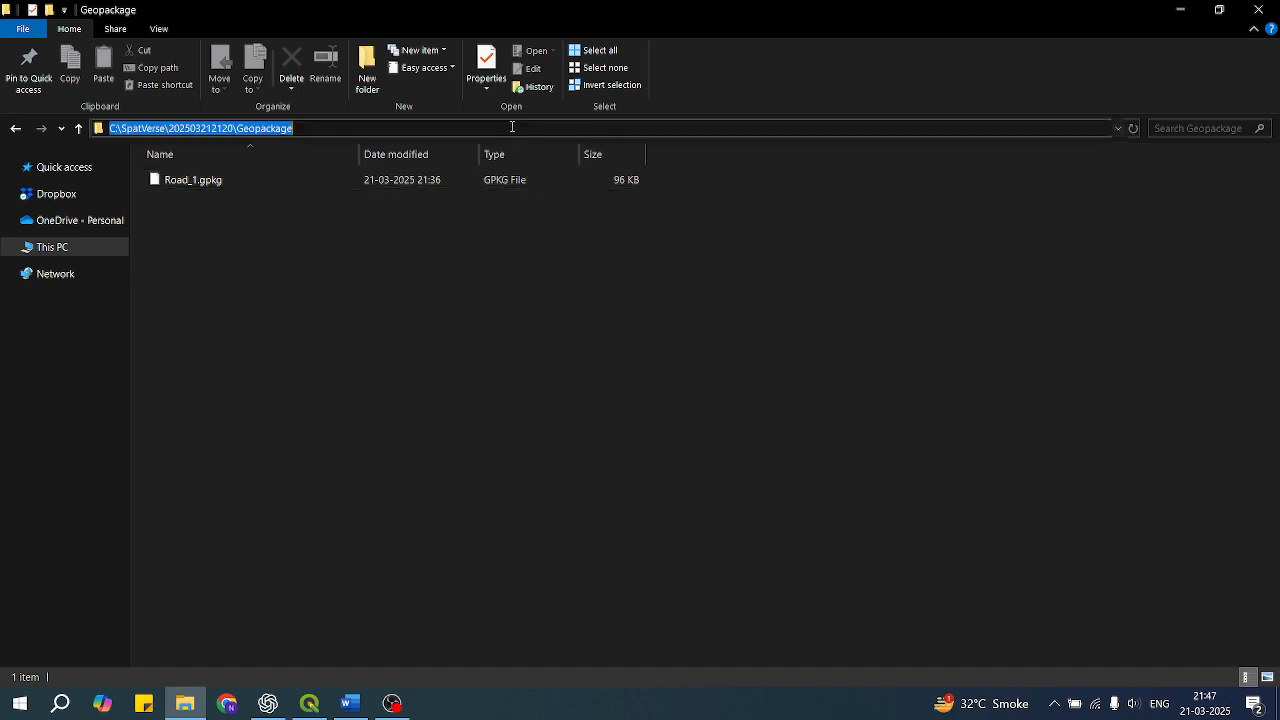
key(alt+Tab)
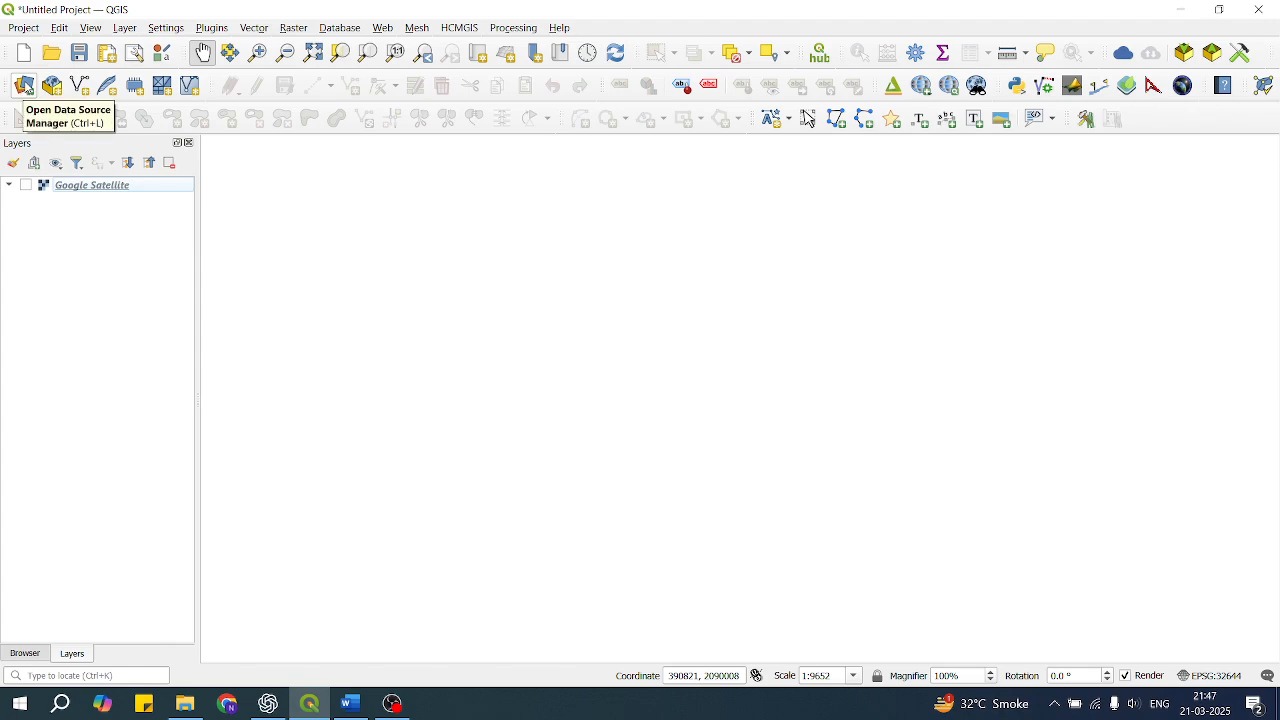
click(24, 87)
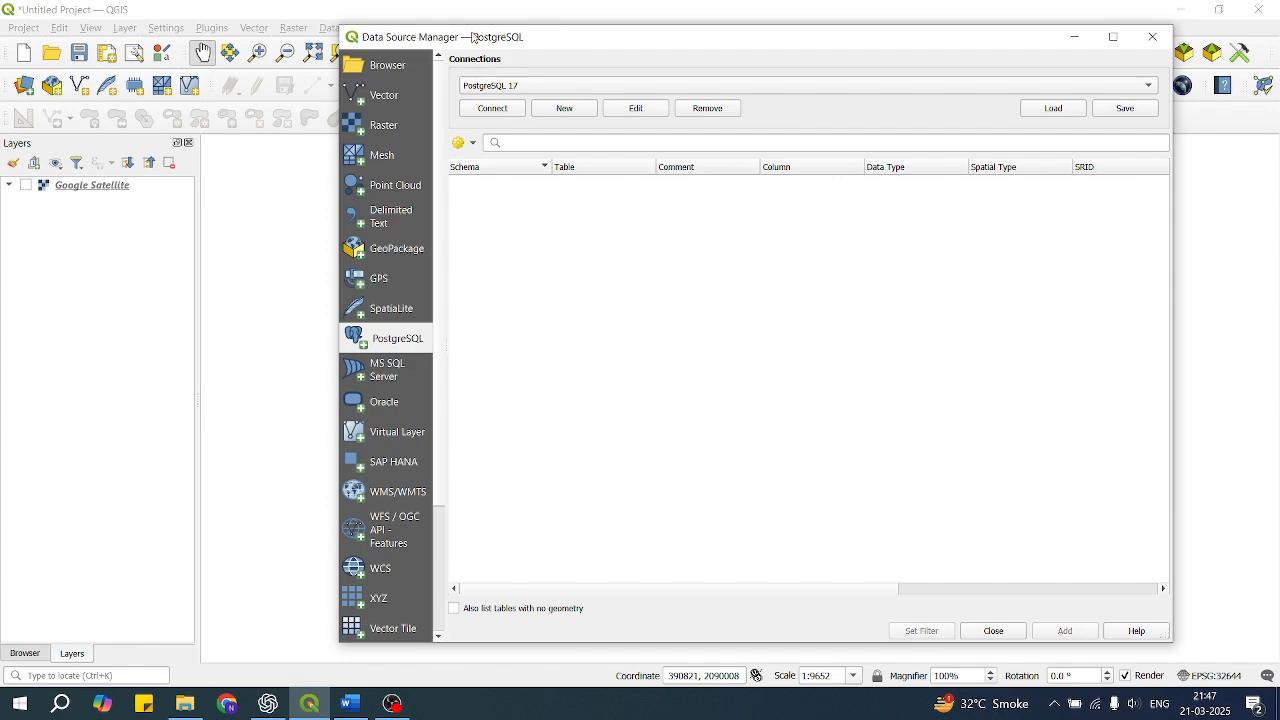
drag(475, 38, 352, 31)
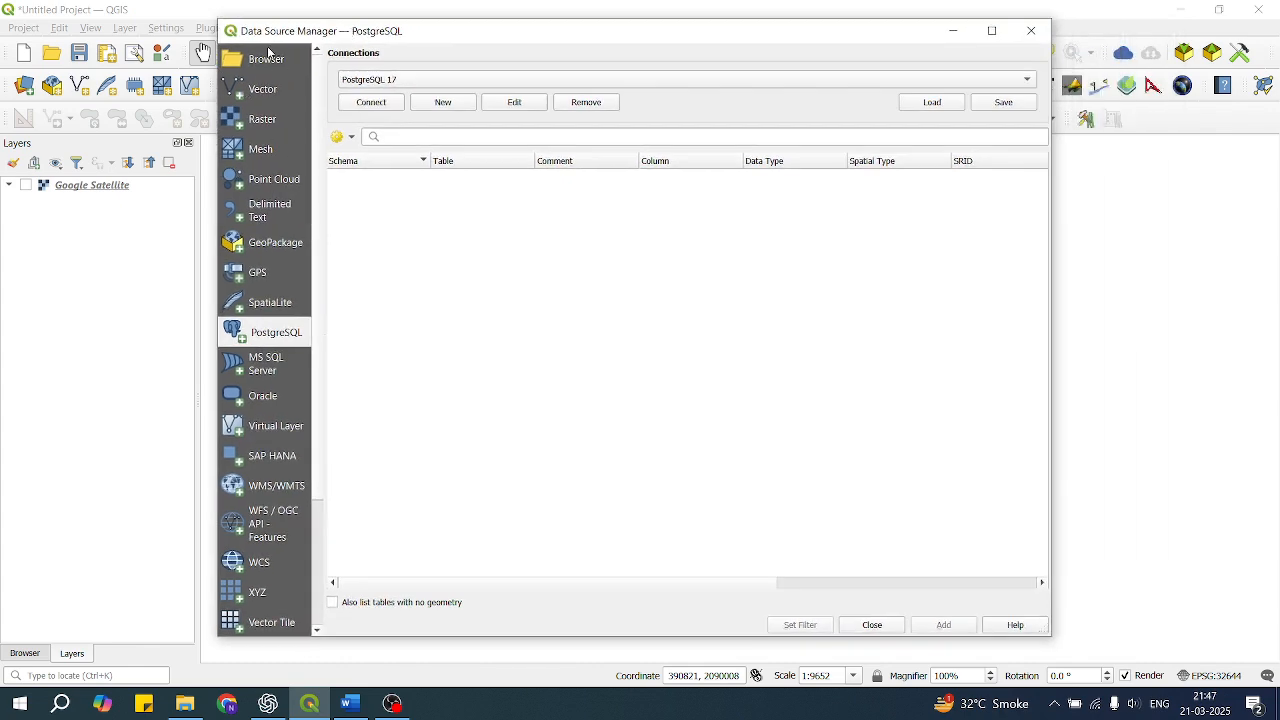
click(260, 95)
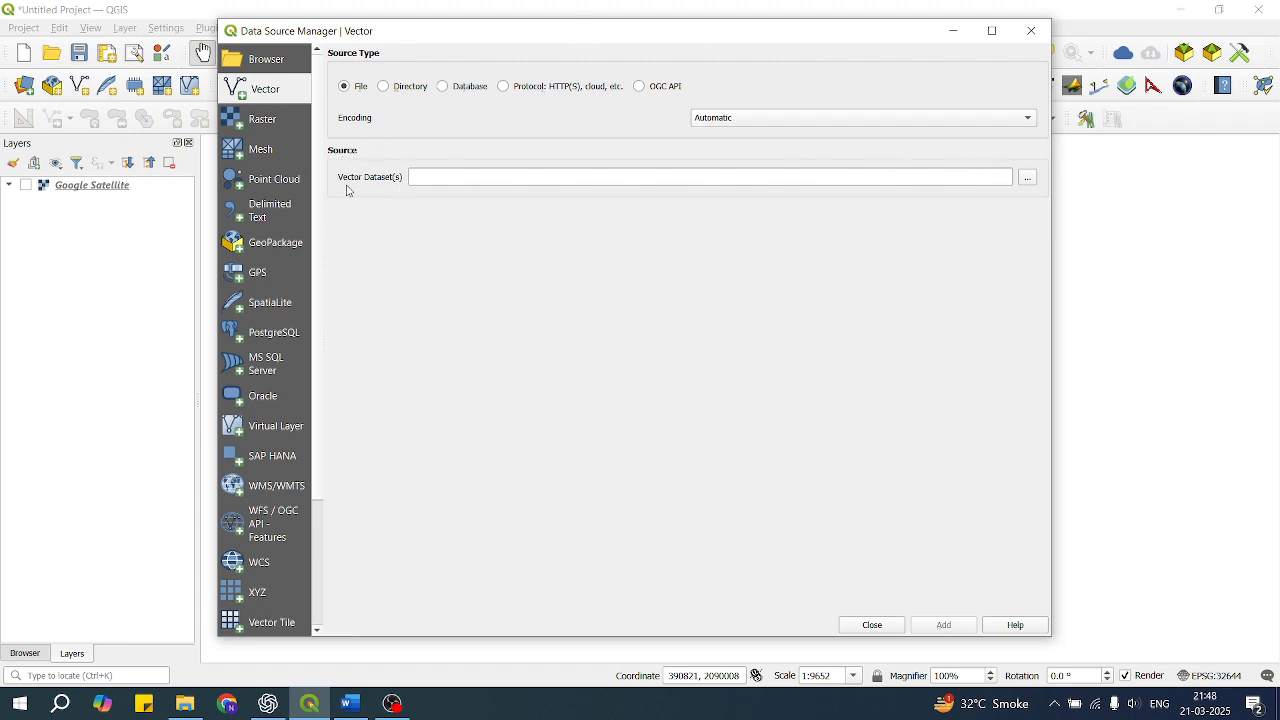
click(1028, 182)
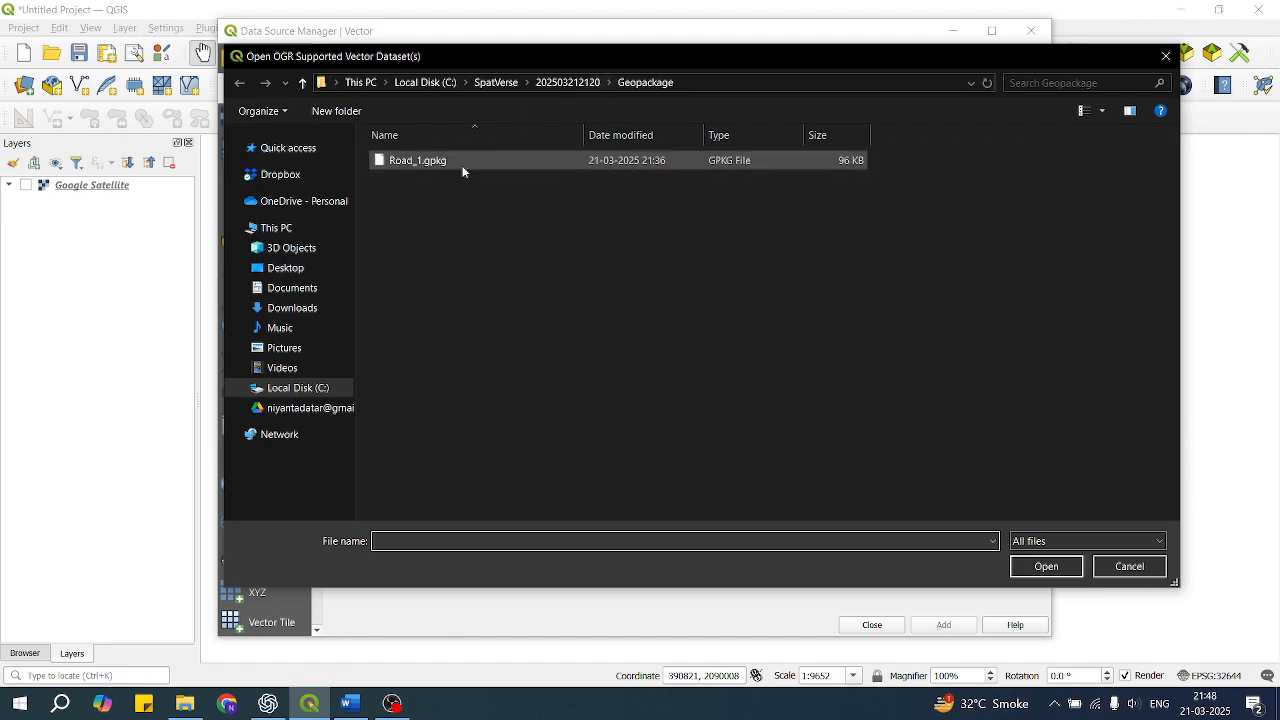
click(409, 166)
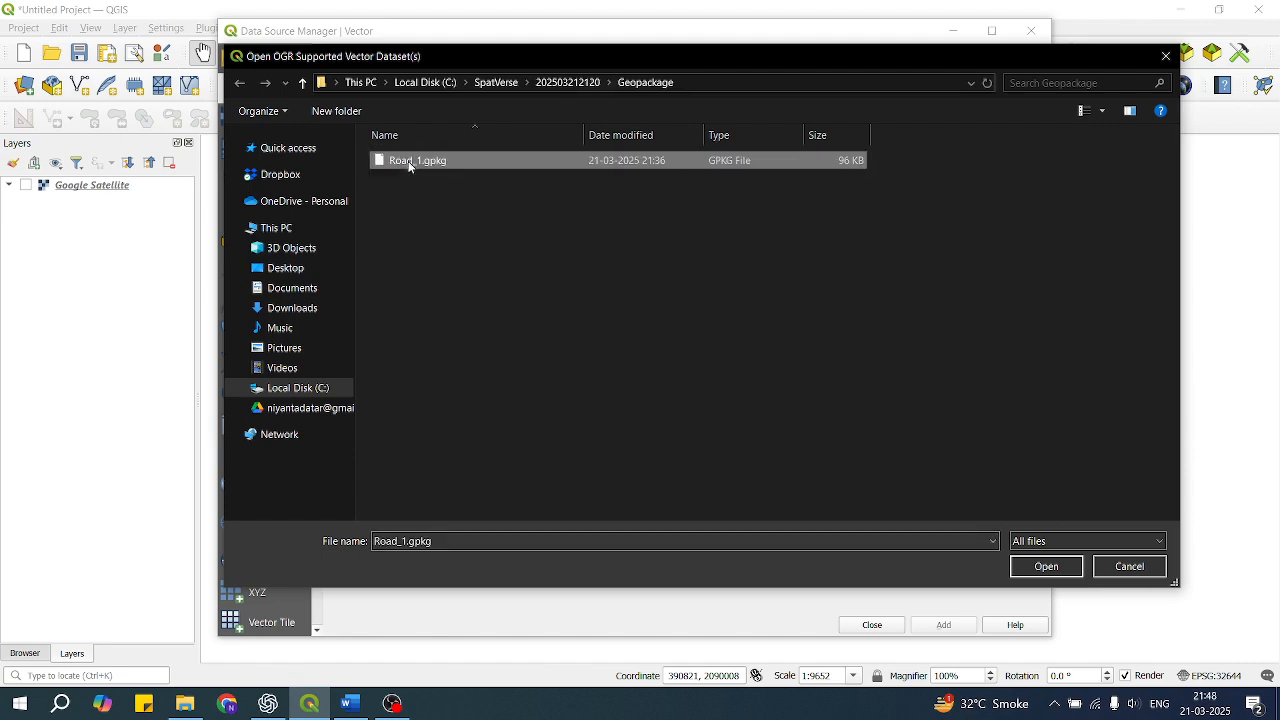
click(1030, 566)
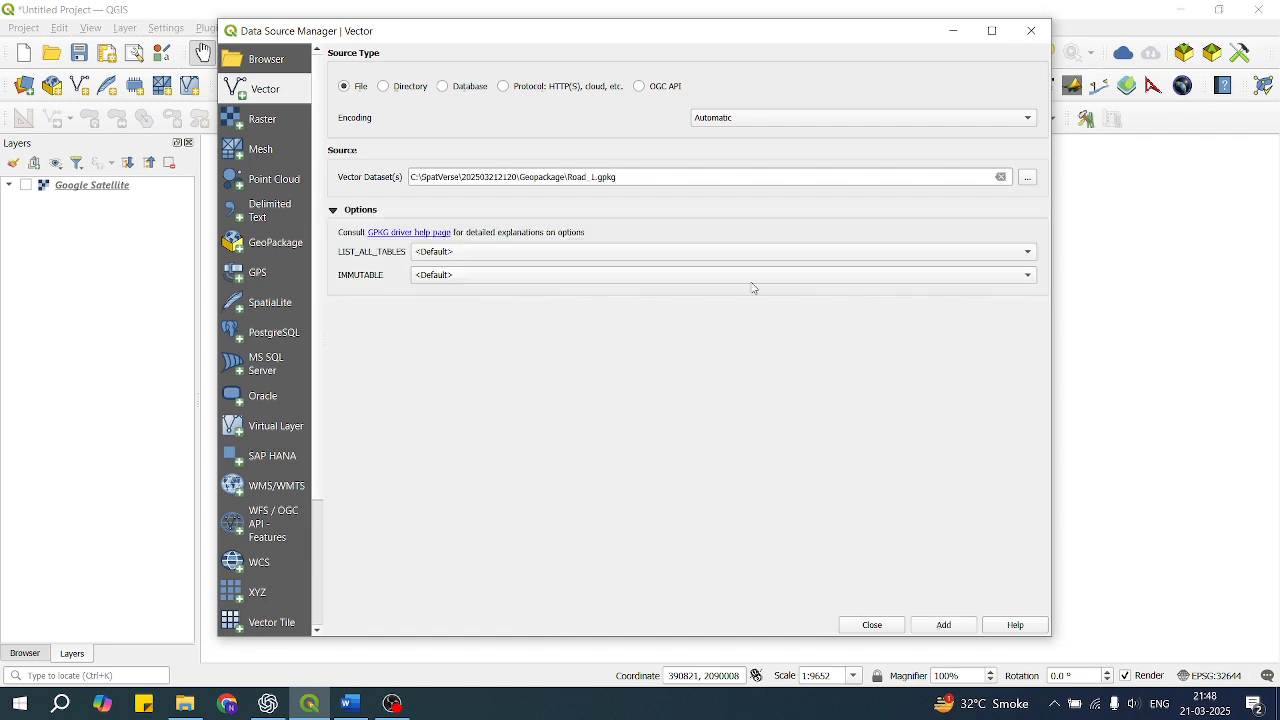
click(946, 624)
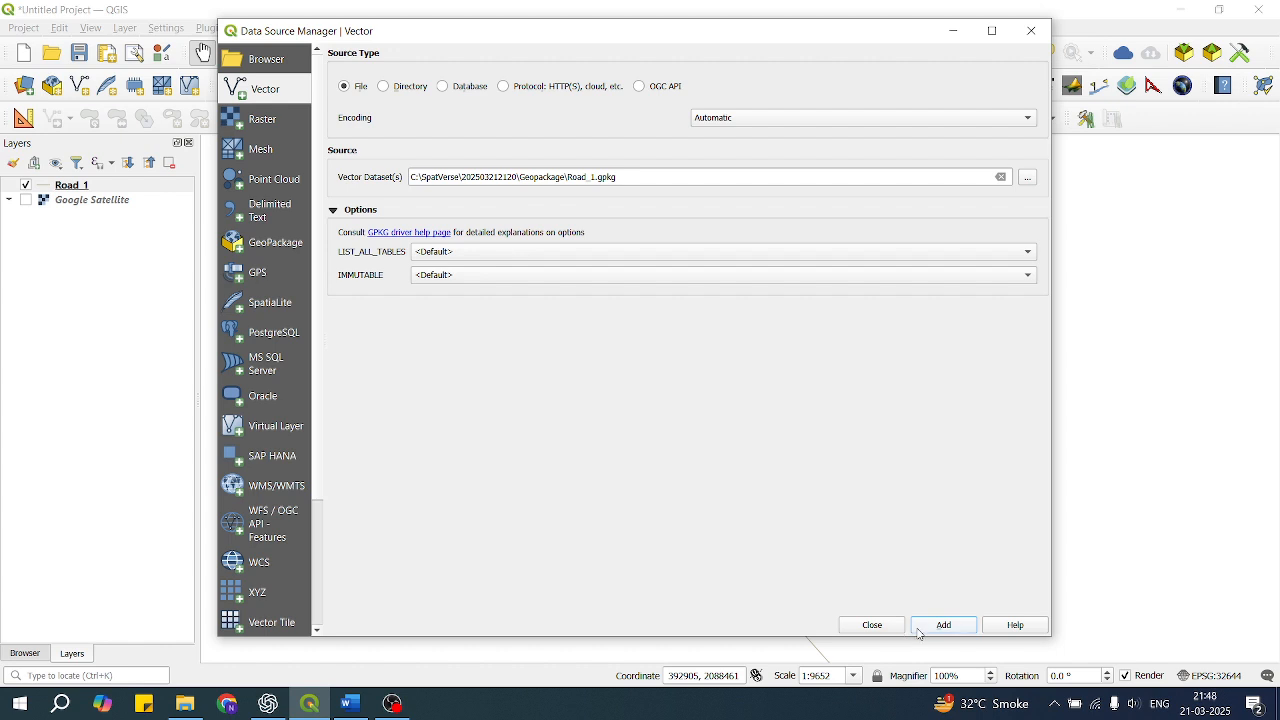
click(872, 625)
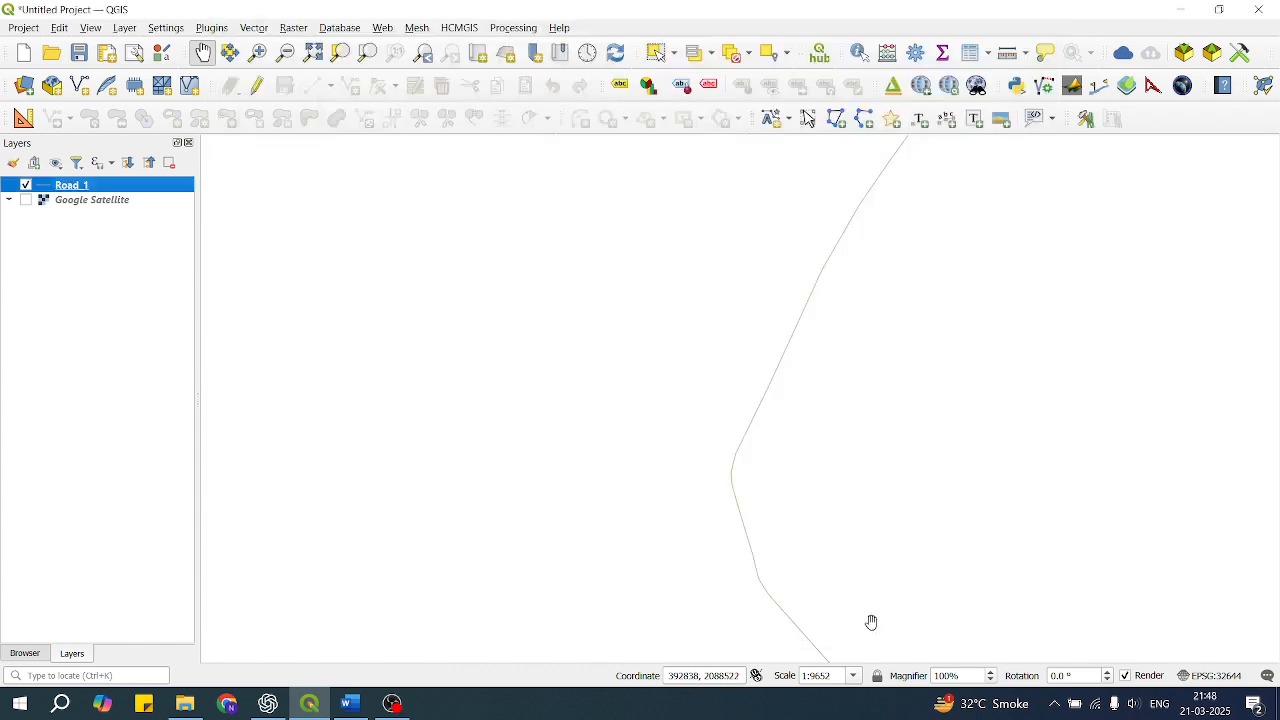
Examine the full extent of the Road_1 line on the map canvas
drag(804, 385, 649, 402)
scroll(646, 400, down, 2)
drag(729, 438, 680, 291)
scroll(661, 279, up, 1)
scroll(600, 237, up, 1)
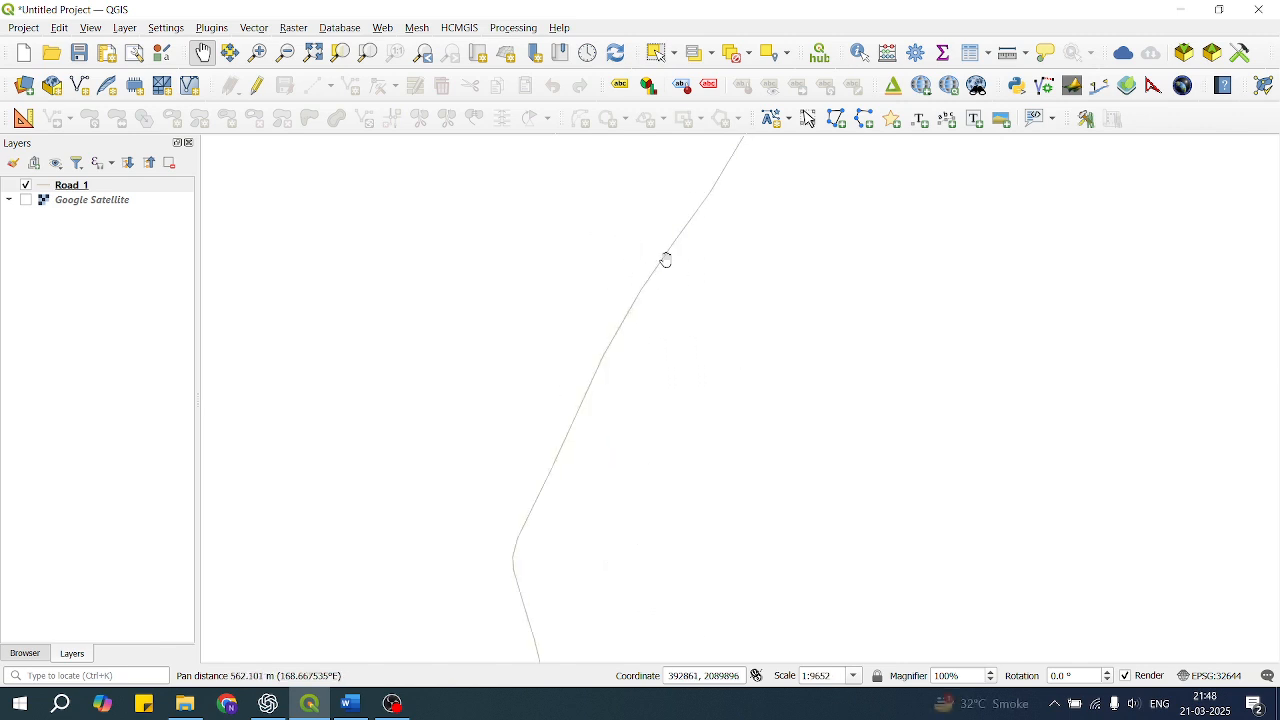
scroll(666, 260, down, 2)
scroll(667, 264, up, 1)
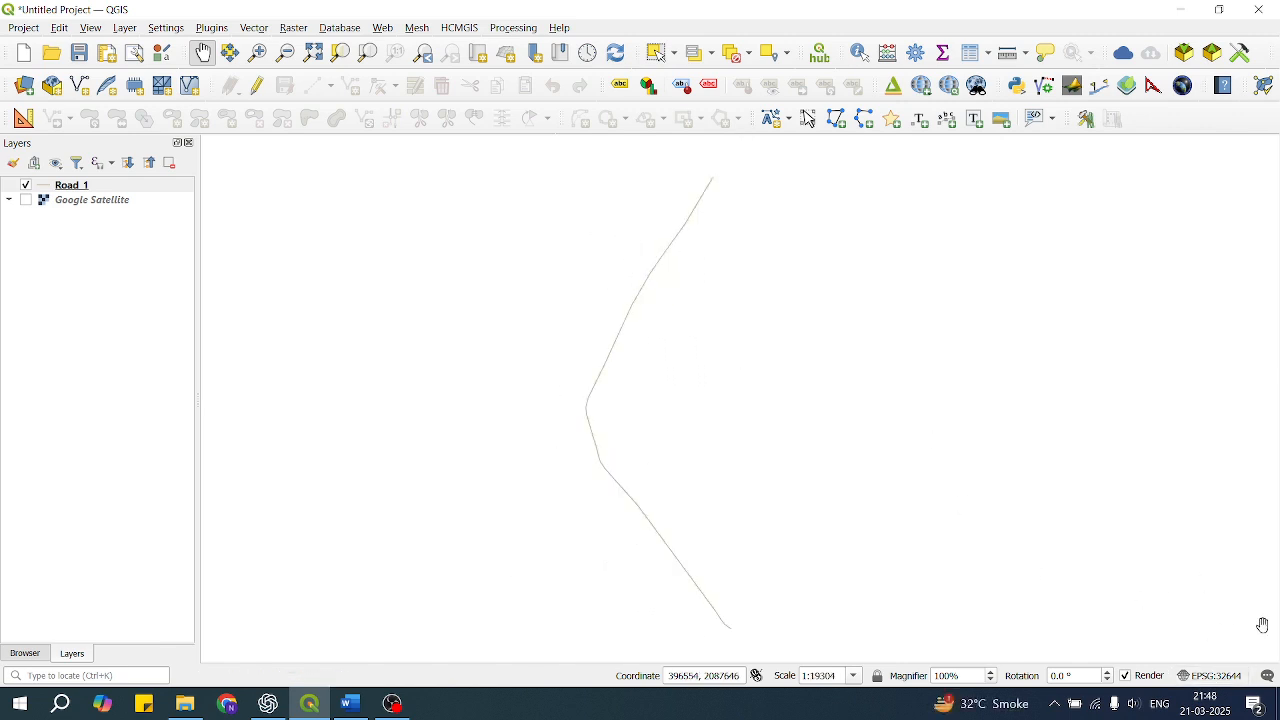
Apply EPSG:32644 - WGS 84 / UTM zone 44N as the project coordinate reference system
click(1234, 676)
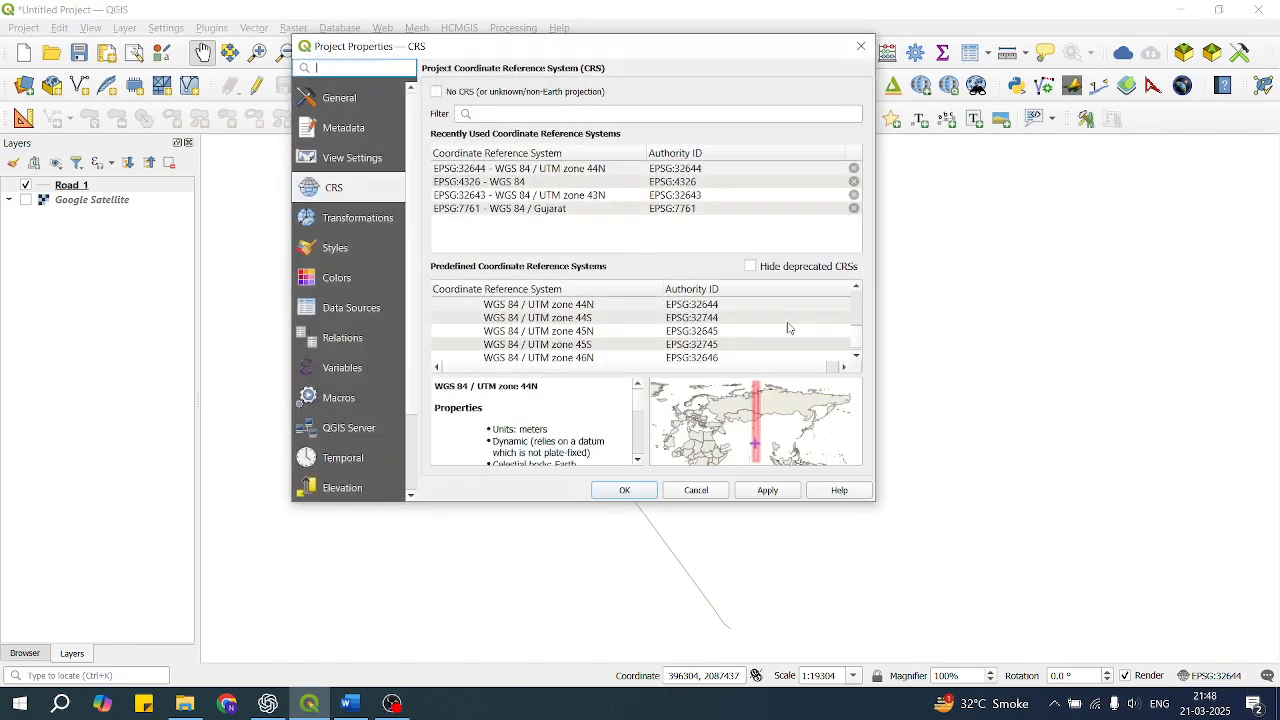
click(652, 170)
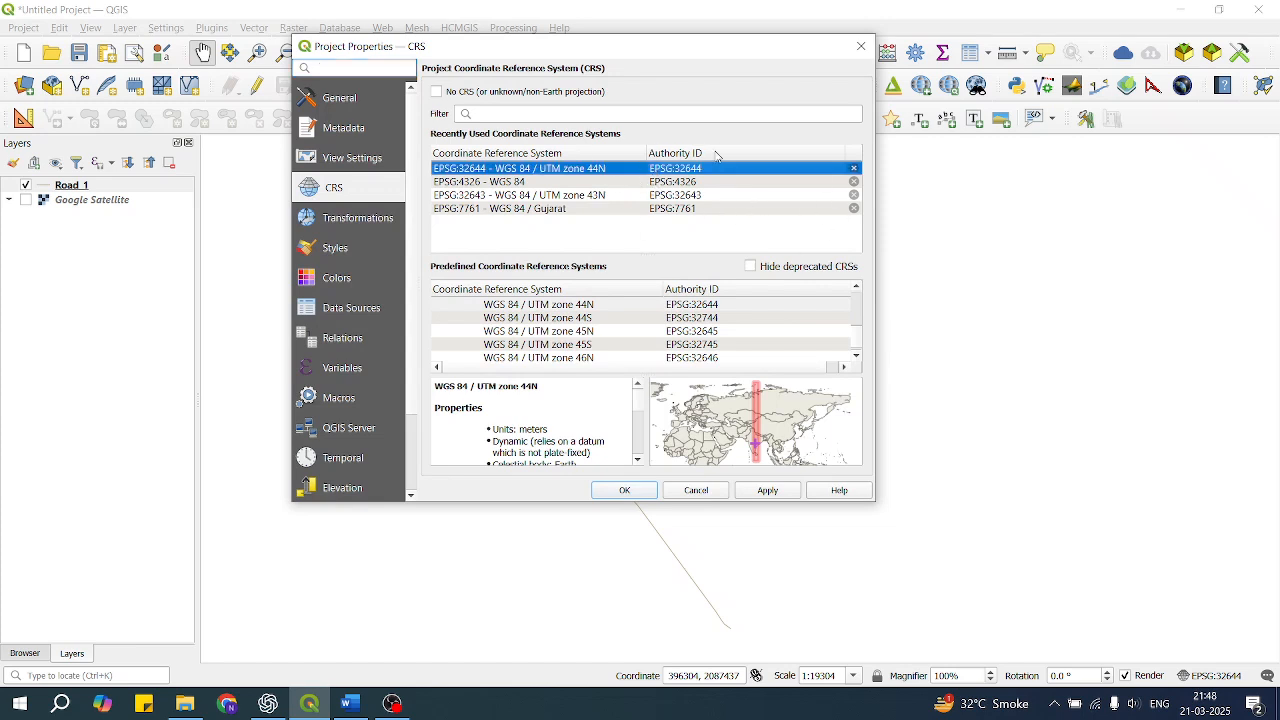
click(770, 491)
click(624, 490)
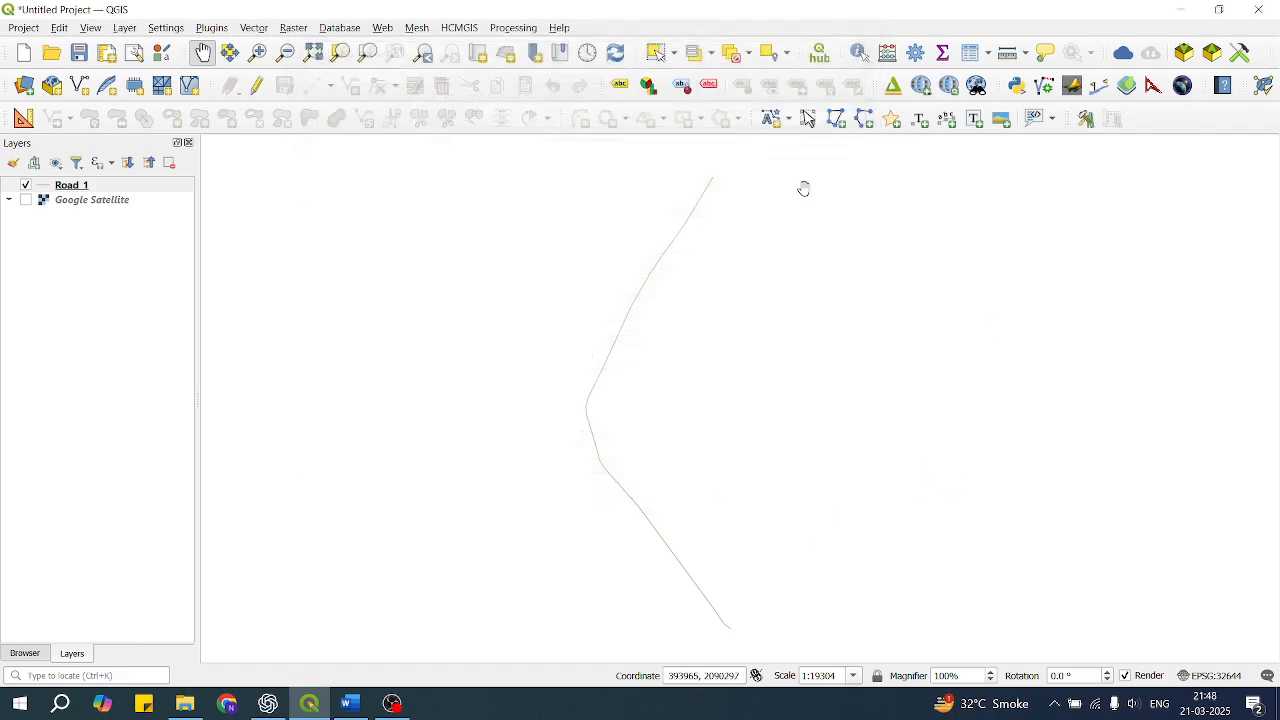
Turn on the Google Satellite layer and inspect the imagery along the middle of the road
click(27, 201)
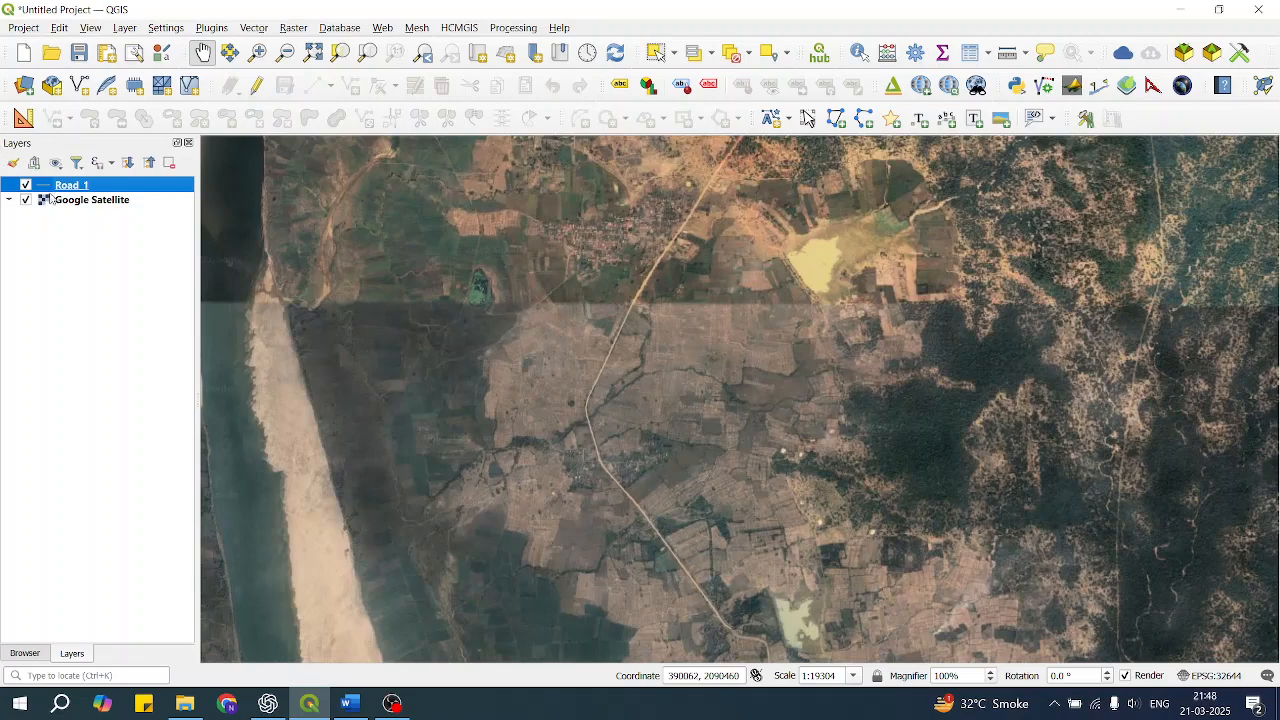
scroll(600, 434, up, 2)
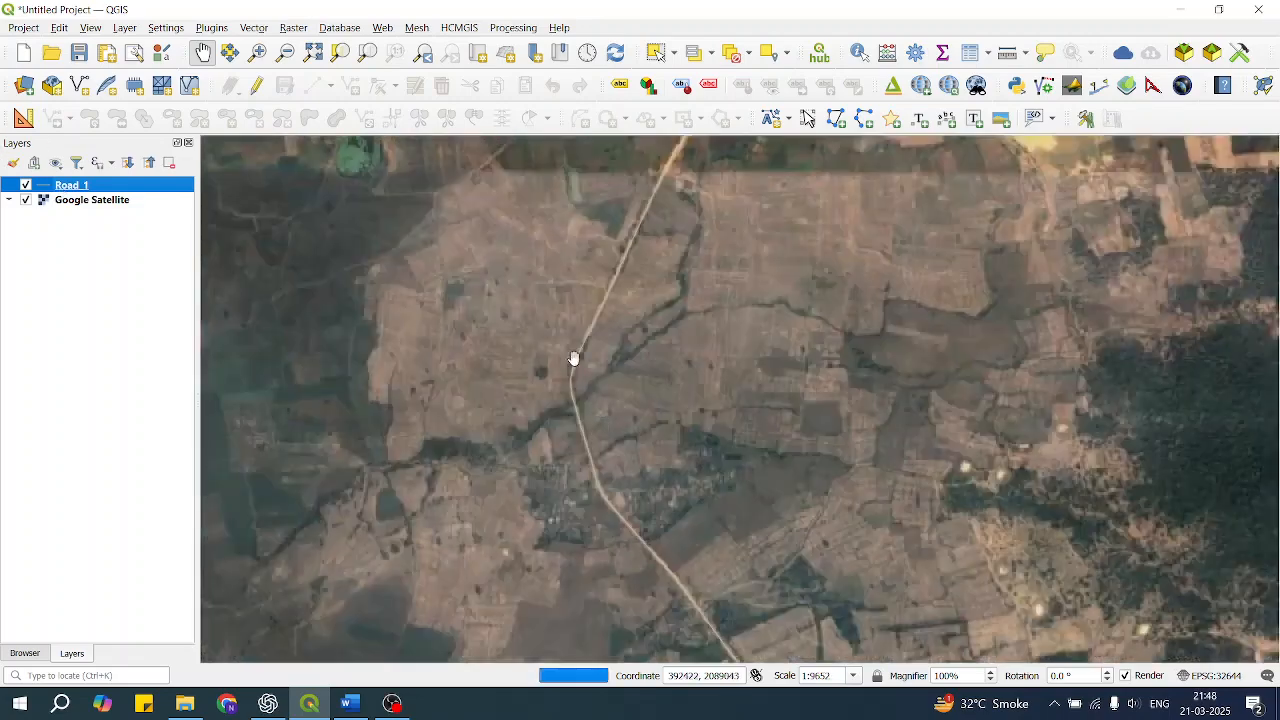
scroll(573, 358, up, 1)
scroll(573, 358, up, 1)
drag(633, 425, 568, 195)
scroll(558, 281, down, 2)
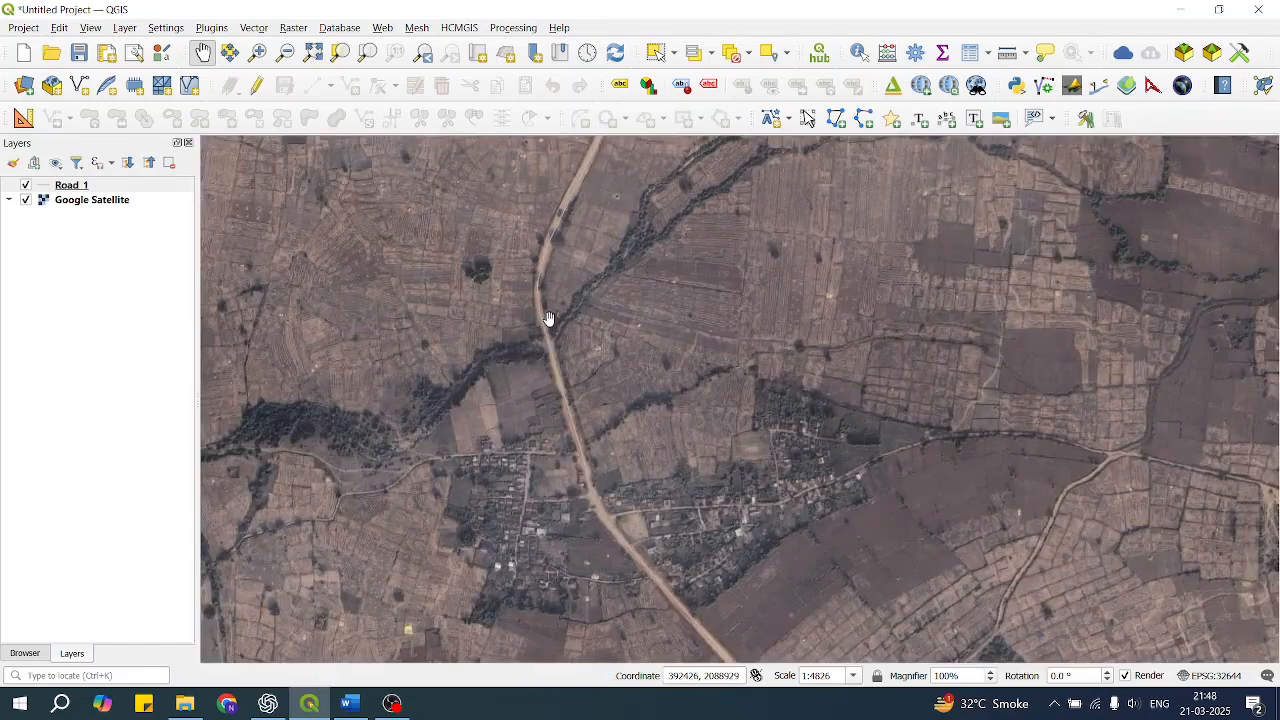
scroll(546, 320, down, 1)
drag(625, 314, 569, 328)
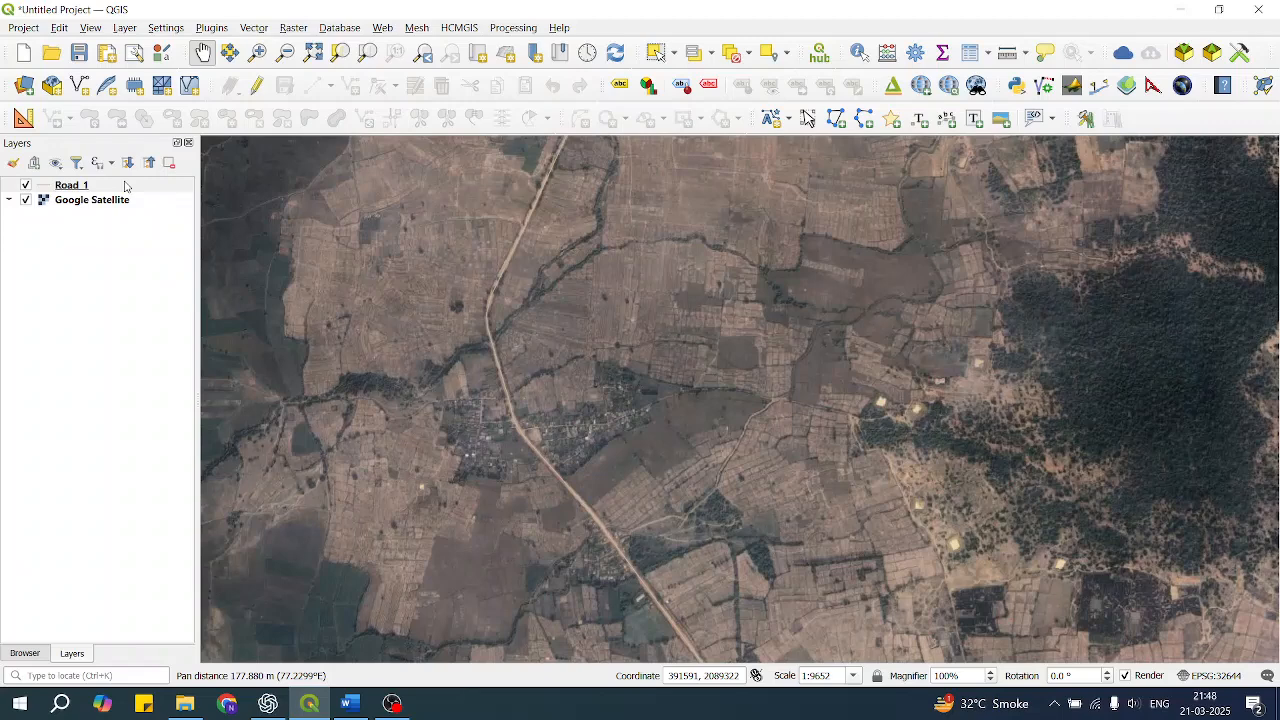
Style the Road_1 layer's simple line in red with a stroke width of 0.66 millimetres
click(125, 185)
click(12, 162)
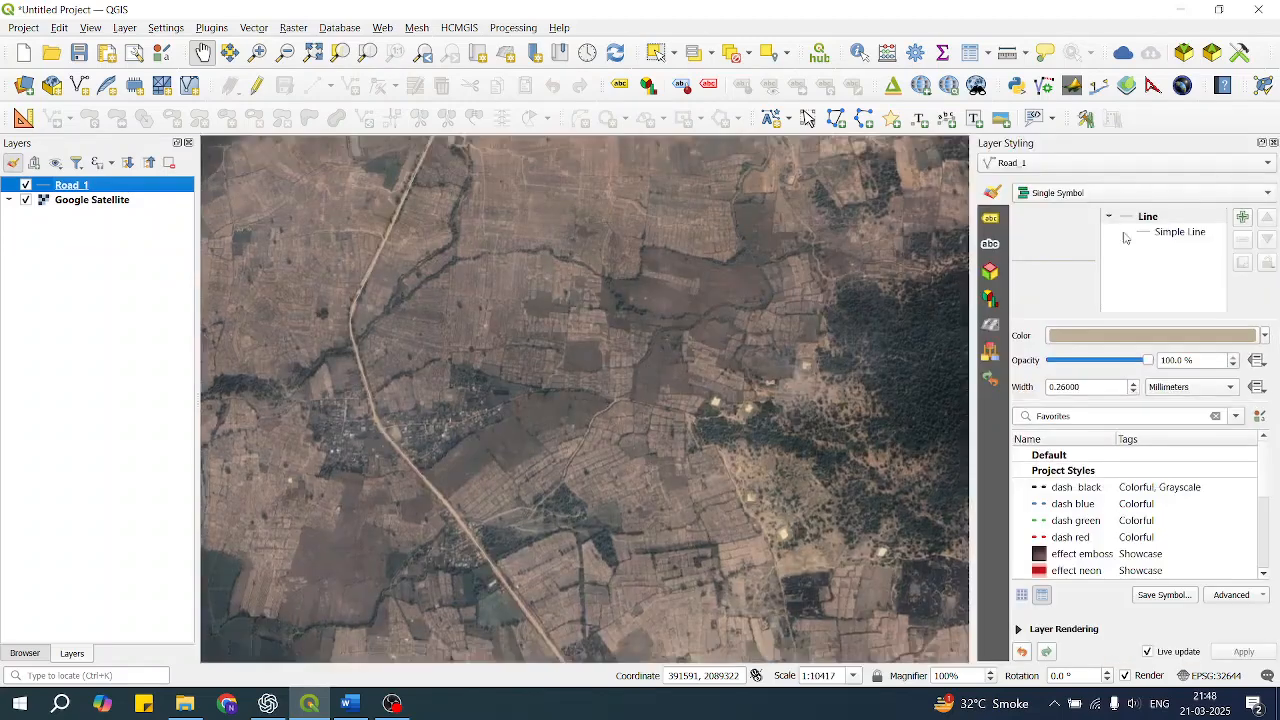
click(1157, 236)
click(1229, 367)
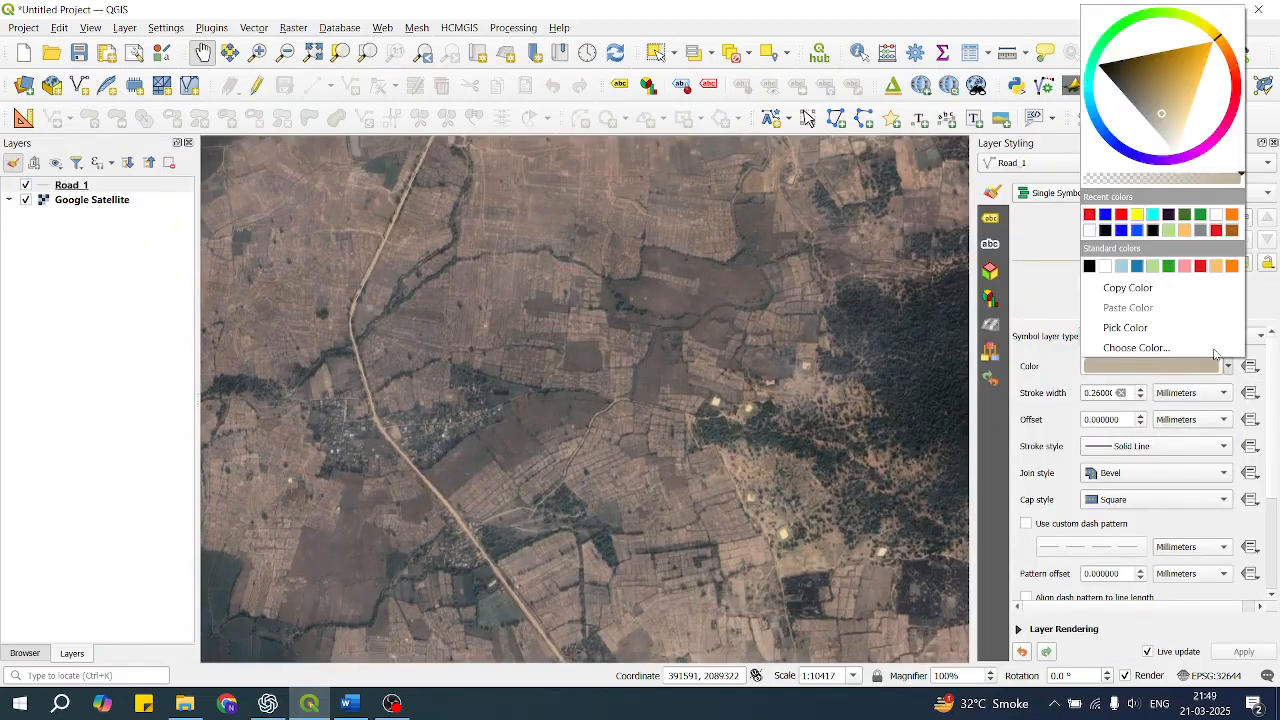
click(1089, 214)
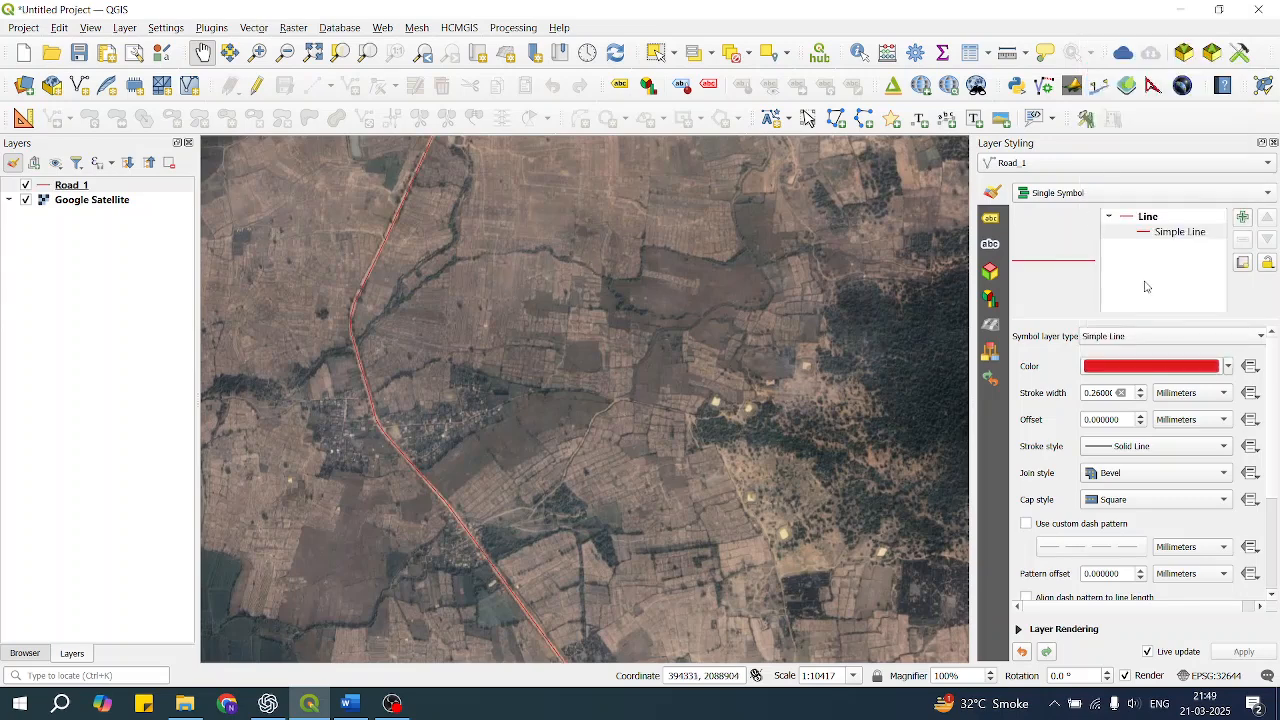
click(1142, 390)
click(1142, 390)
Compare the whole Road_1 line and its southern end with the road in the satellite imagery
scroll(614, 300, down, 1)
drag(629, 289, 617, 355)
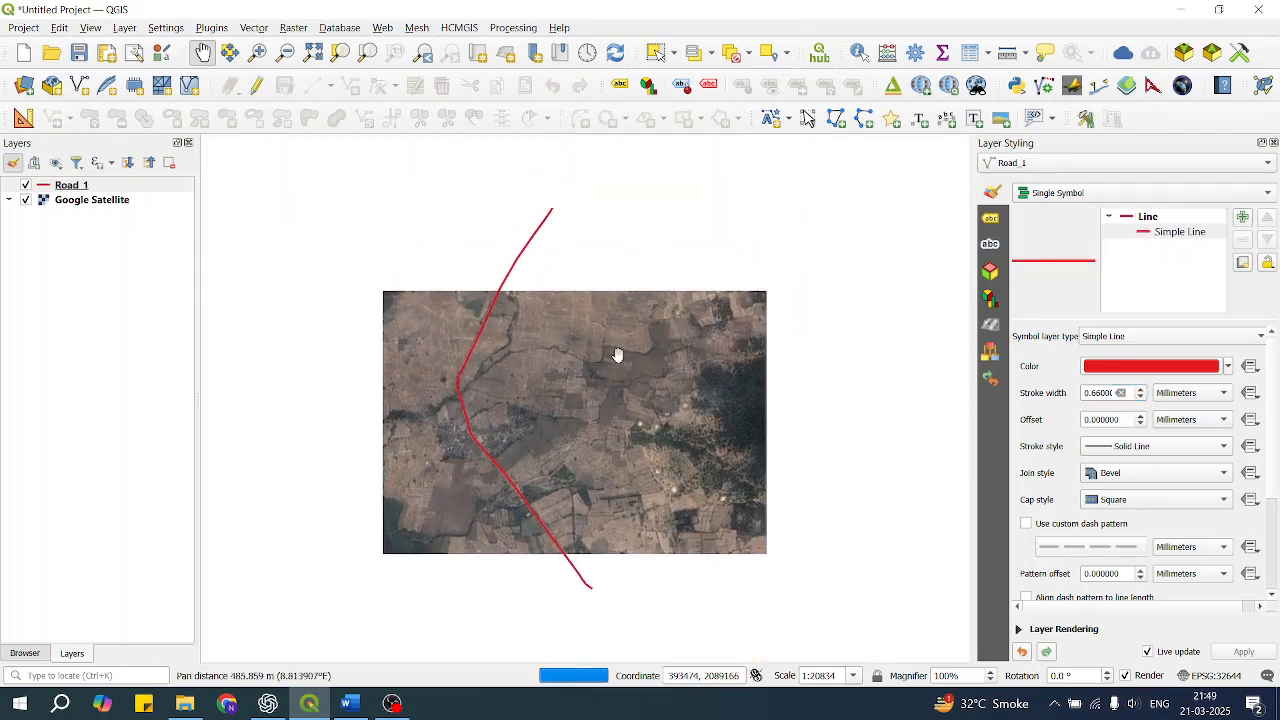
drag(603, 294, 577, 293)
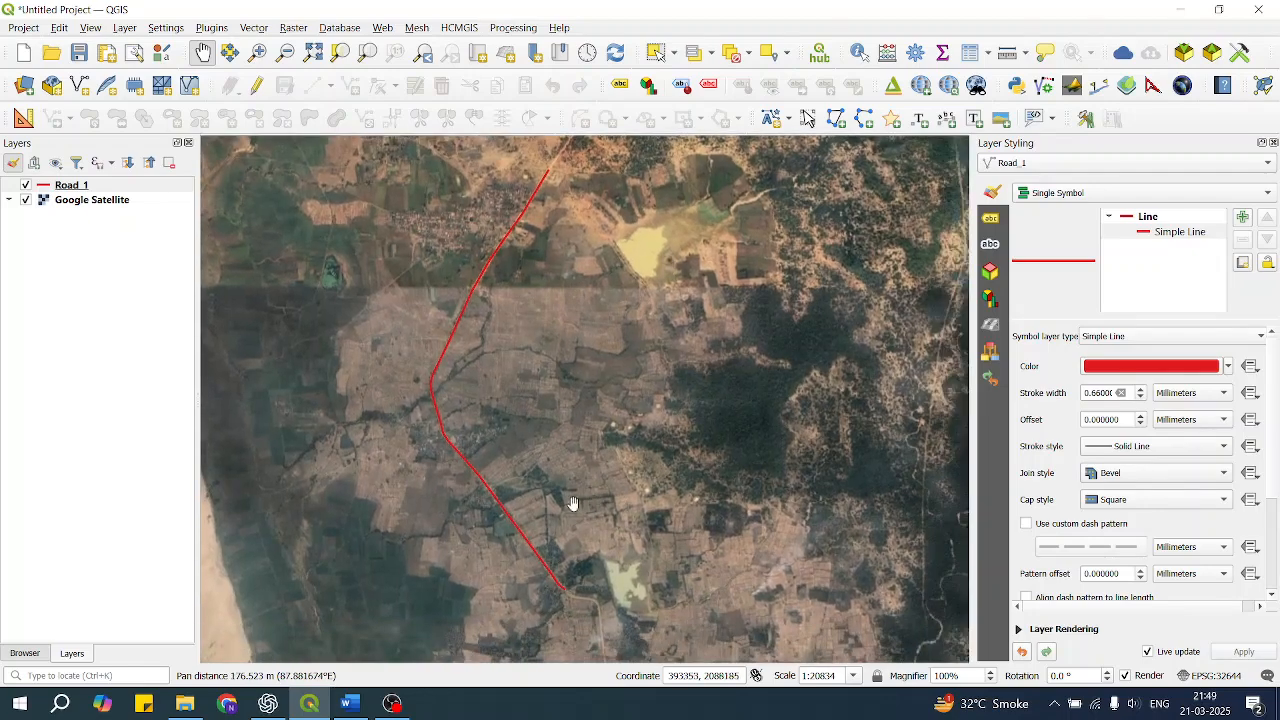
scroll(515, 563, up, 2)
drag(531, 566, 534, 343)
drag(667, 544, 617, 405)
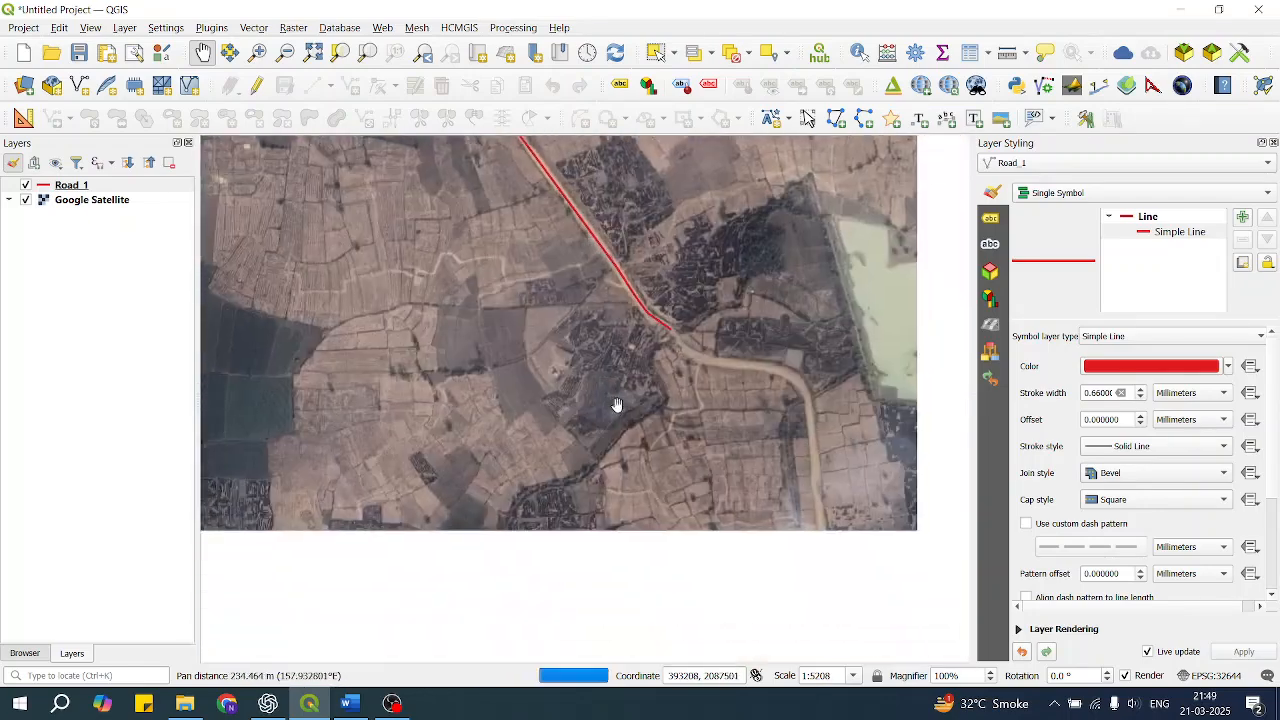
scroll(680, 318, up, 1)
drag(703, 299, 720, 381)
scroll(670, 417, up, 3)
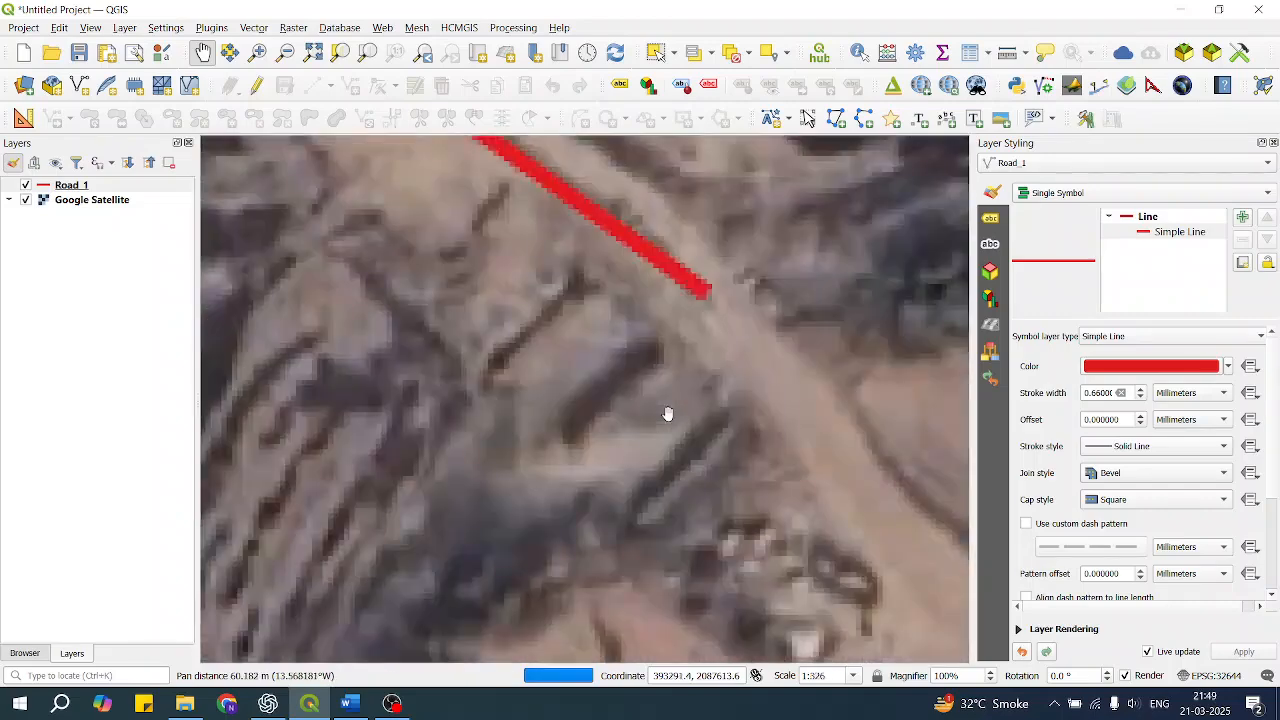
scroll(668, 413, down, 7)
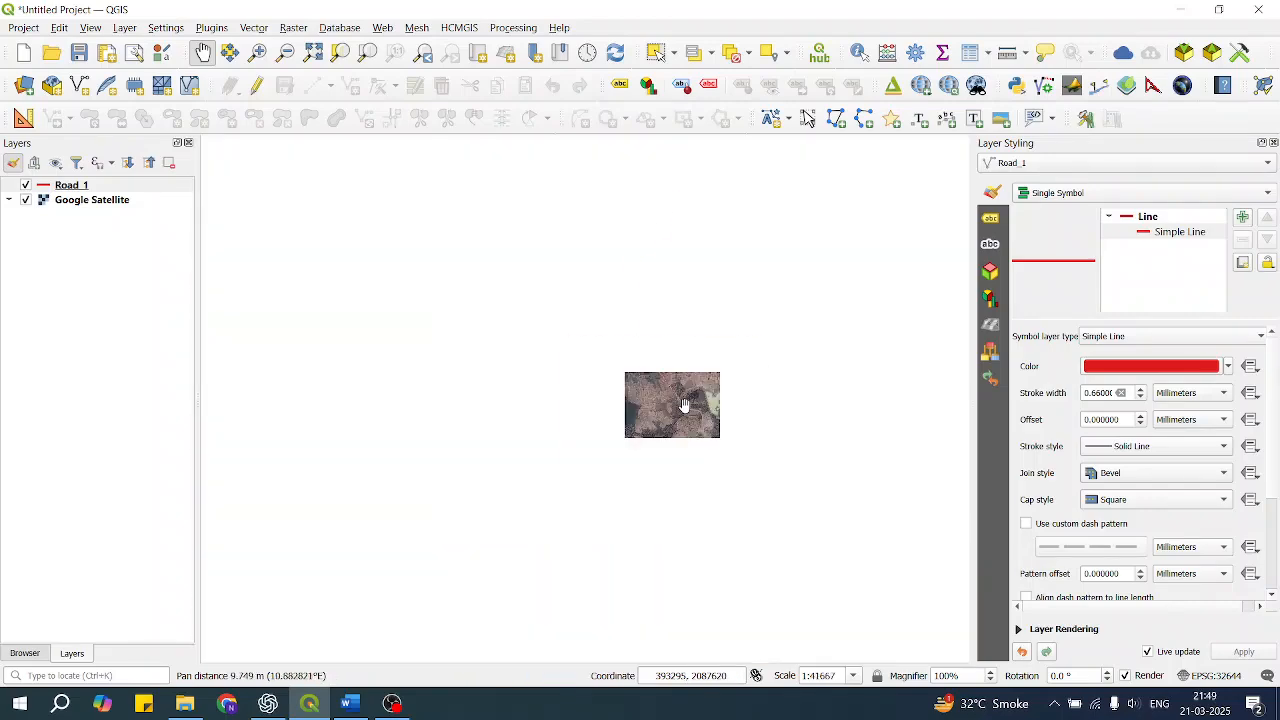
Follow the Road_1 line from its northern end down to its southern end, checking its alignment with the imagery
drag(663, 301, 591, 432)
scroll(603, 303, up, 2)
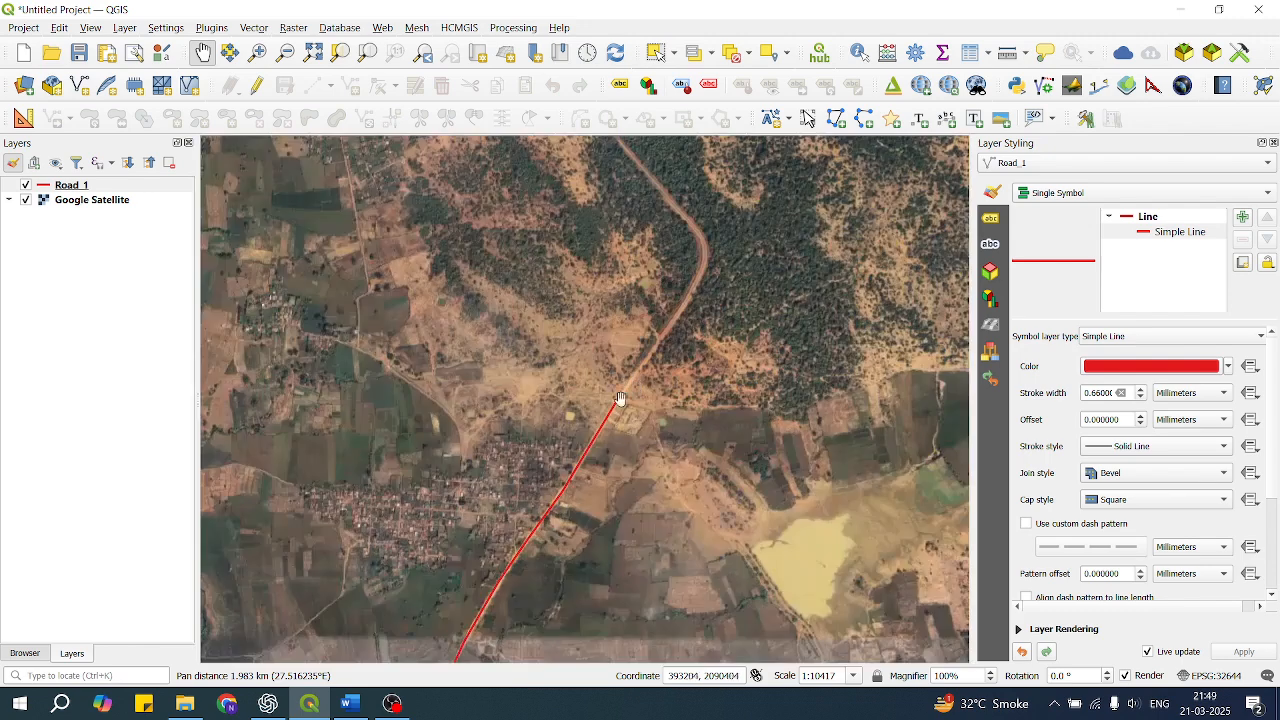
drag(628, 482, 666, 297)
drag(624, 420, 656, 245)
drag(588, 389, 610, 227)
drag(576, 470, 545, 283)
drag(731, 510, 669, 408)
scroll(637, 415, up, 1)
scroll(671, 468, up, 2)
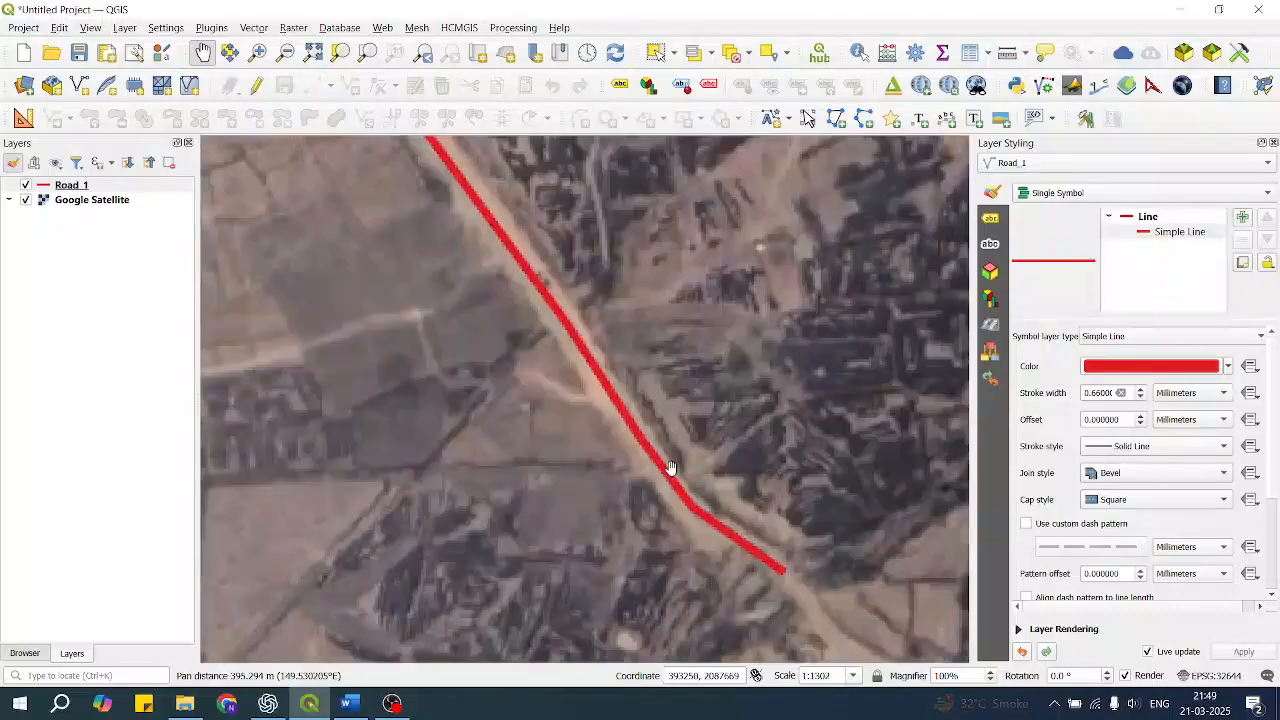
drag(763, 546, 673, 468)
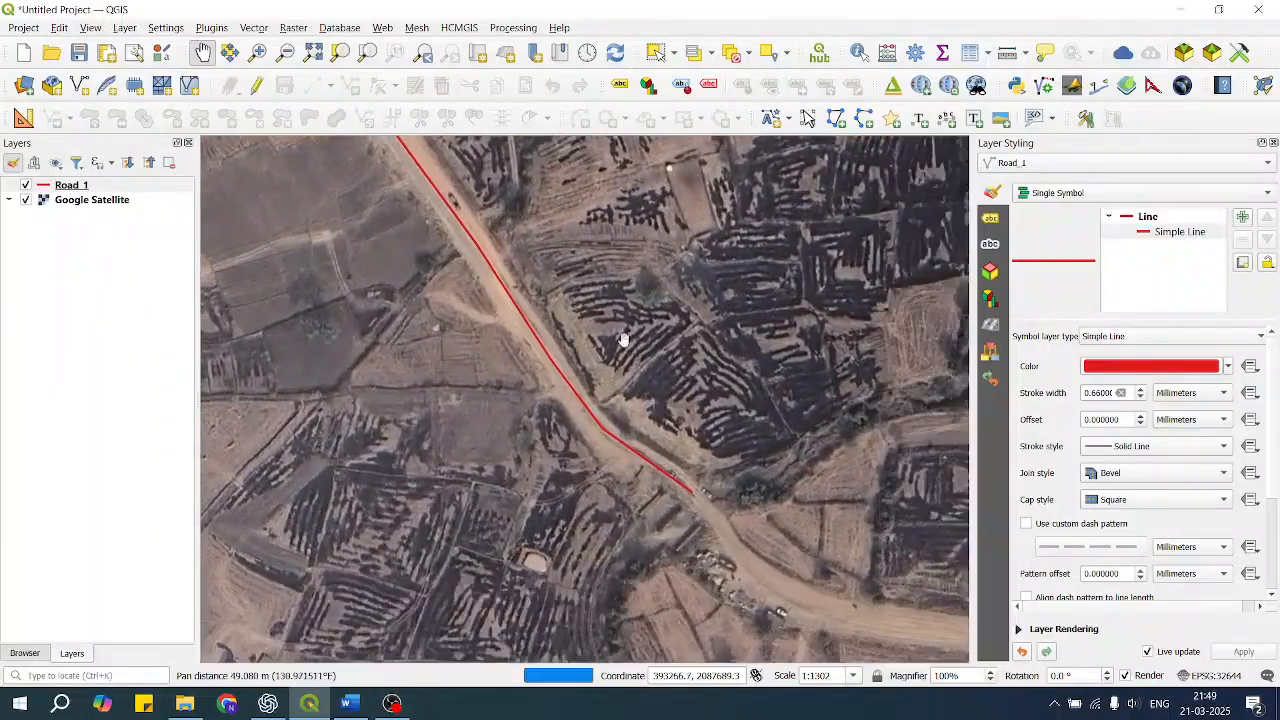
drag(679, 368, 592, 281)
scroll(648, 405, up, 2)
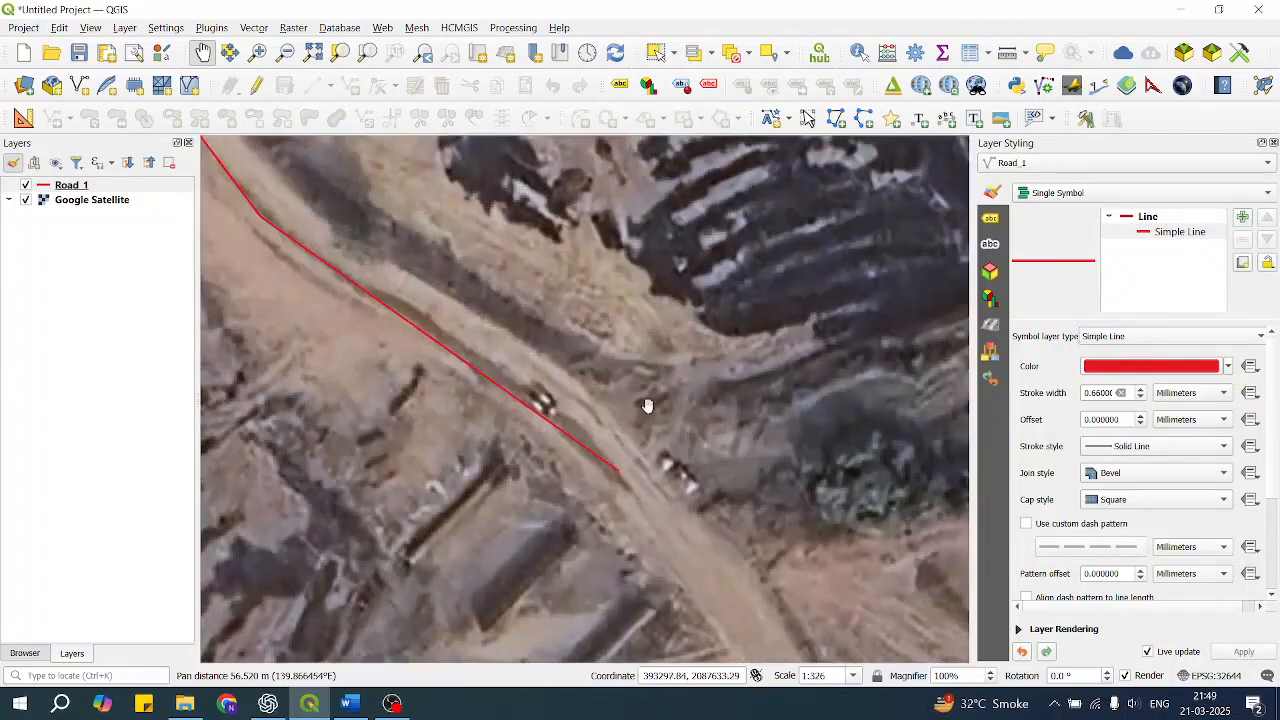
scroll(648, 405, down, 2)
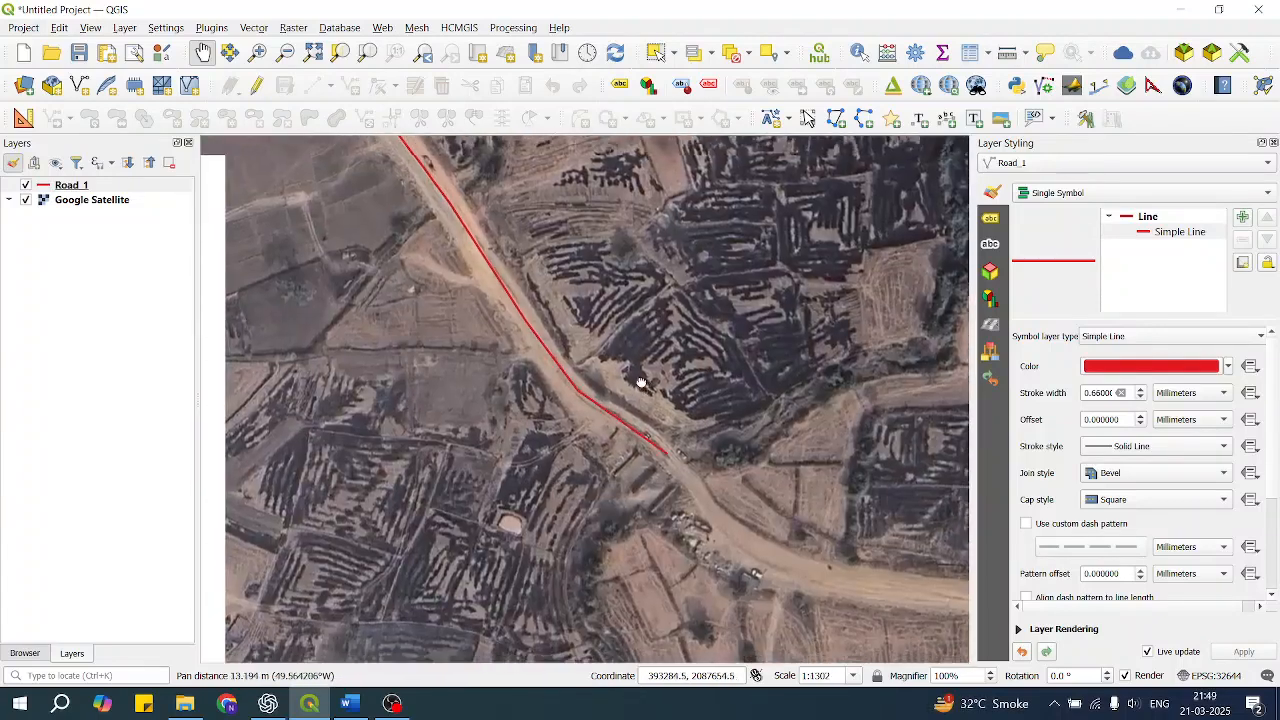
drag(641, 383, 629, 358)
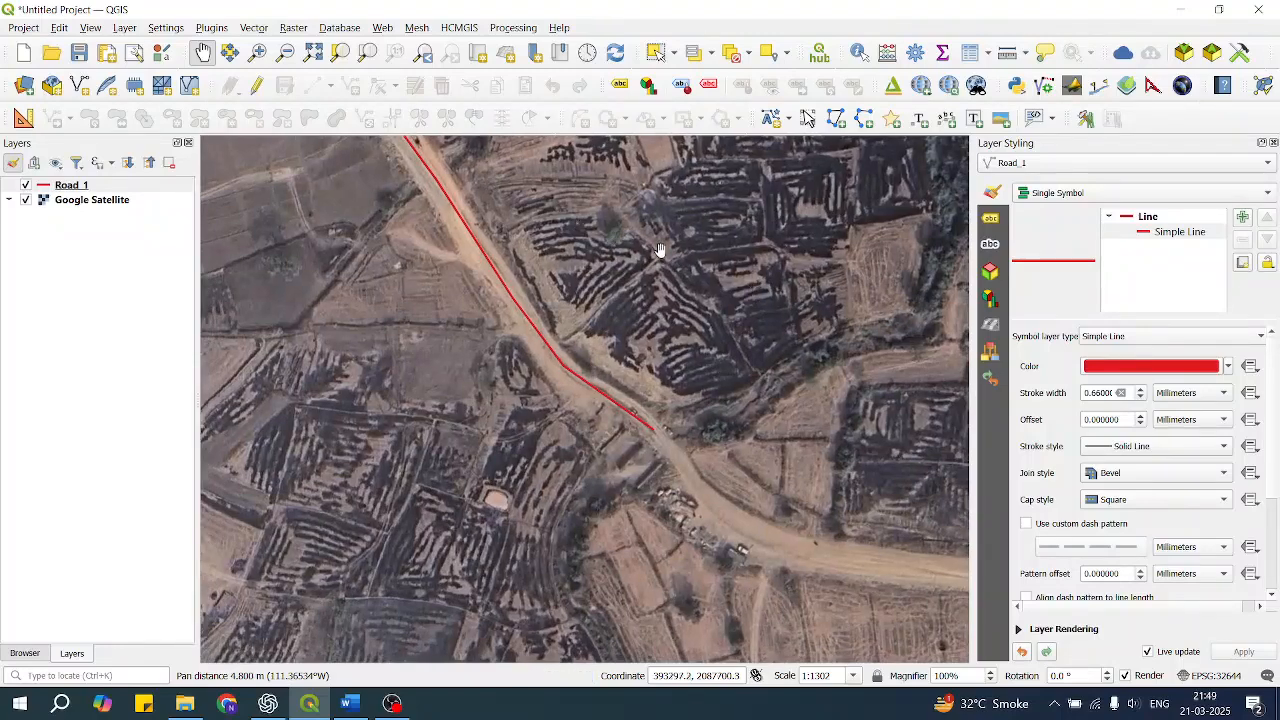
Find the Points along geometry algorithm in the Processing Toolbox and open it
click(916, 55)
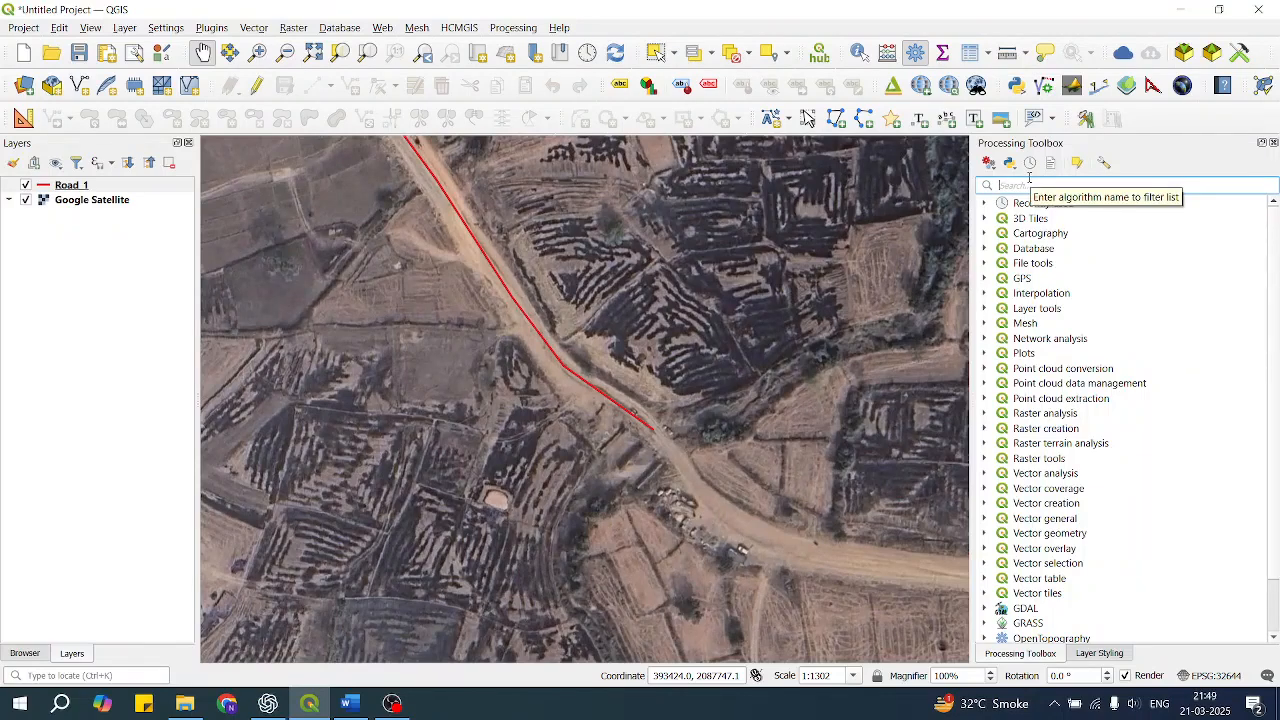
text(p)
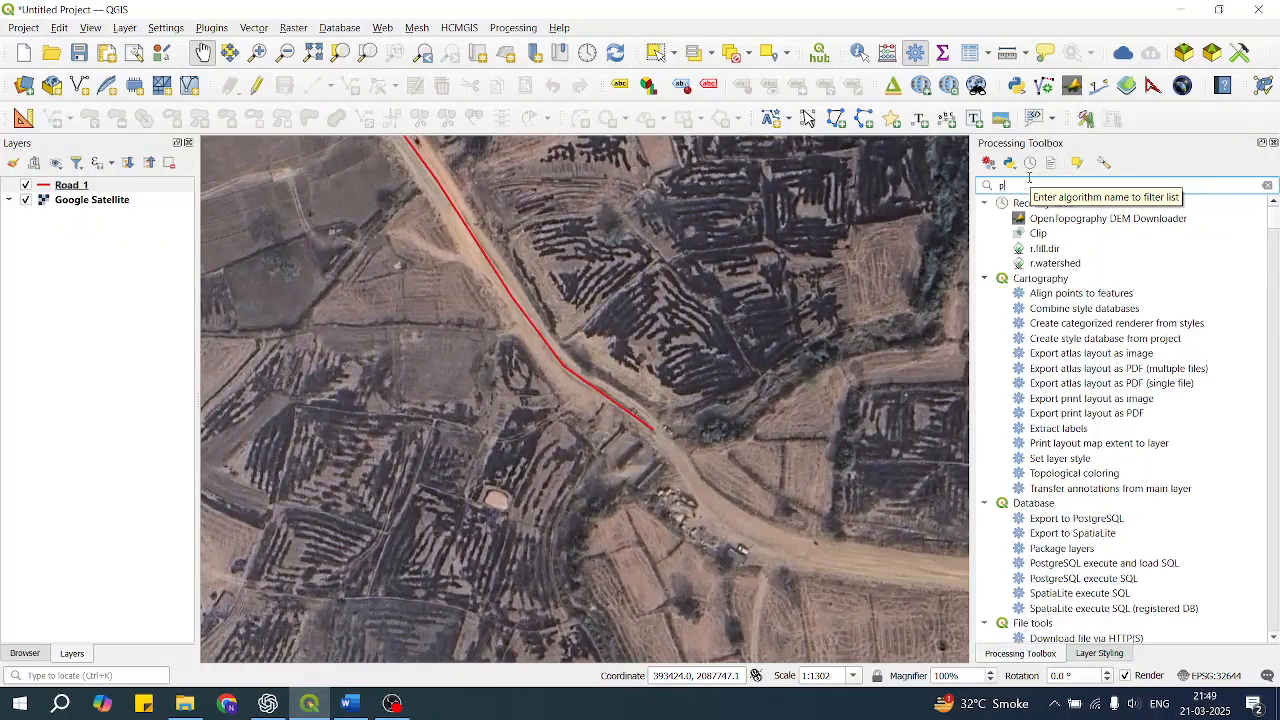
text(oint al)
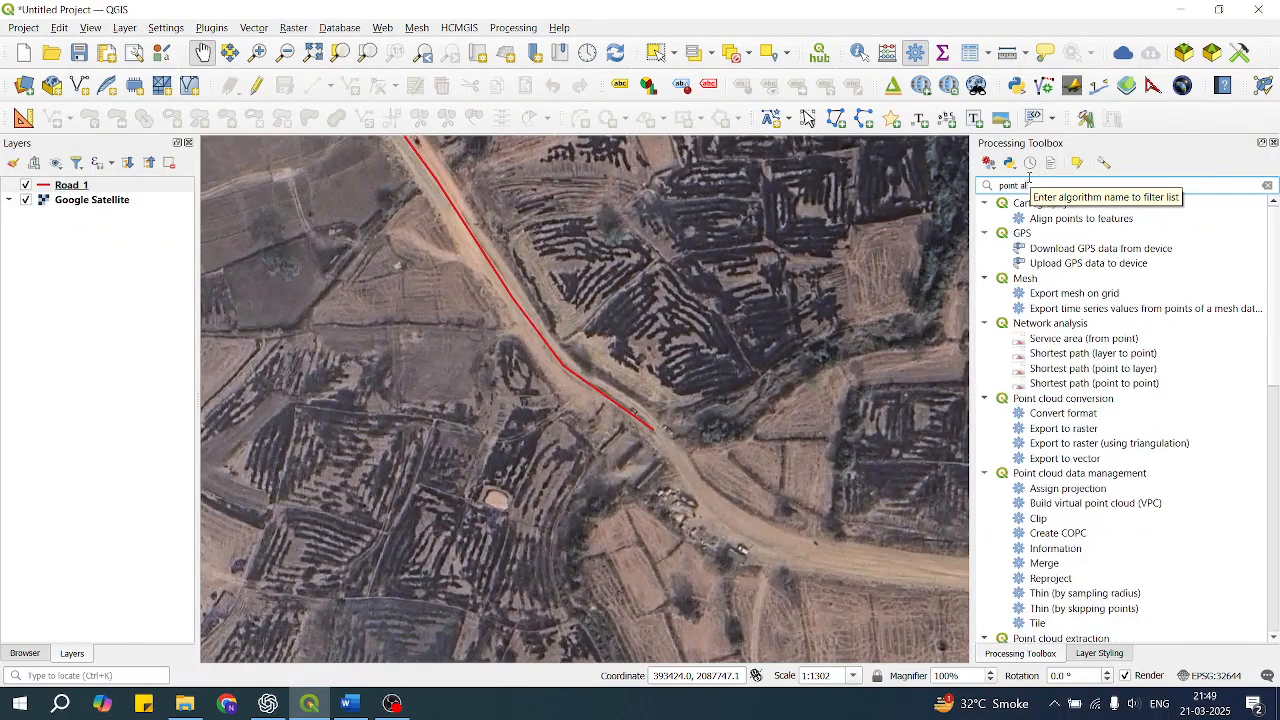
text(ong geome)
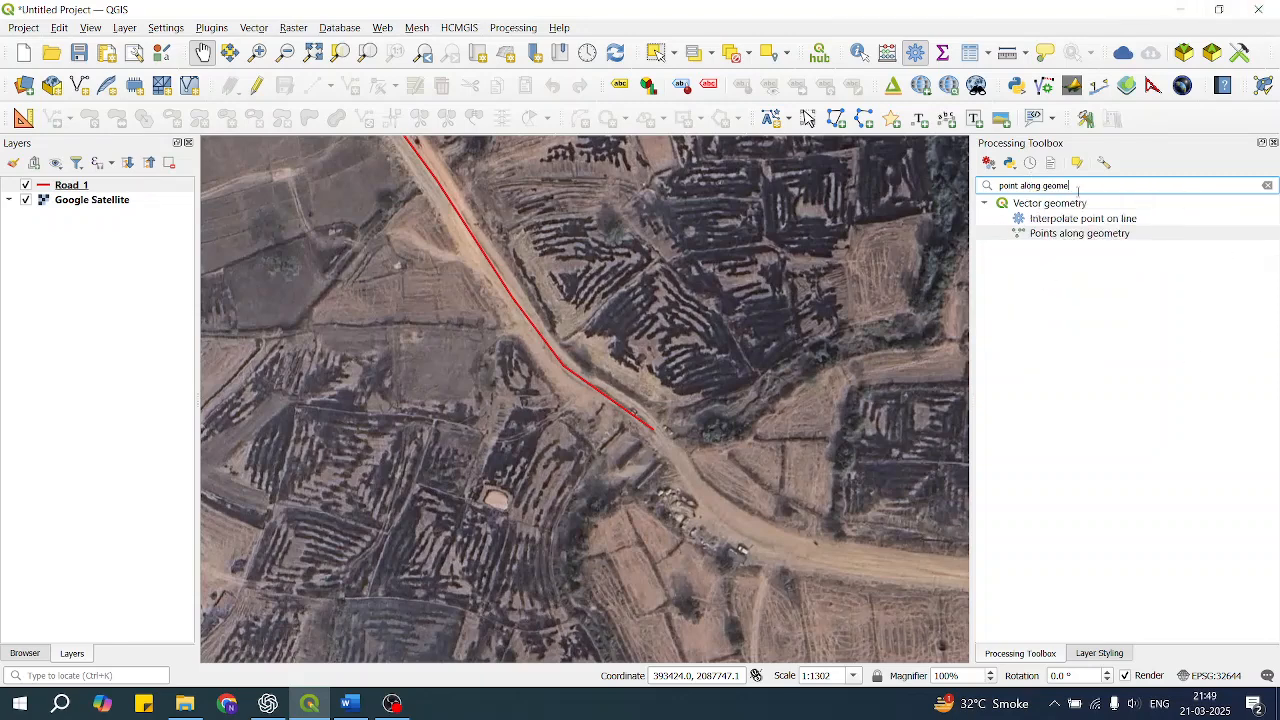
click(1108, 238)
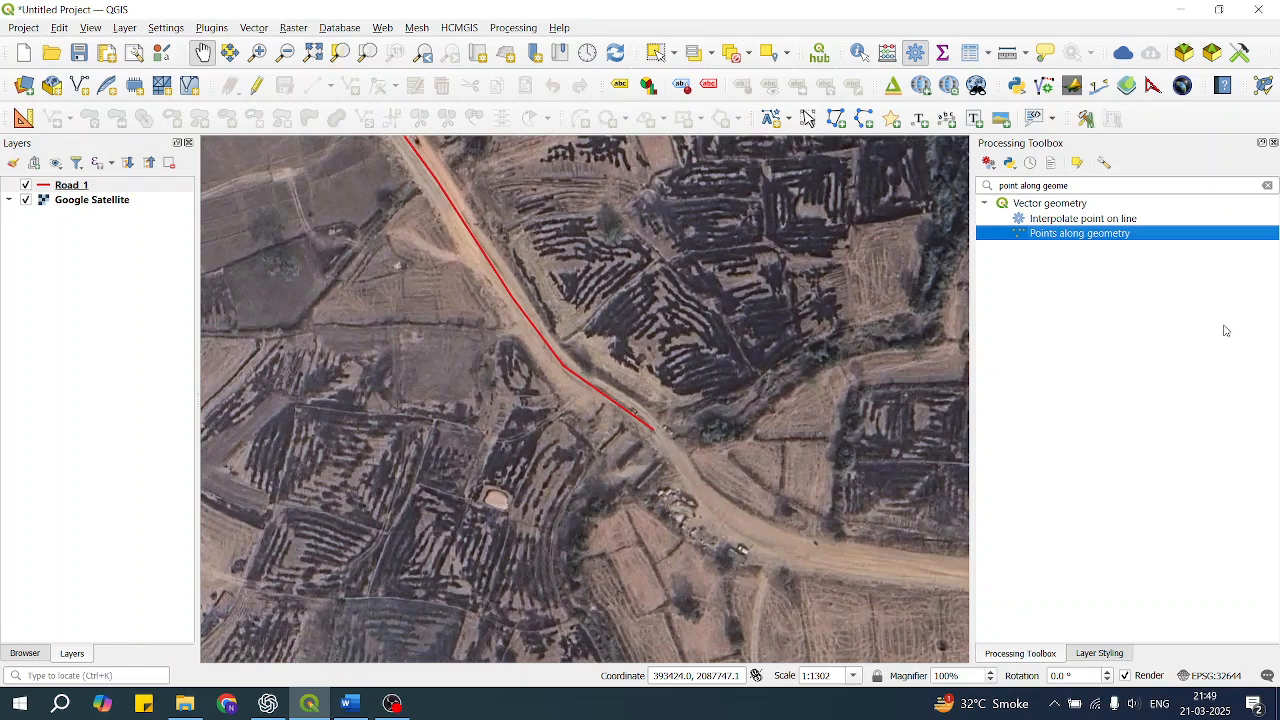
double_click(1070, 233)
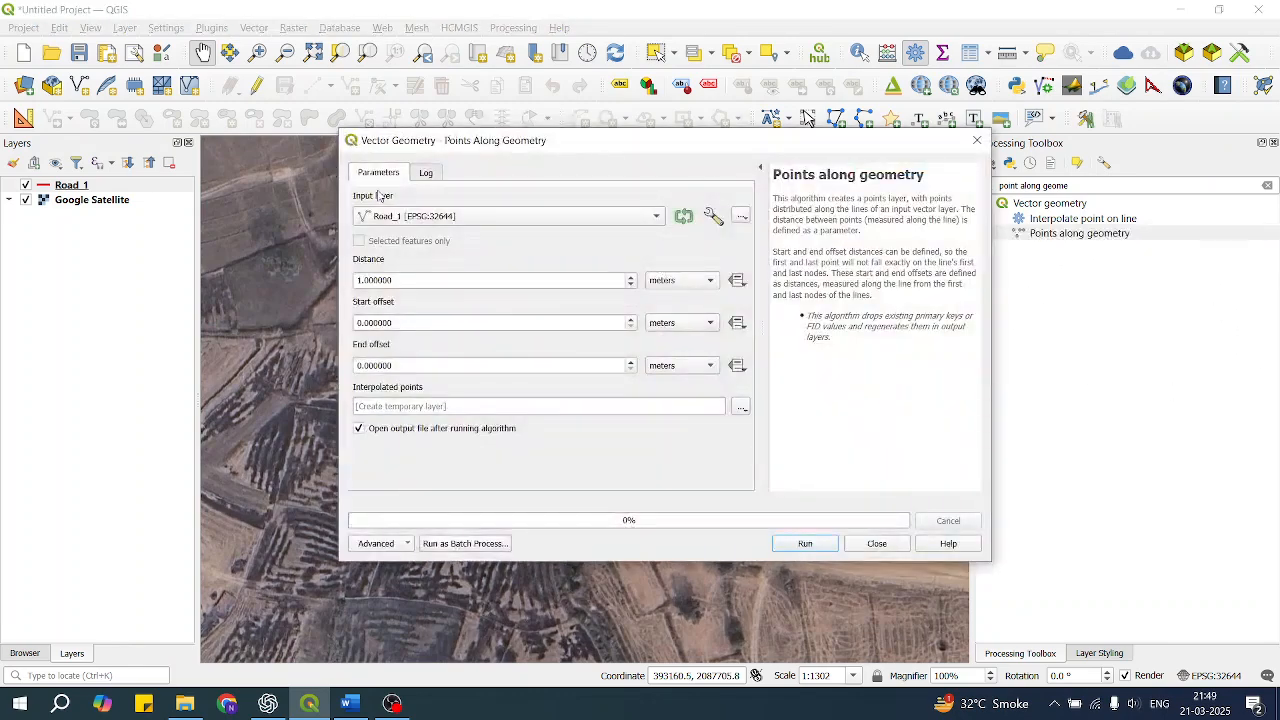
Set the point spacing along the Road_1 input layer to 20 meters
click(82, 204)
click(76, 186)
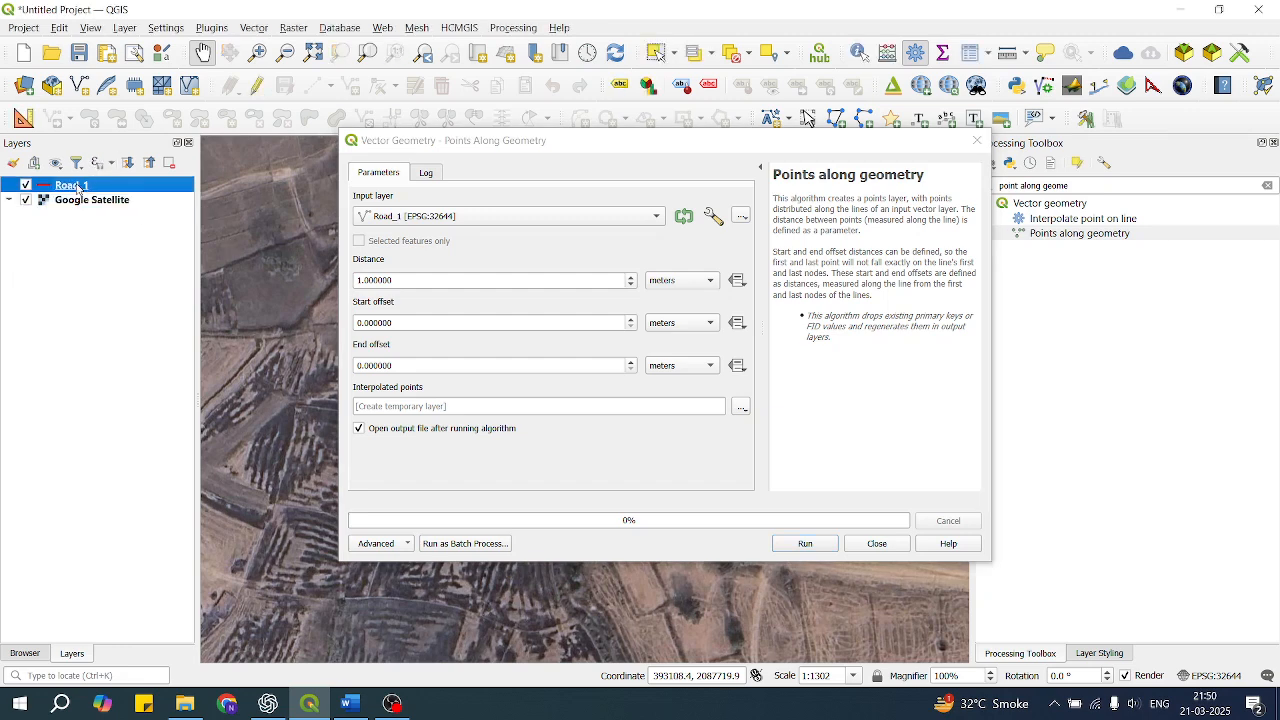
click(463, 222)
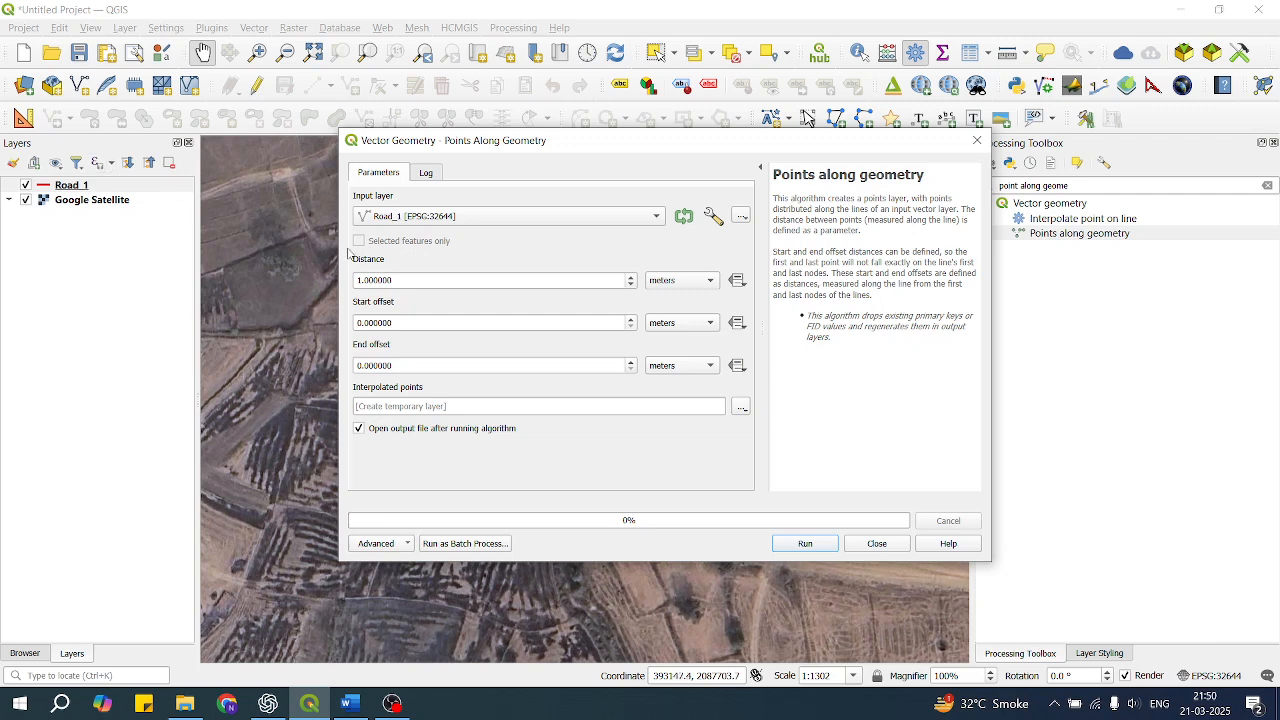
click(424, 277)
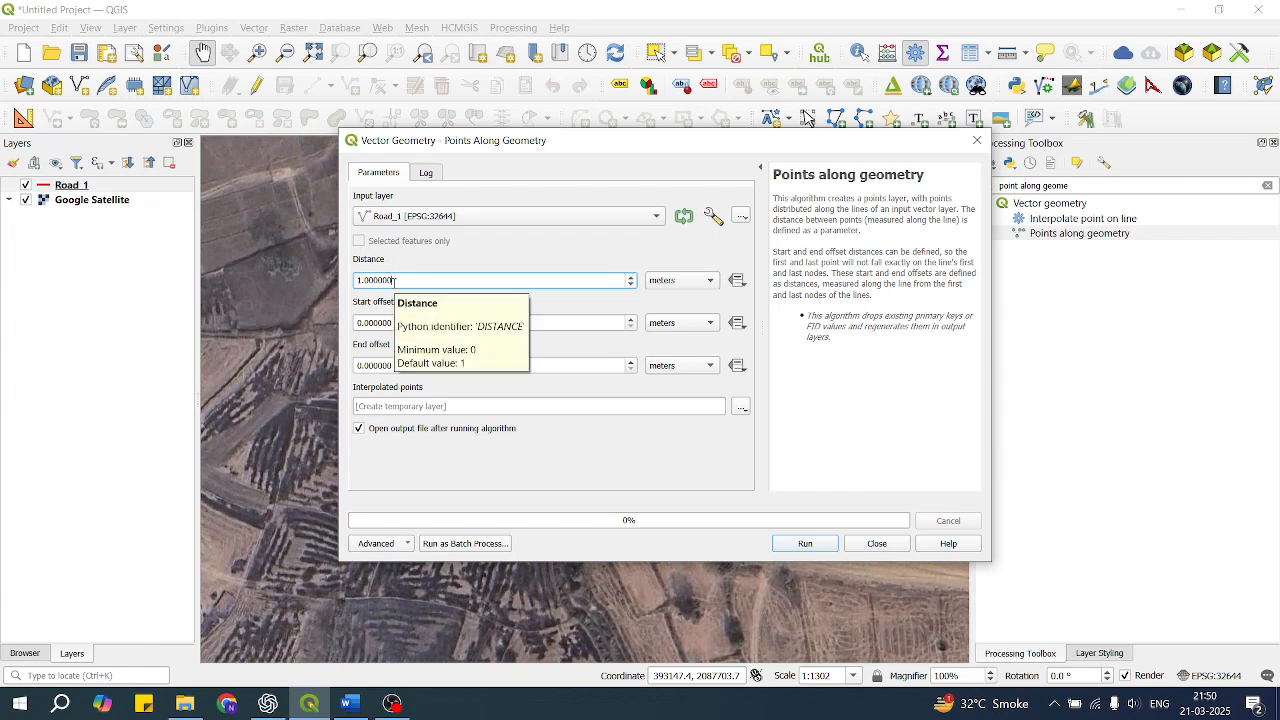
drag(406, 279, 329, 278)
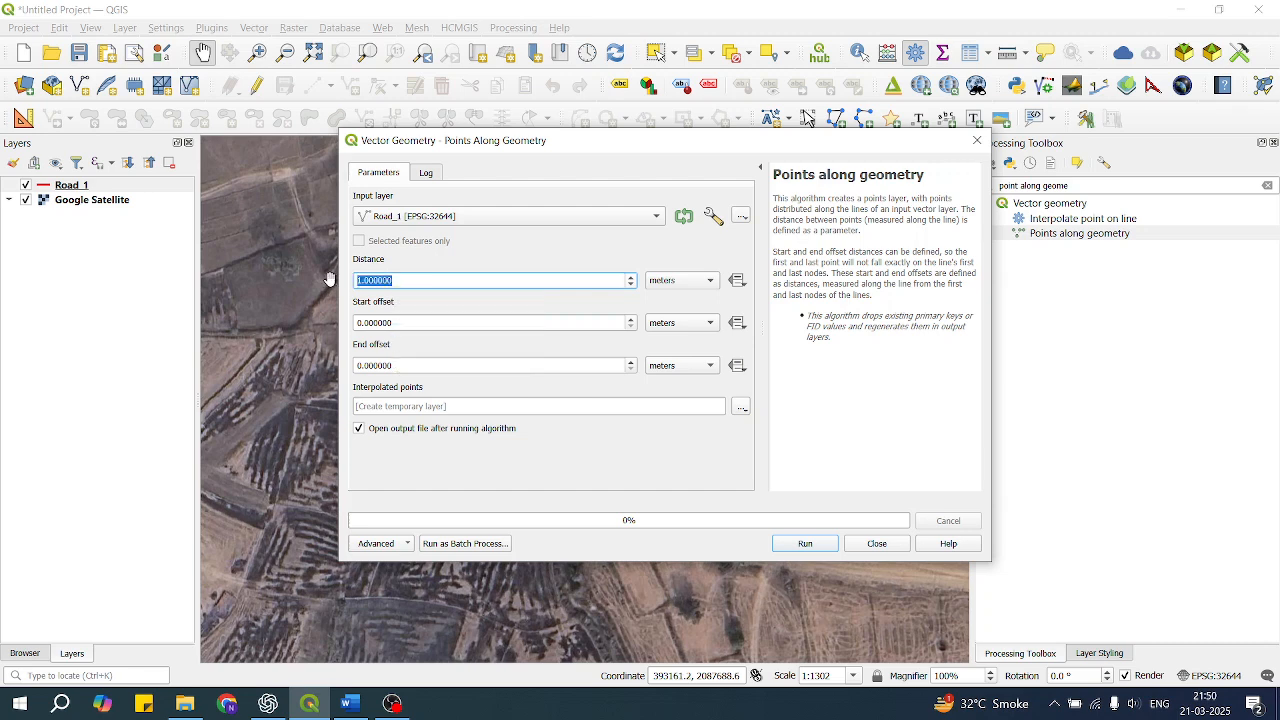
text(20)
click(688, 280)
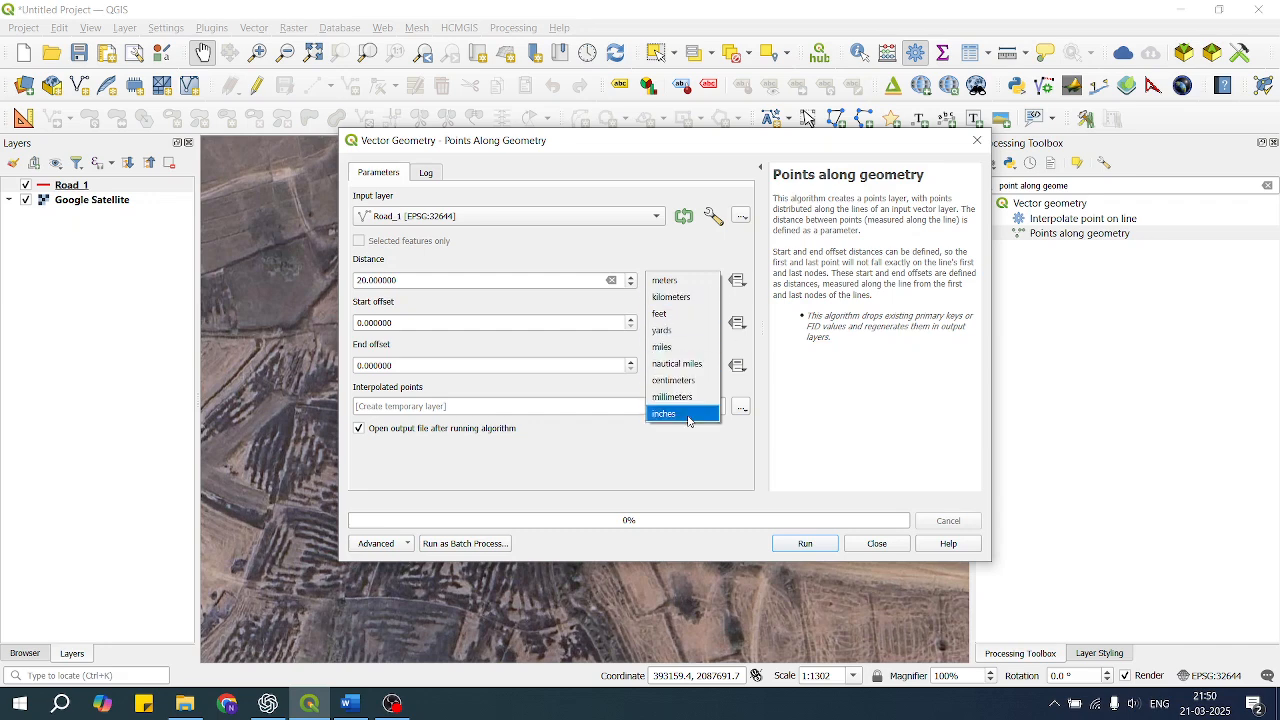
click(681, 283)
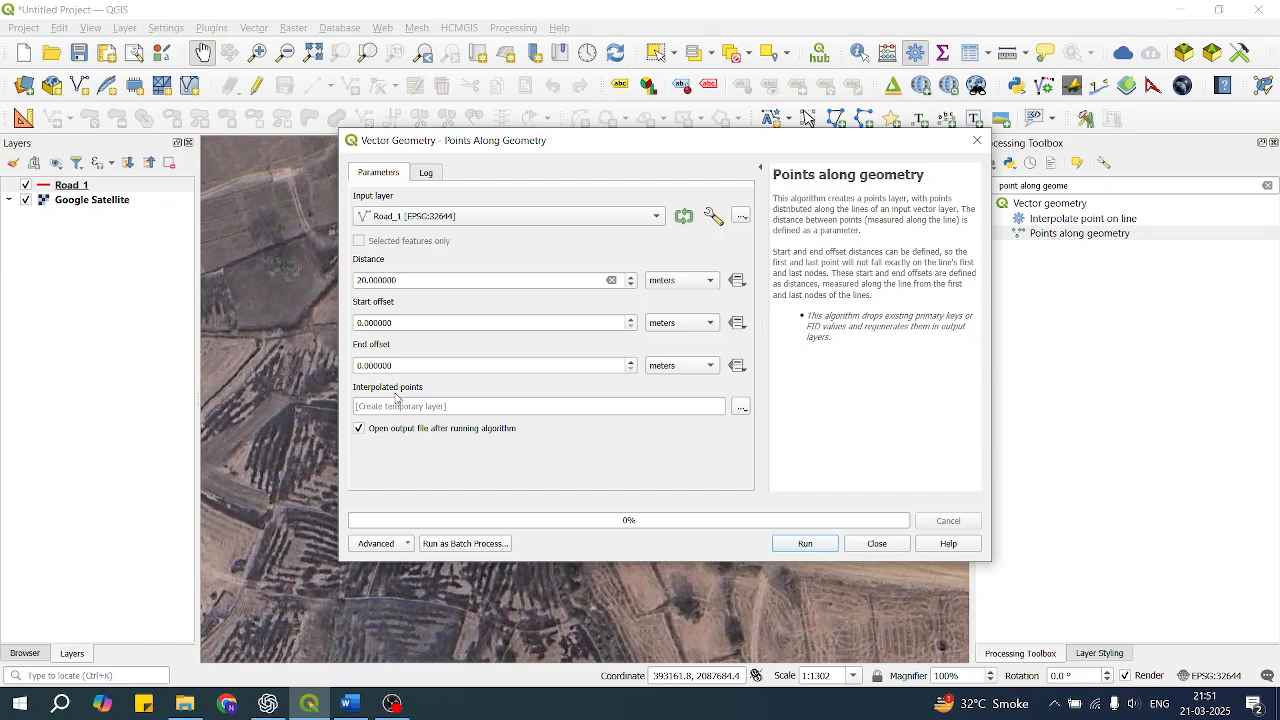
click(741, 413)
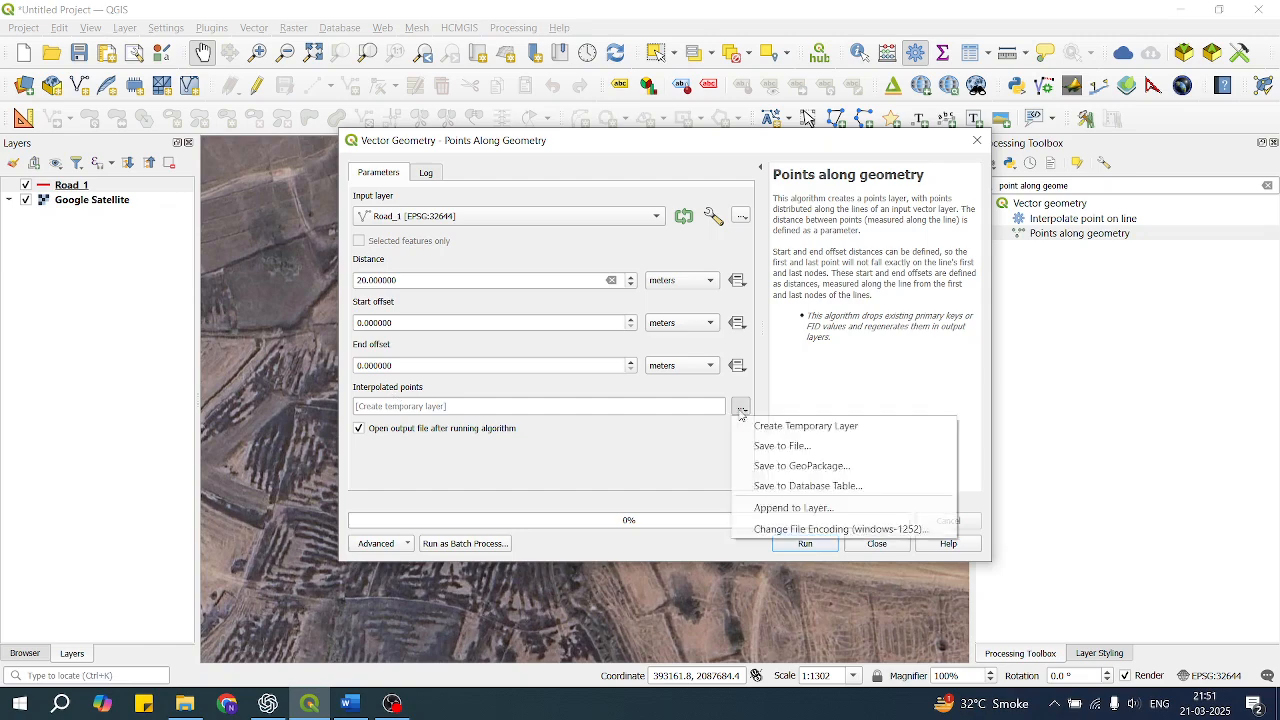
click(776, 449)
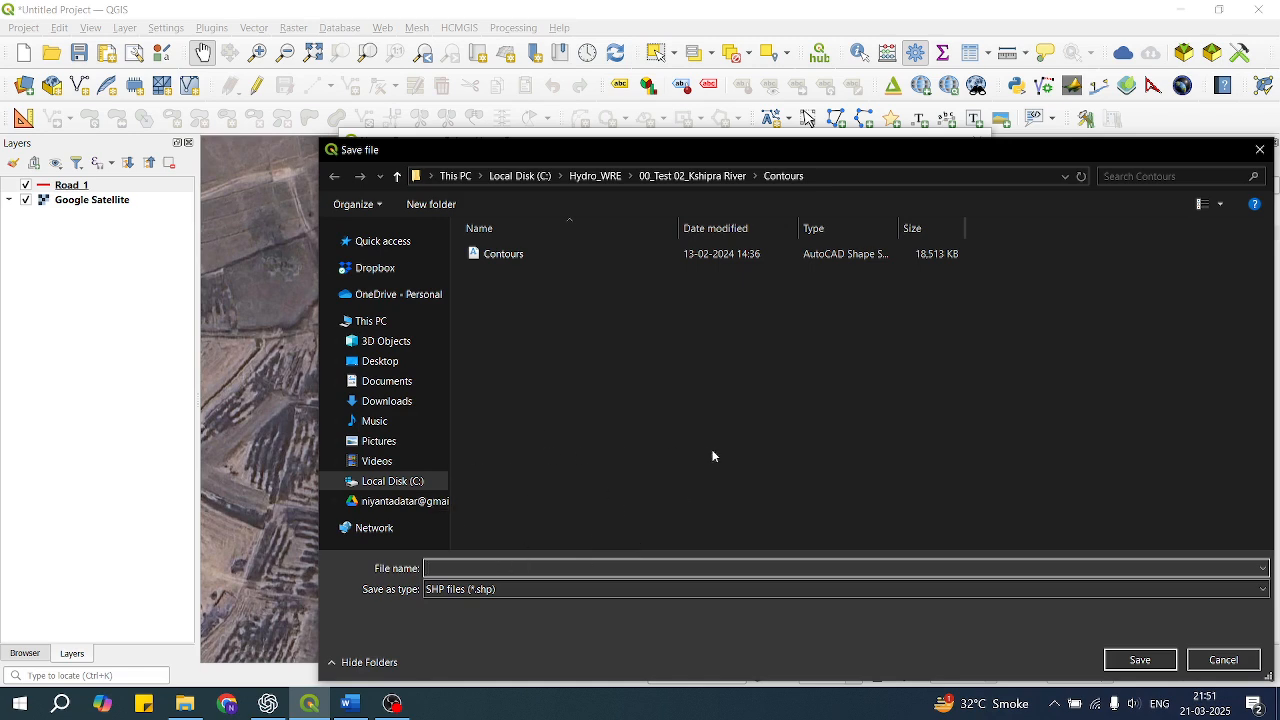
click(184, 708)
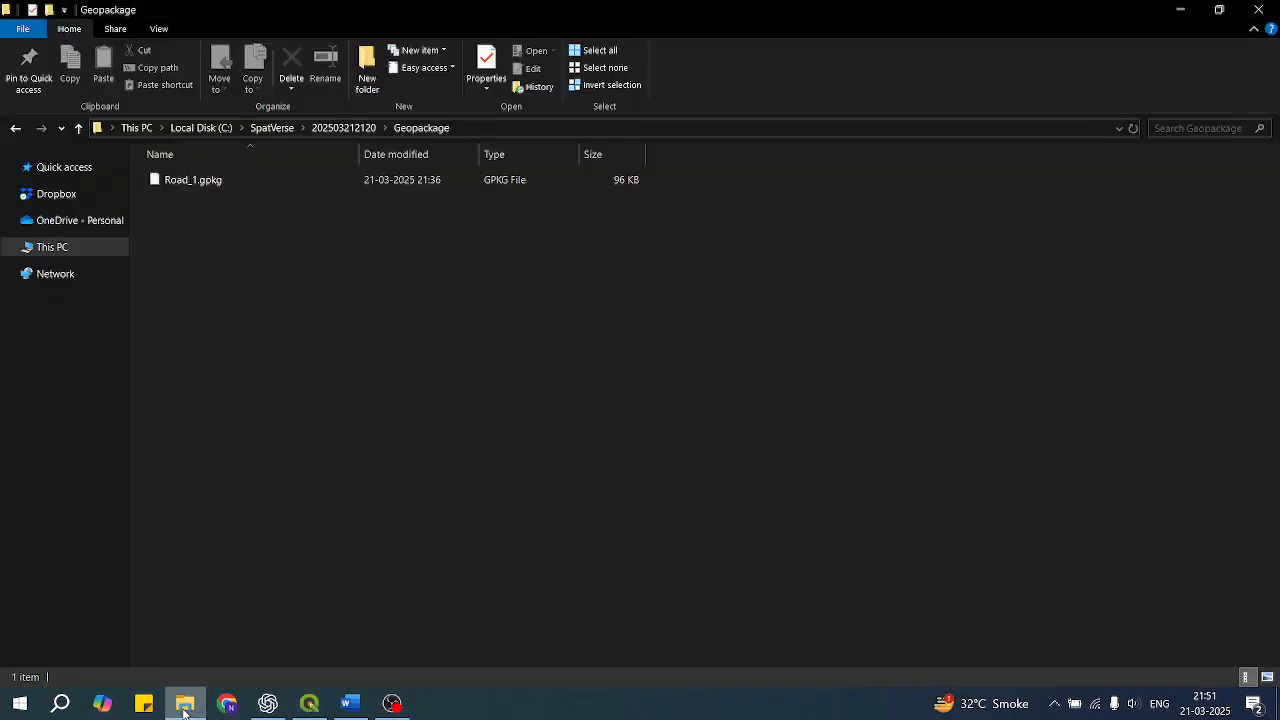
click(475, 128)
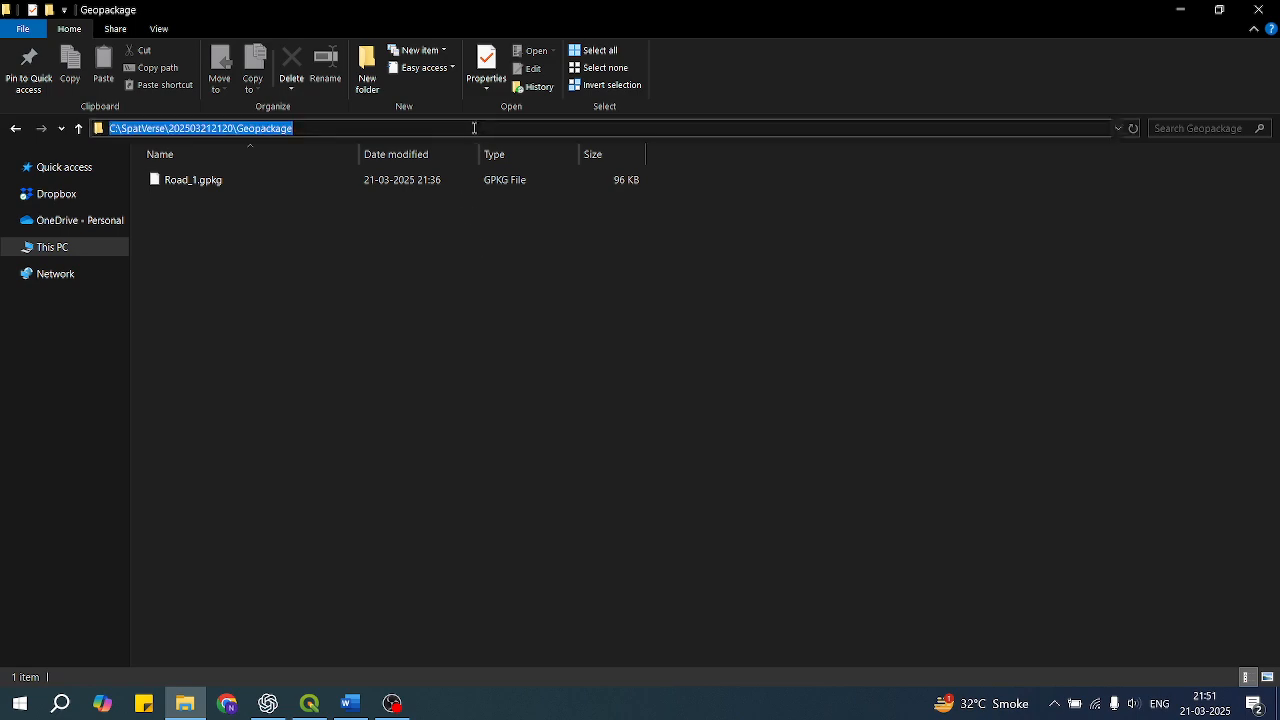
key(ctrl+c)
key(alt+Tab)
key(ctrl+v)
key(Return)
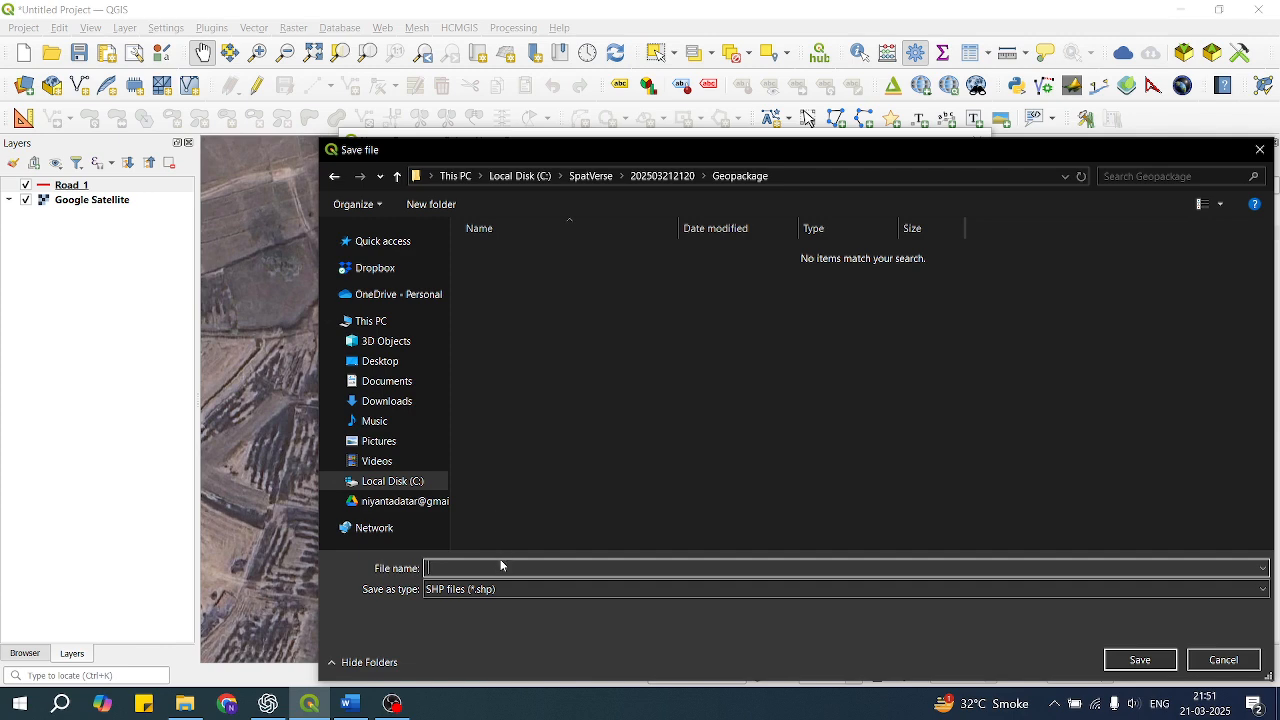
text(Chainage_20m)
click(1140, 656)
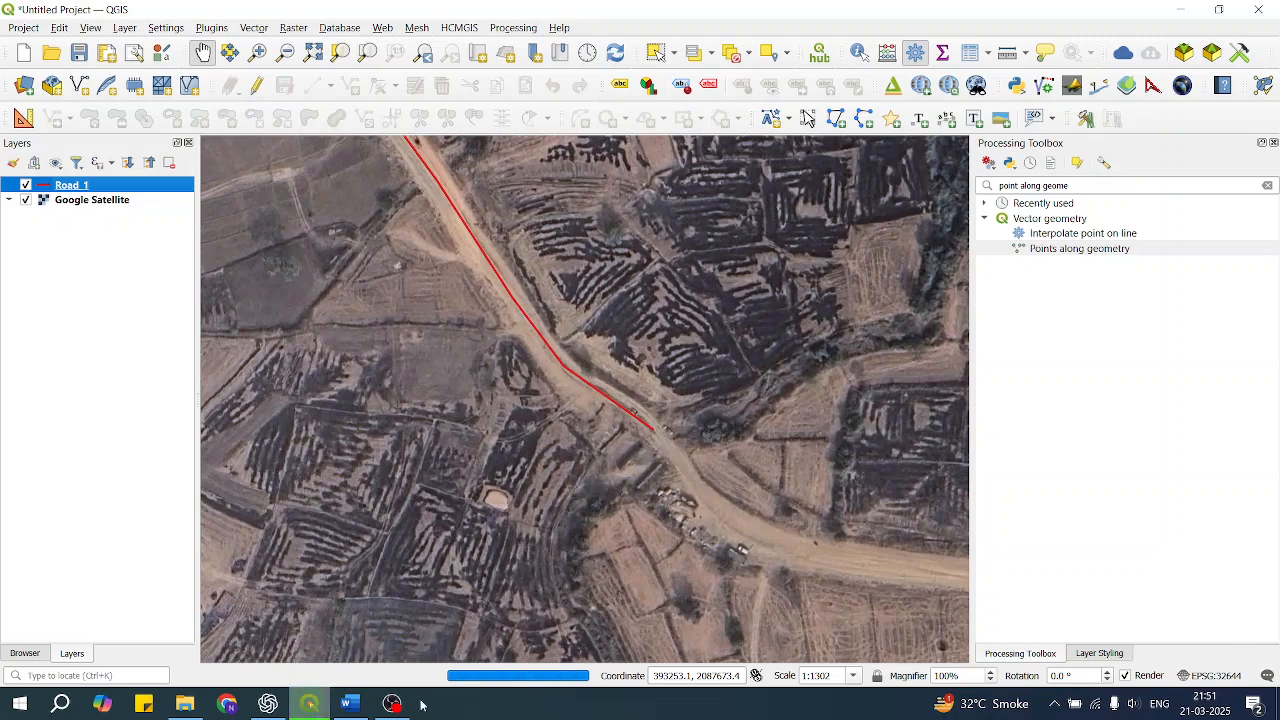
Set the fill color of the Chainage_20m layer's simple marker to yellow
drag(504, 315, 523, 457)
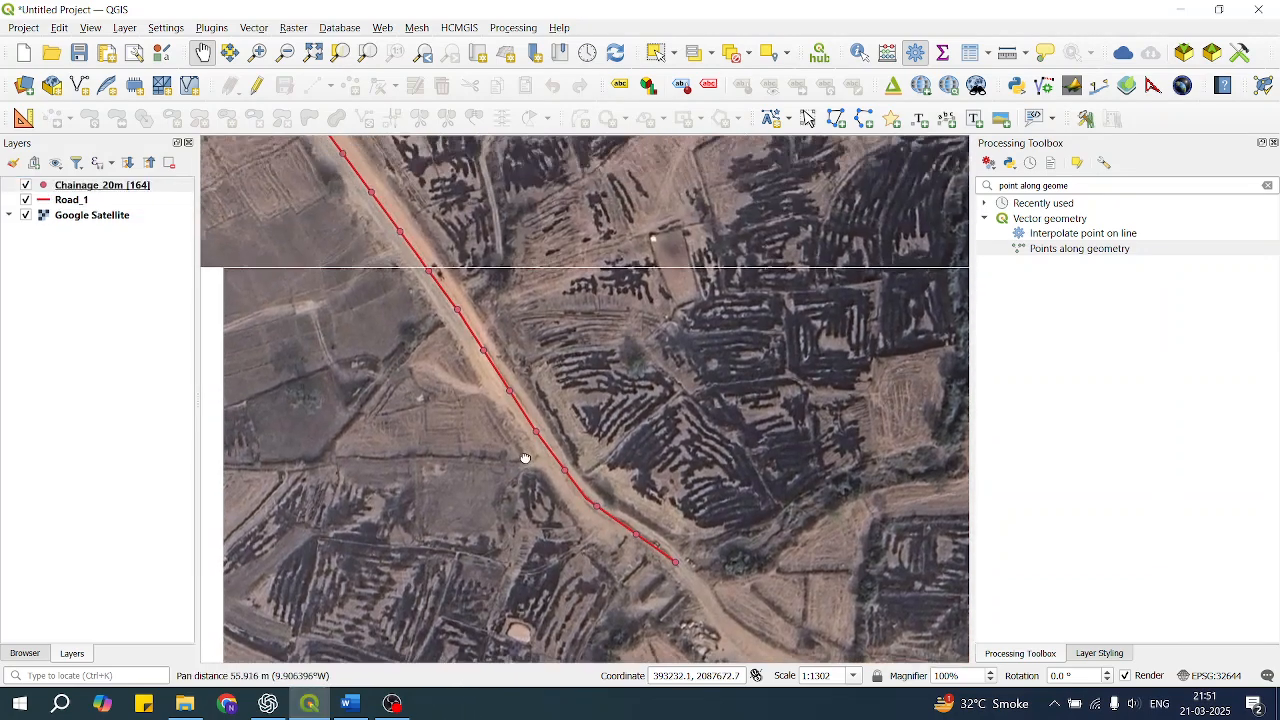
scroll(643, 553, up, 2)
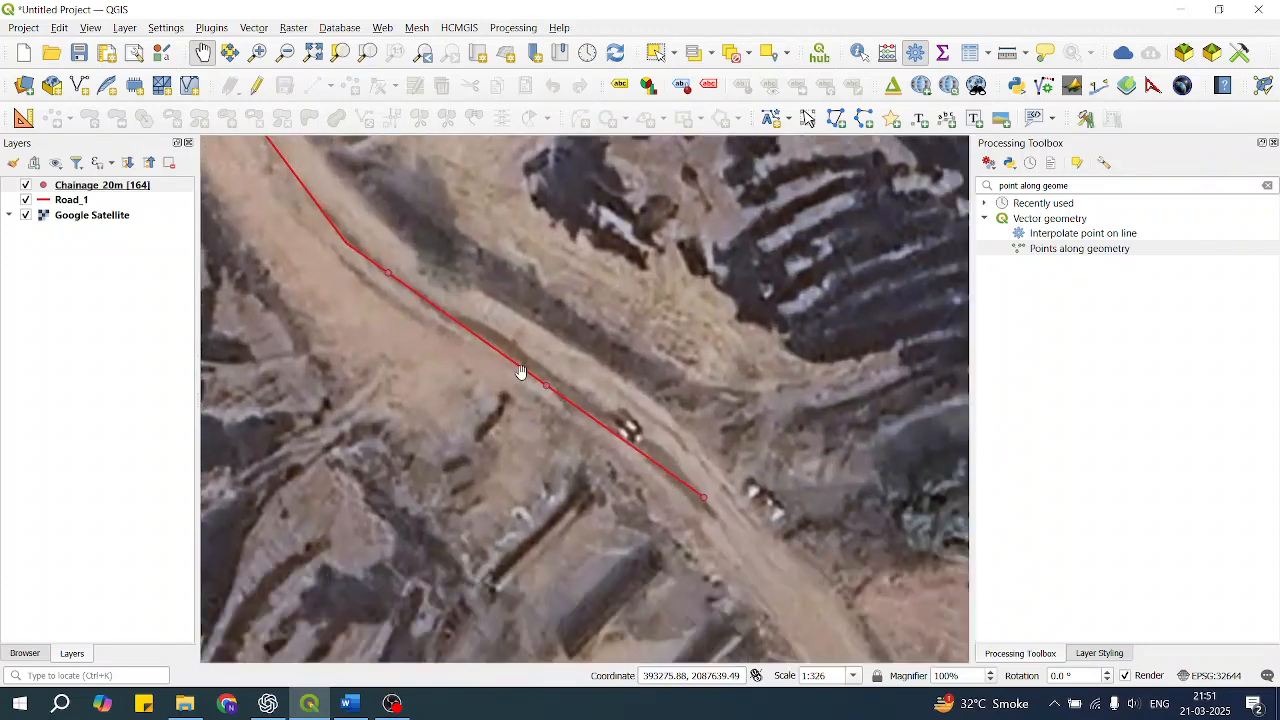
drag(383, 286, 473, 382)
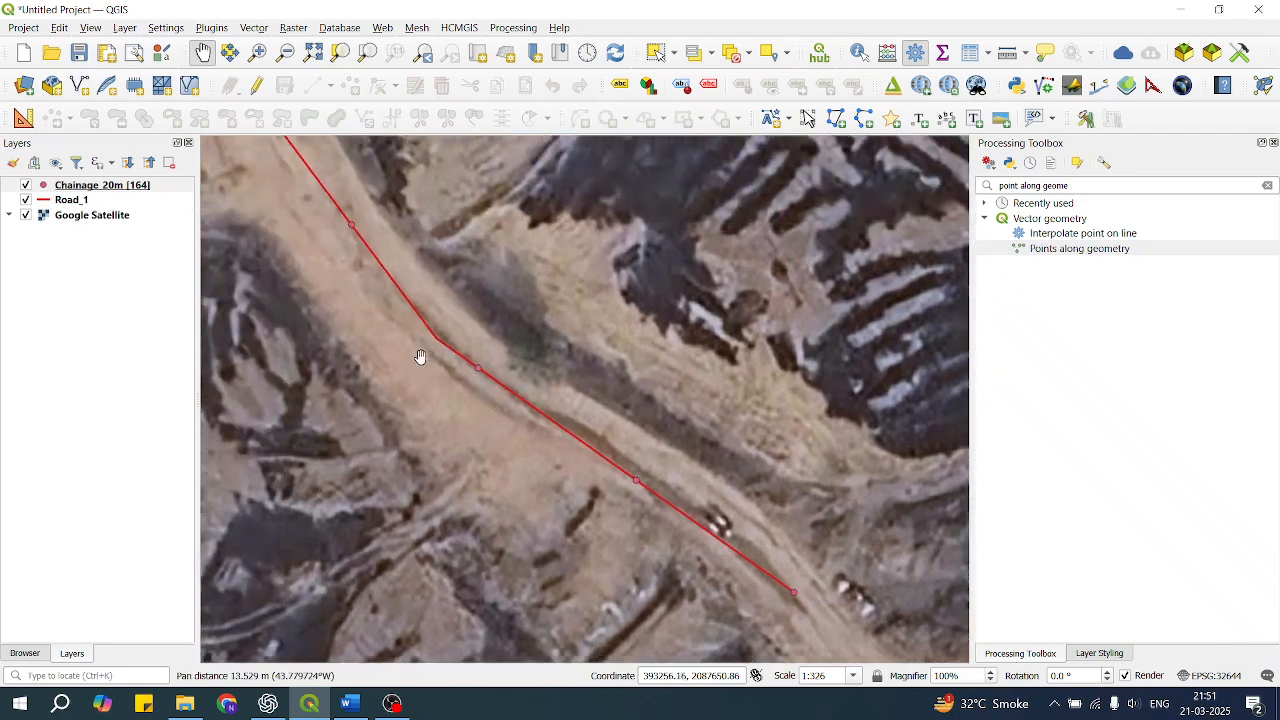
scroll(420, 358, down, 1)
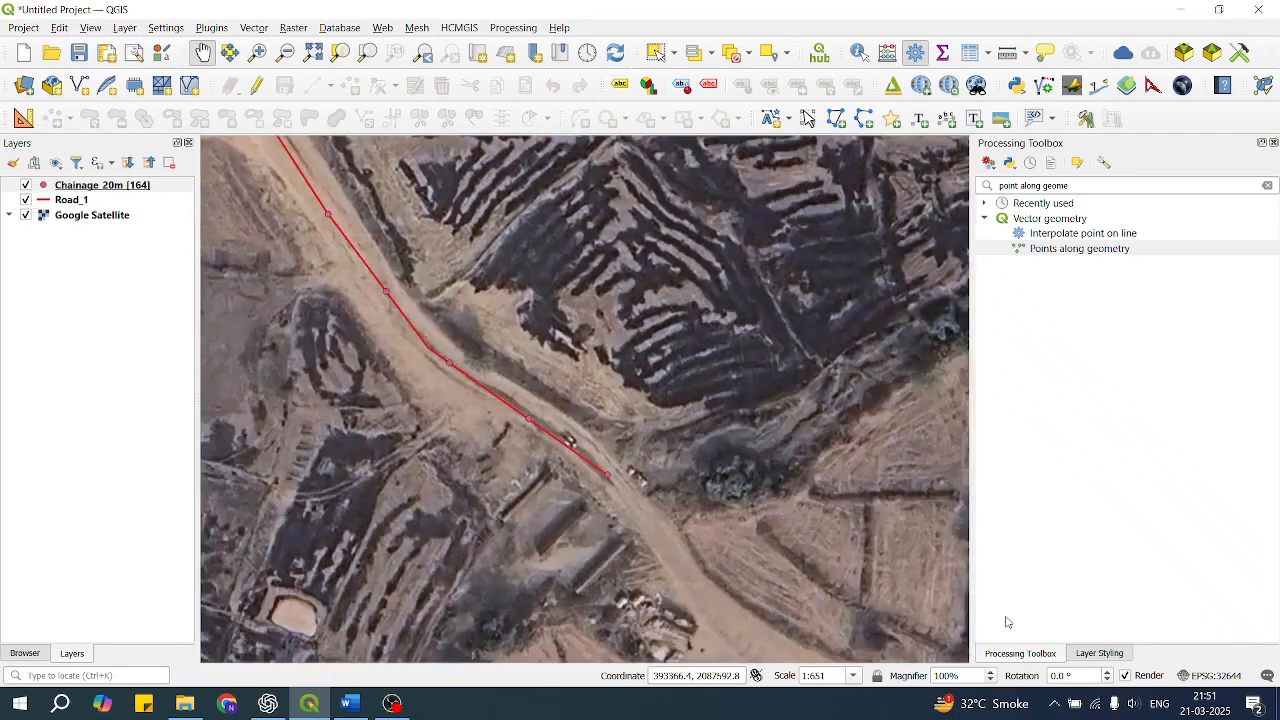
click(13, 163)
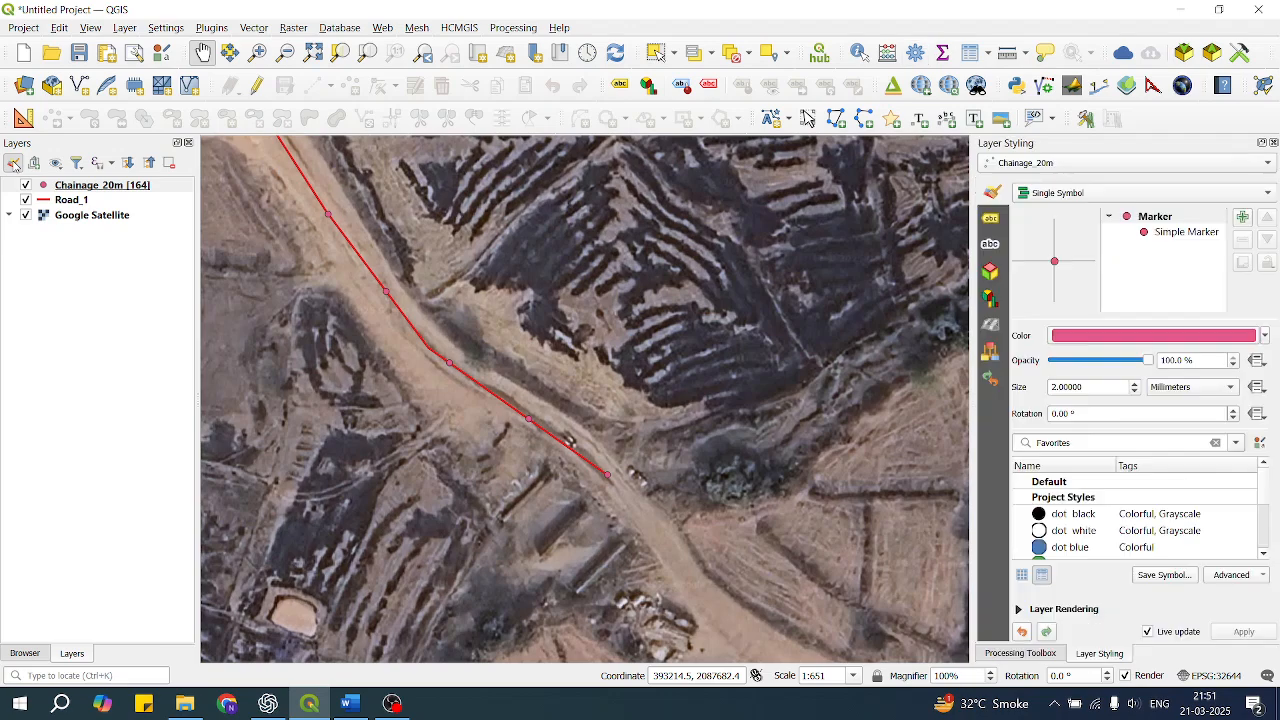
click(1165, 237)
click(1237, 400)
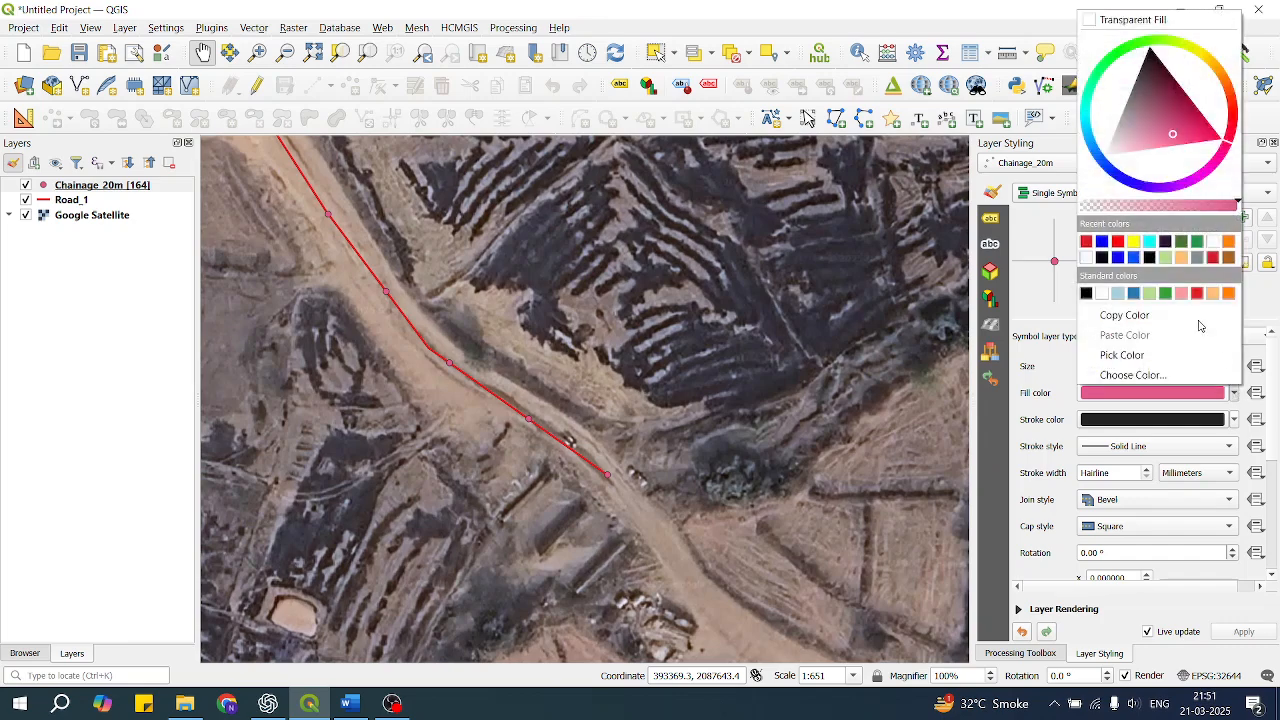
click(1133, 245)
Examine the spacing and placement of the yellow chainage points along the southern stretch of the road
drag(388, 186, 521, 319)
scroll(549, 355, down, 2)
scroll(543, 358, up, 4)
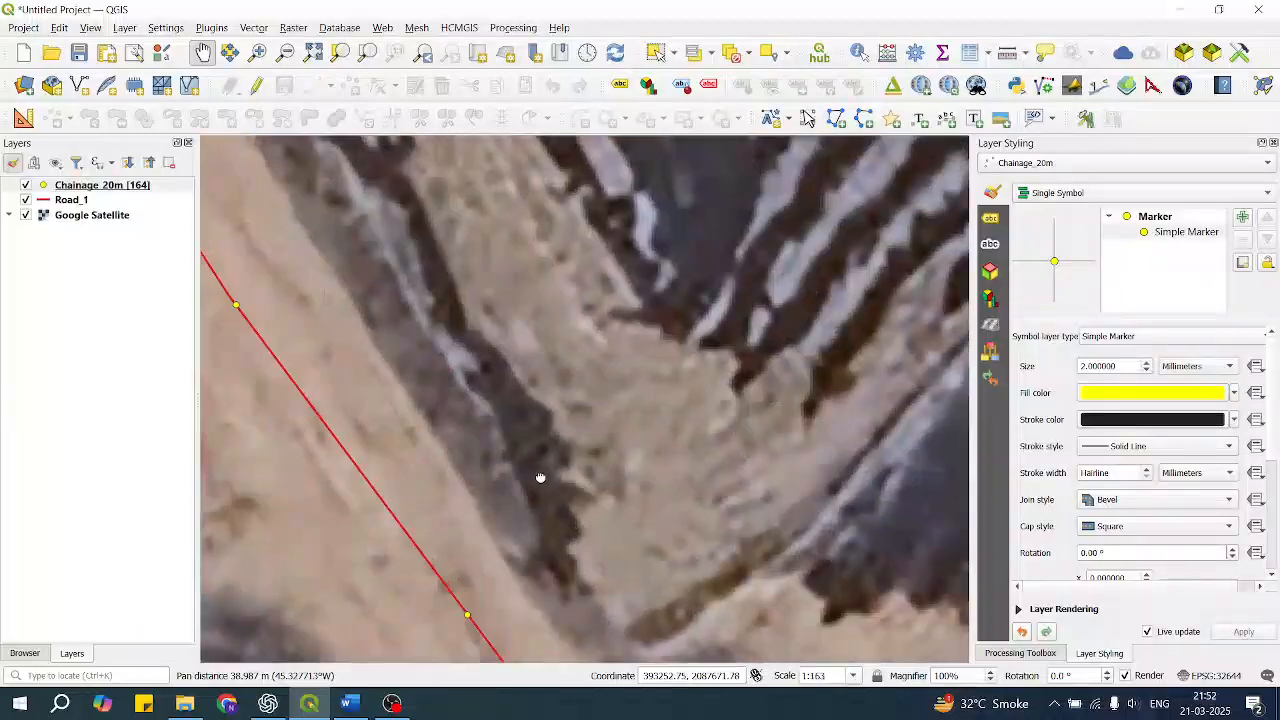
drag(492, 614, 504, 390)
scroll(504, 393, down, 1)
drag(518, 309, 686, 543)
scroll(496, 378, down, 2)
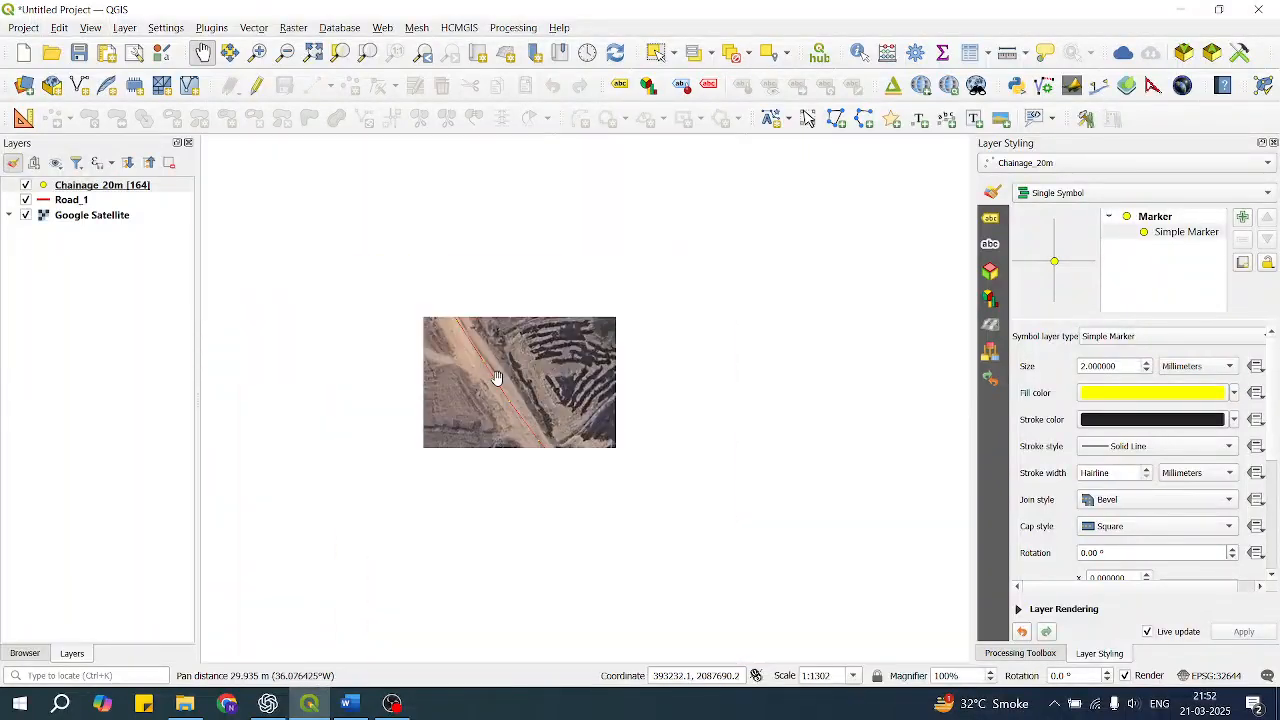
scroll(528, 375, down, 1)
drag(523, 294, 466, 229)
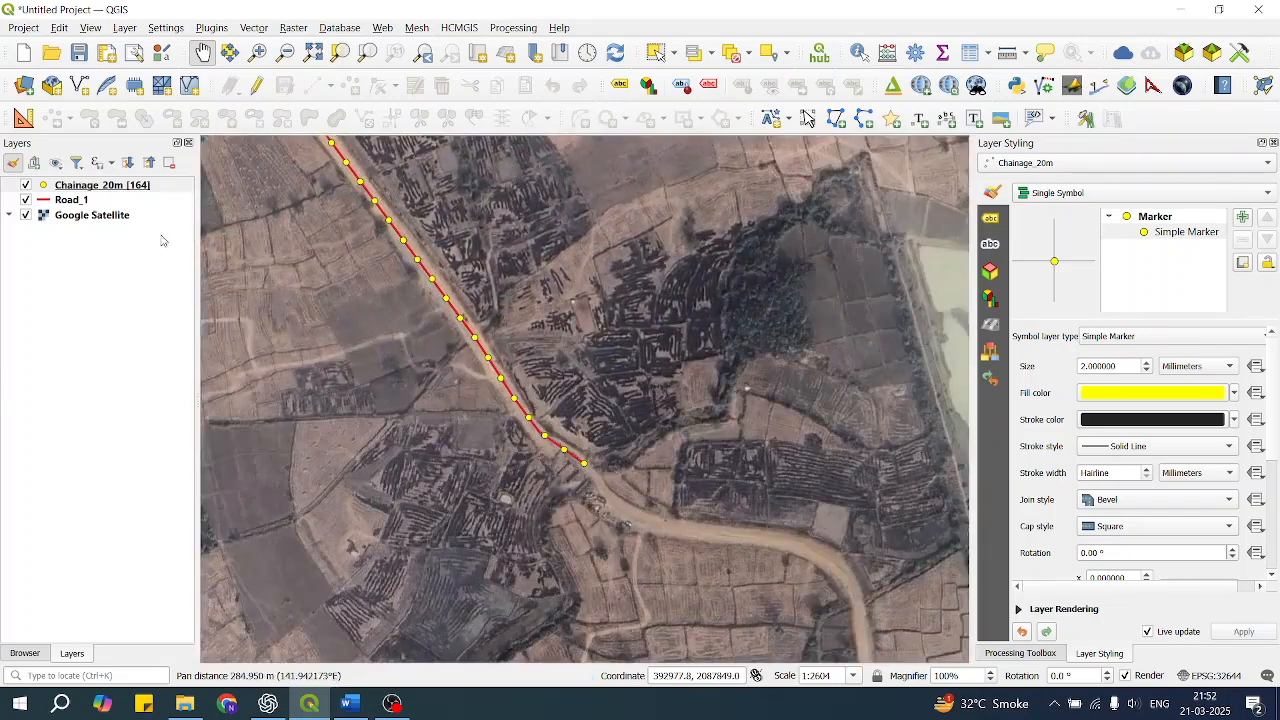
Open the attribute table of the Chainage_20m layer
click(72, 199)
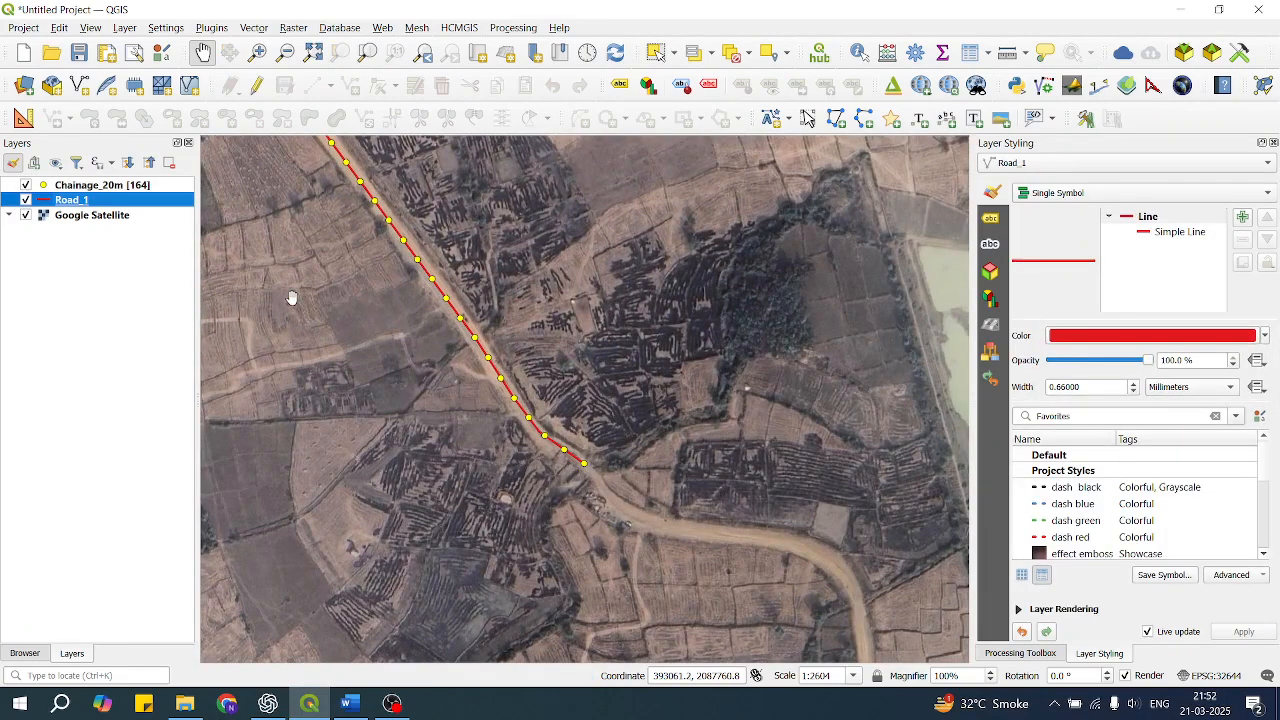
click(121, 187)
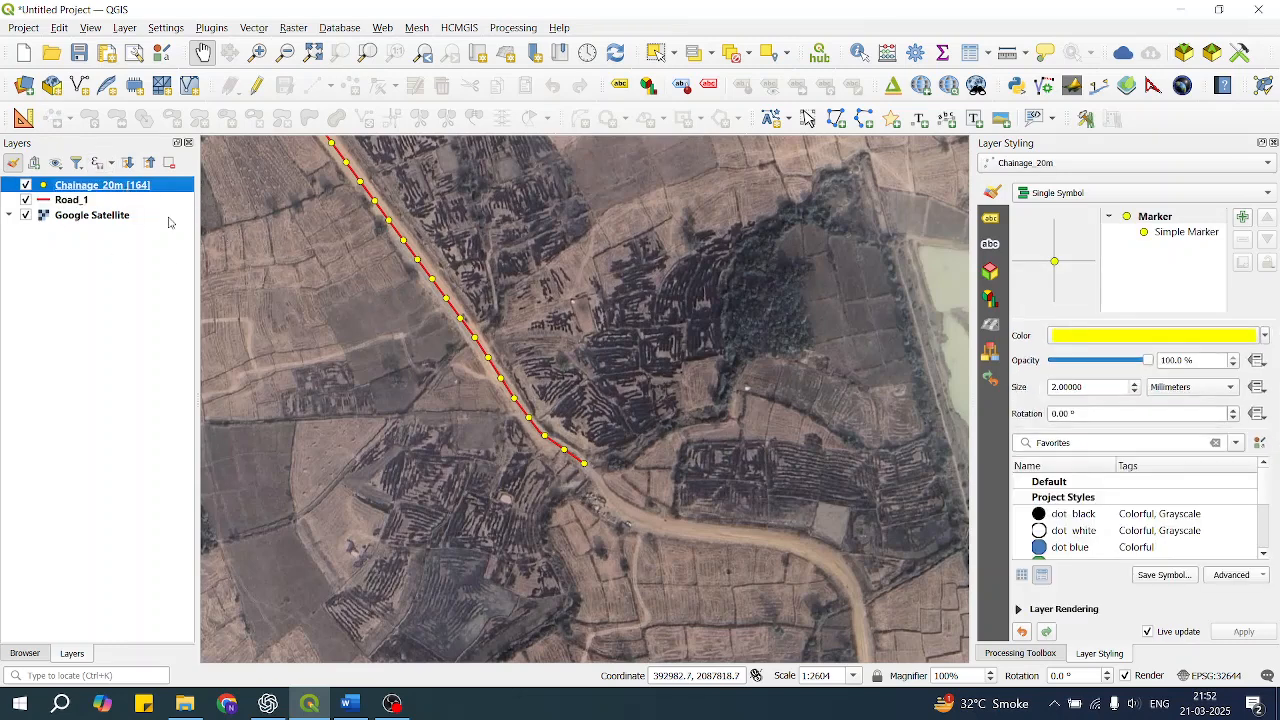
right_click(129, 191)
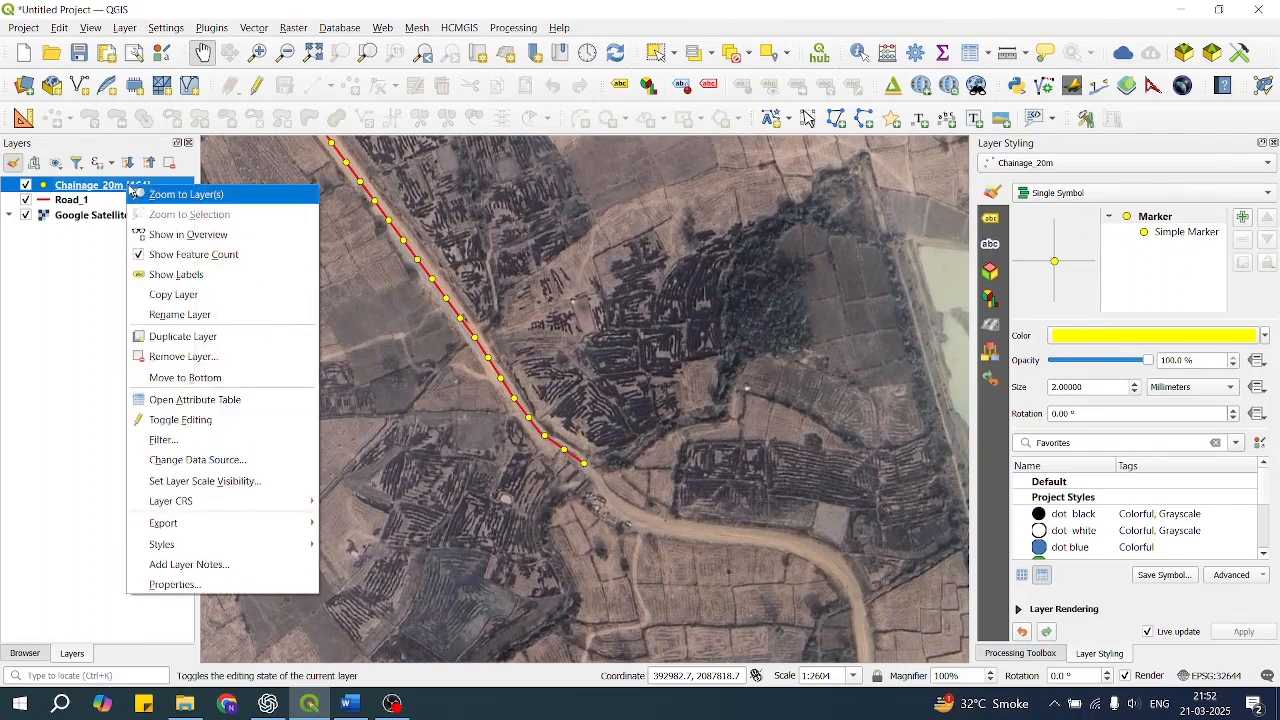
click(224, 400)
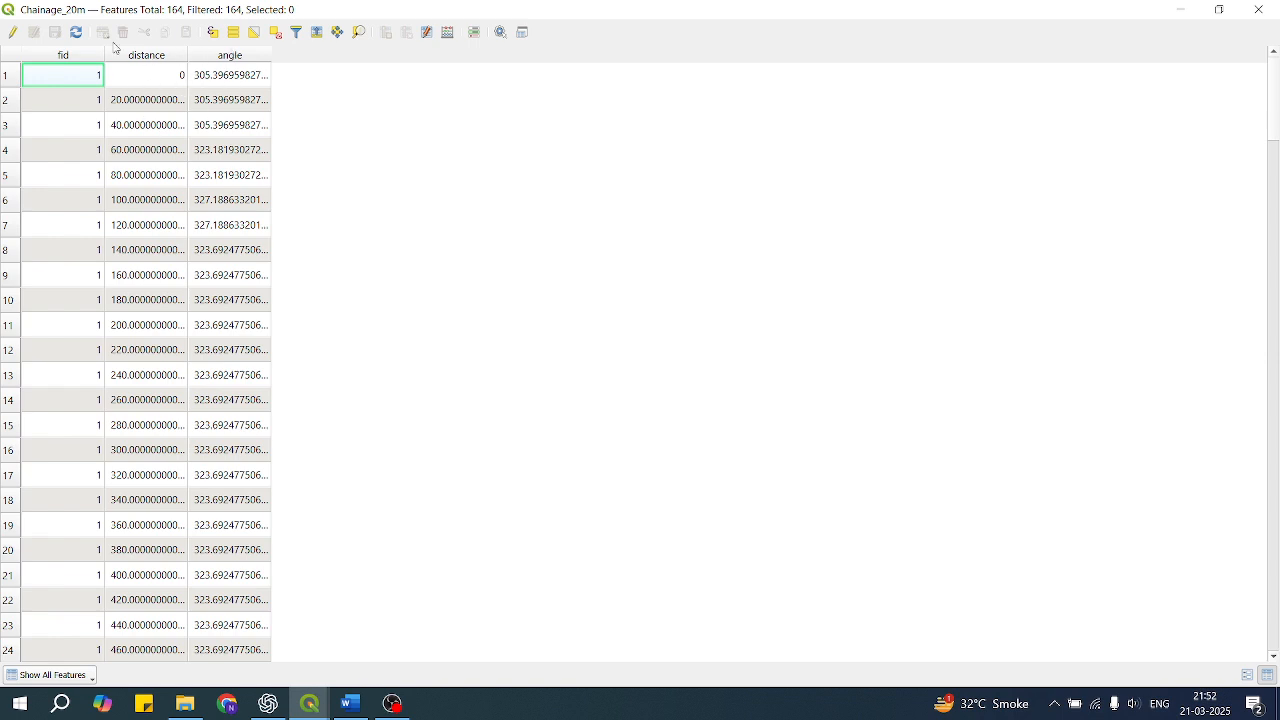
Review the distance values in the Chainage_20m attribute table from the first point to the last
click(165, 80)
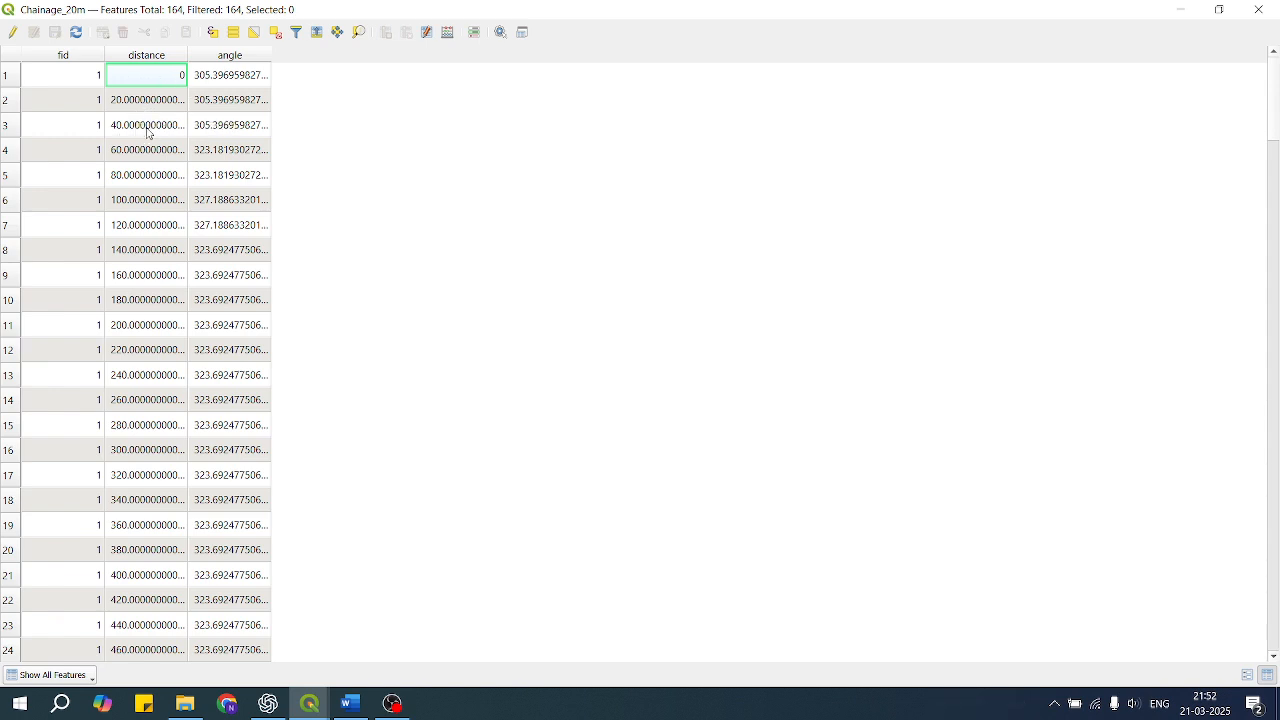
scroll(149, 251, down, 2)
scroll(149, 180, up, 2)
scroll(152, 176, down, 1)
scroll(152, 176, down, 20)
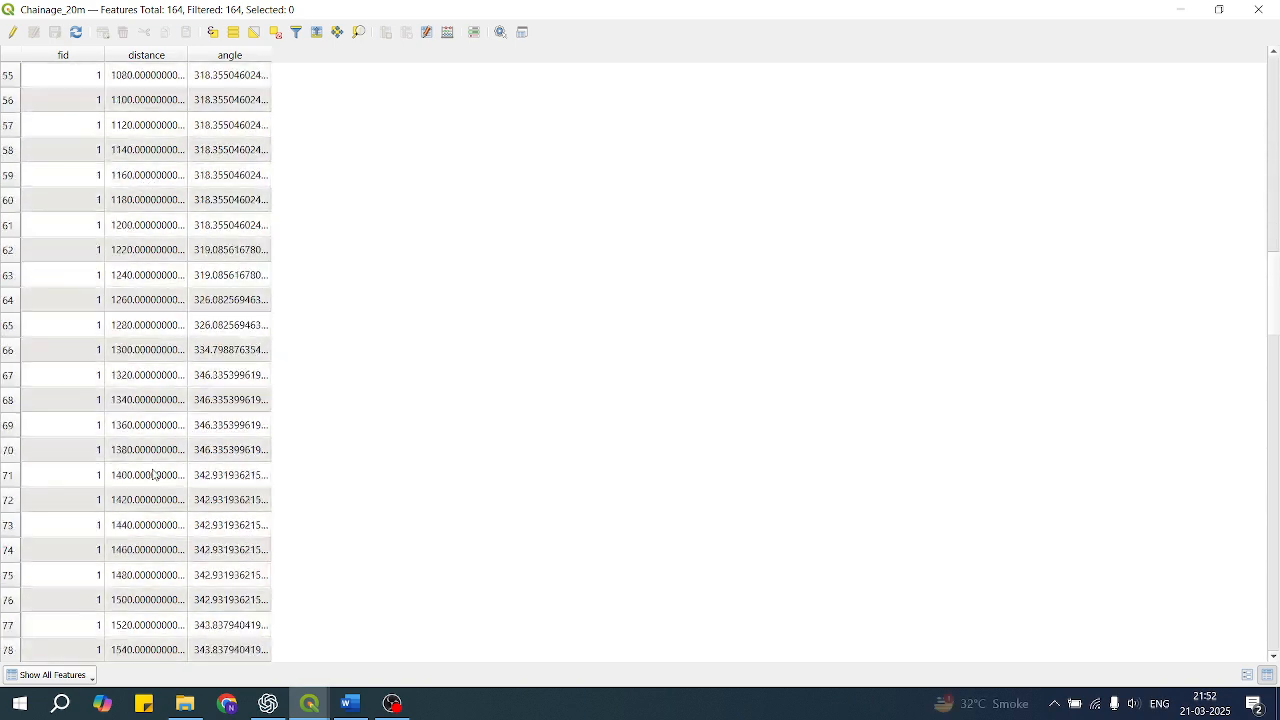
scroll(145, 553, down, 20)
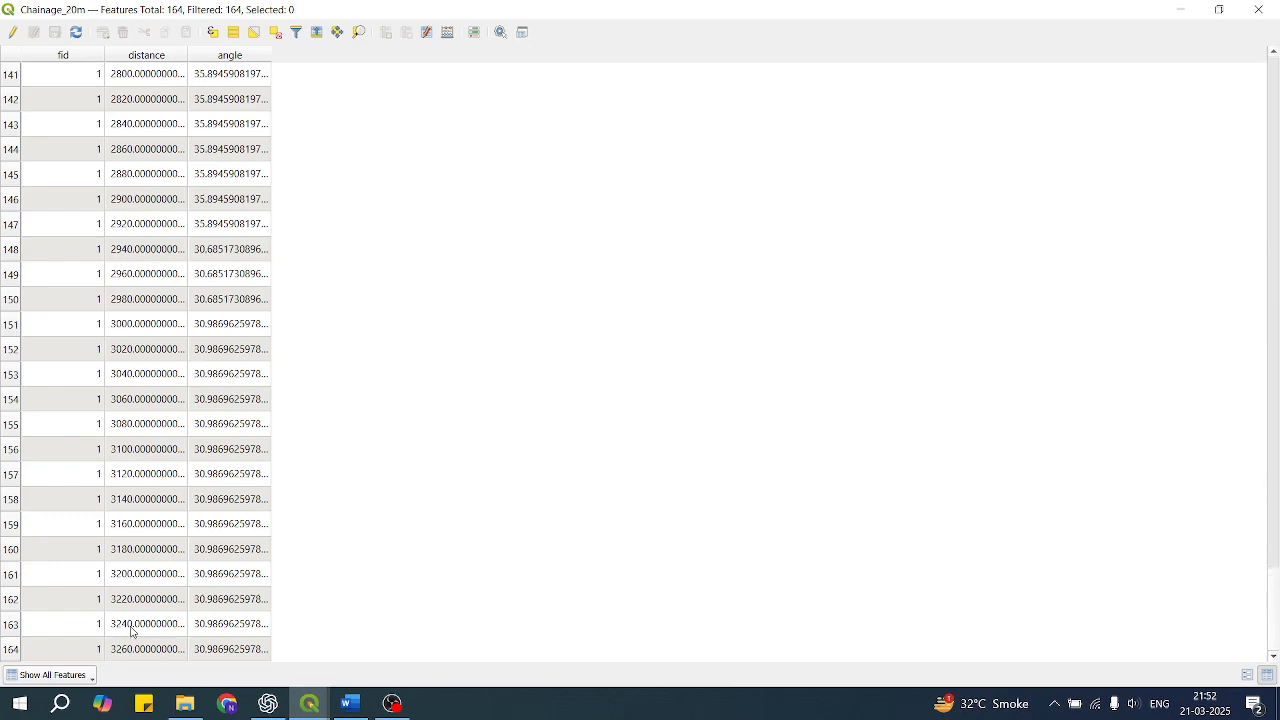
scroll(128, 517, up, 5)
scroll(130, 516, down, 5)
scroll(117, 408, up, 4)
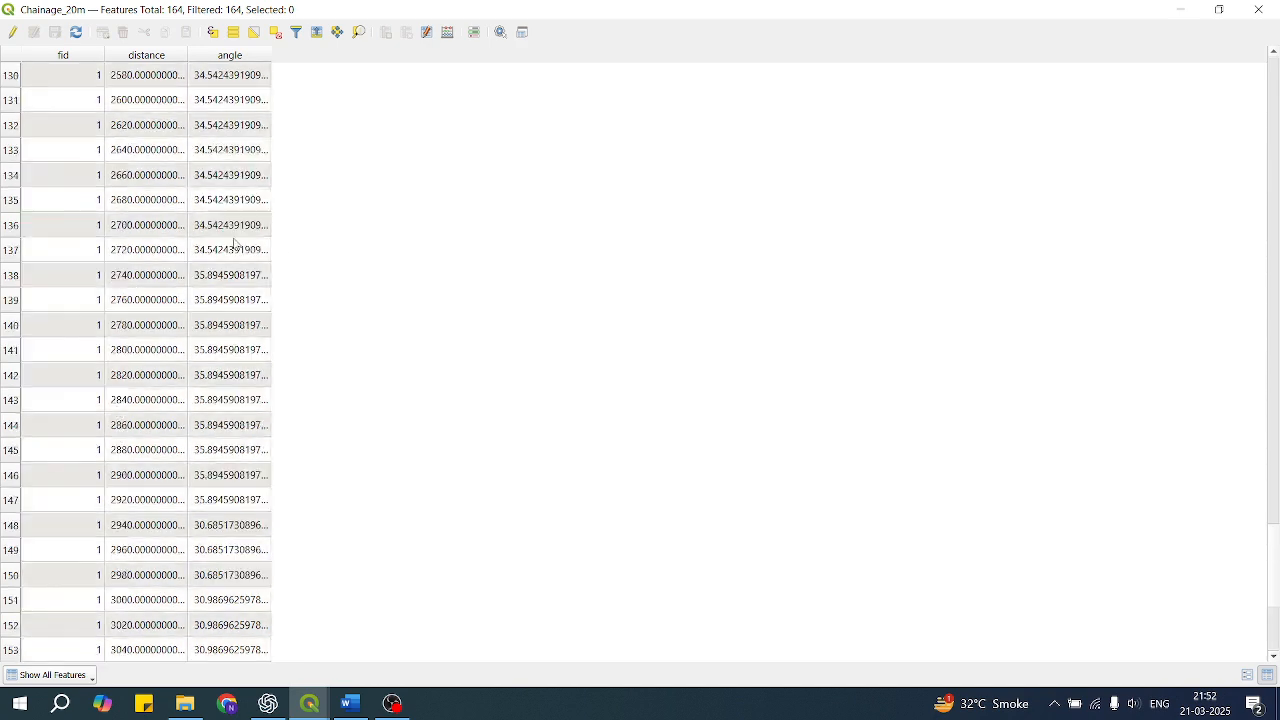
Check the last rows of the Chainage_20m attribute table and close the table
scroll(174, 404, down, 4)
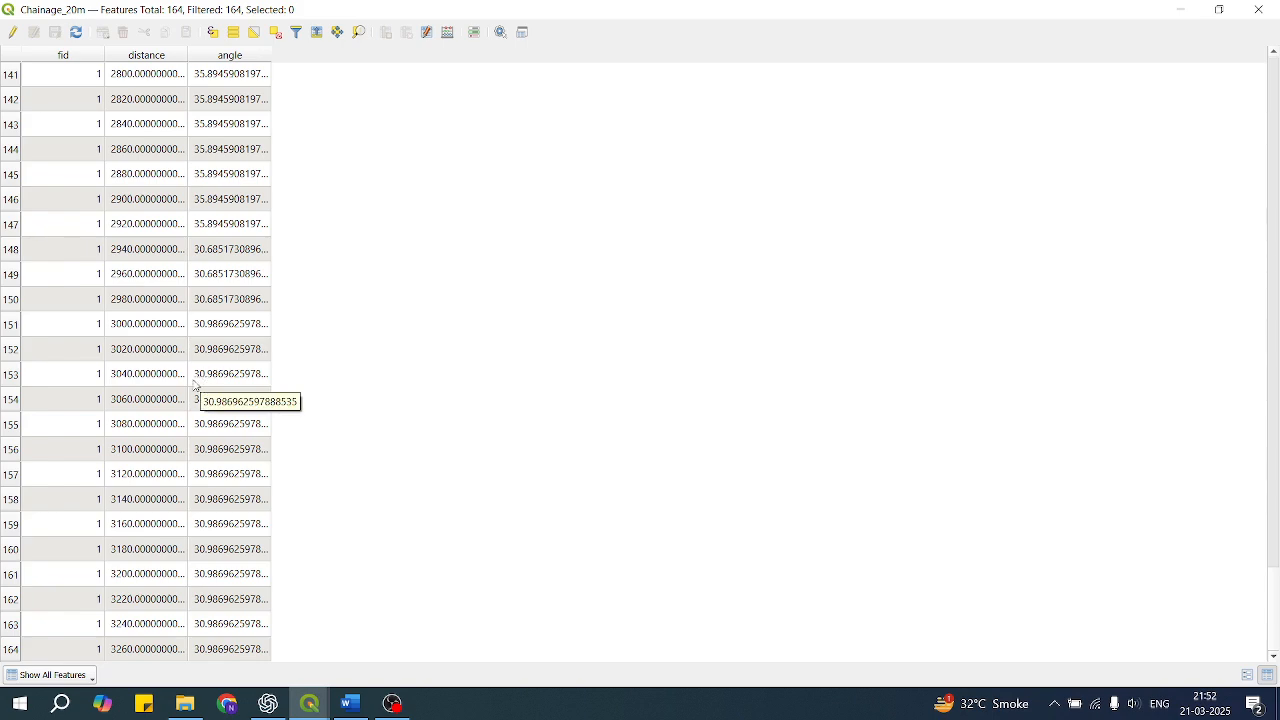
click(1258, 9)
click(861, 545)
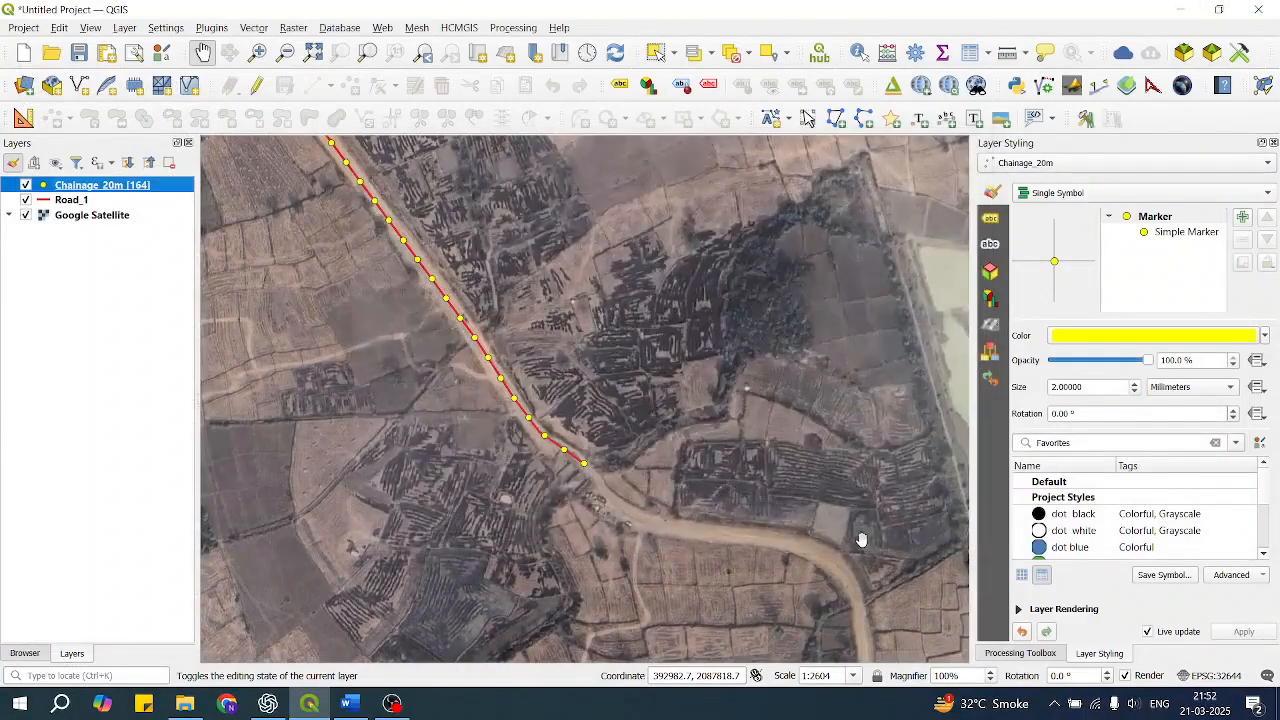
Examine the chainage points along the whole road, including its southern and northern ends
drag(441, 325, 548, 364)
drag(457, 270, 640, 571)
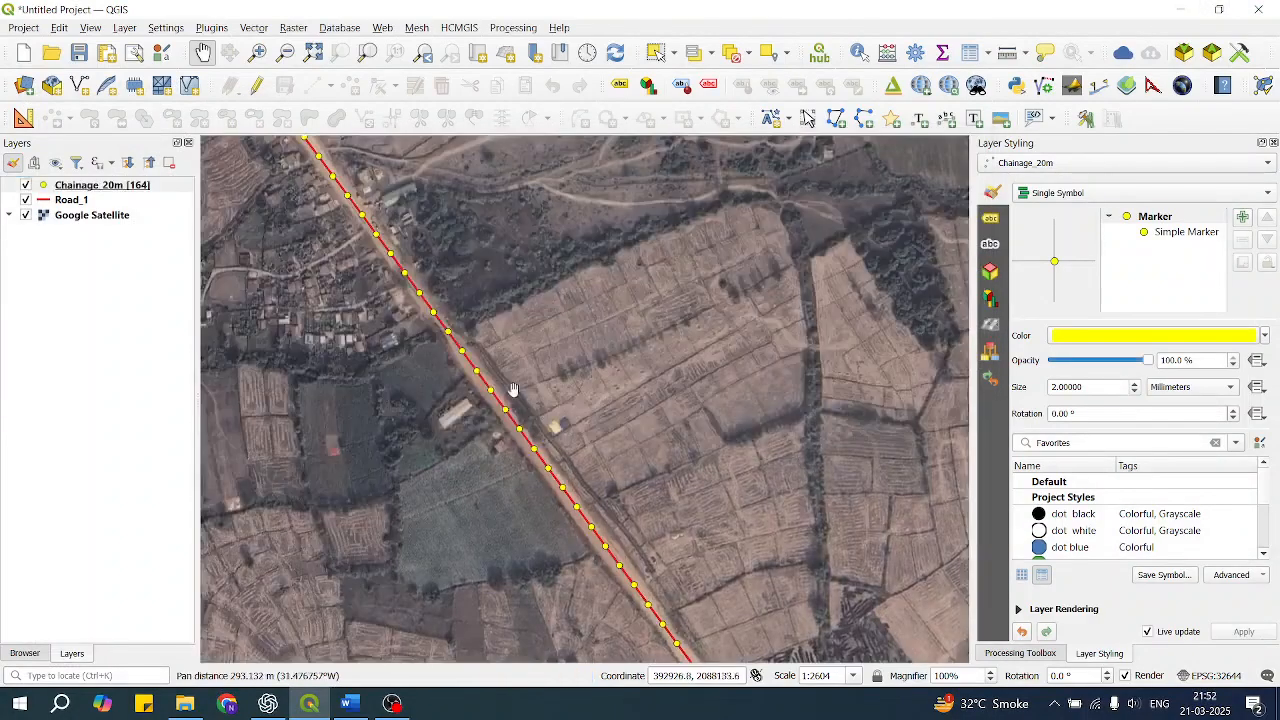
scroll(625, 486, down, 1)
drag(632, 518, 499, 239)
scroll(654, 466, up, 3)
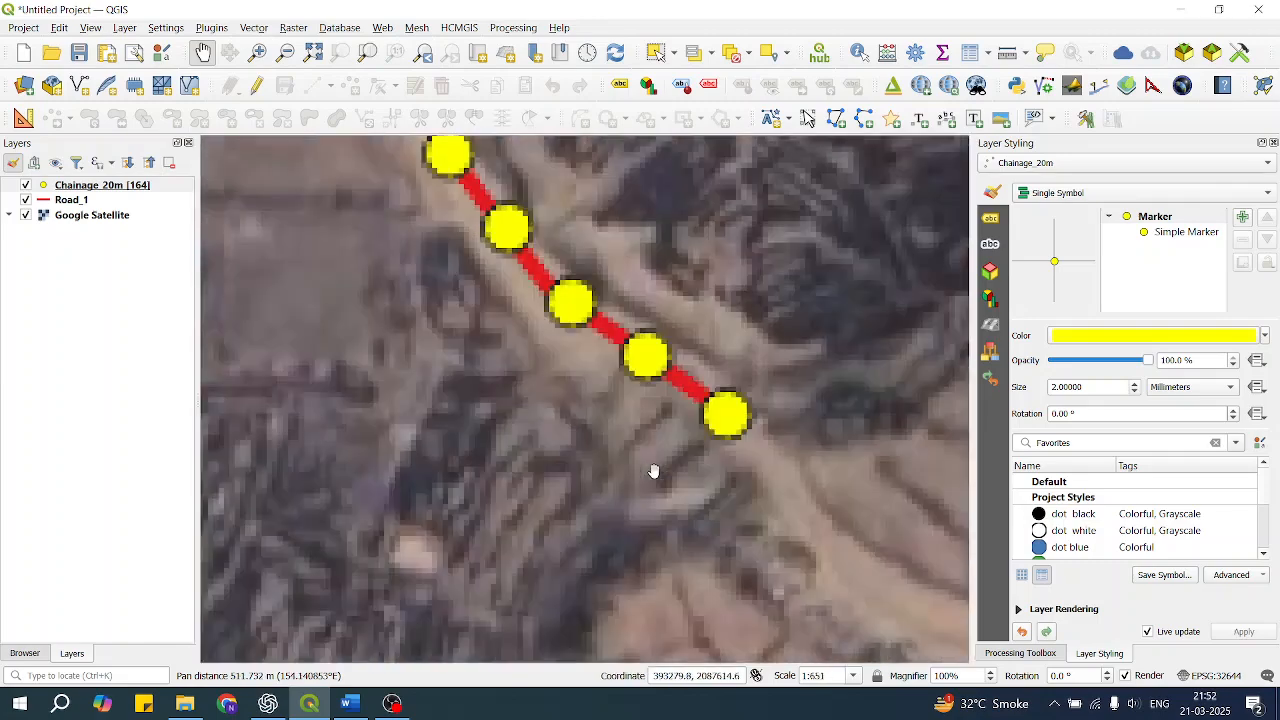
drag(737, 423, 660, 576)
scroll(673, 551, down, 5)
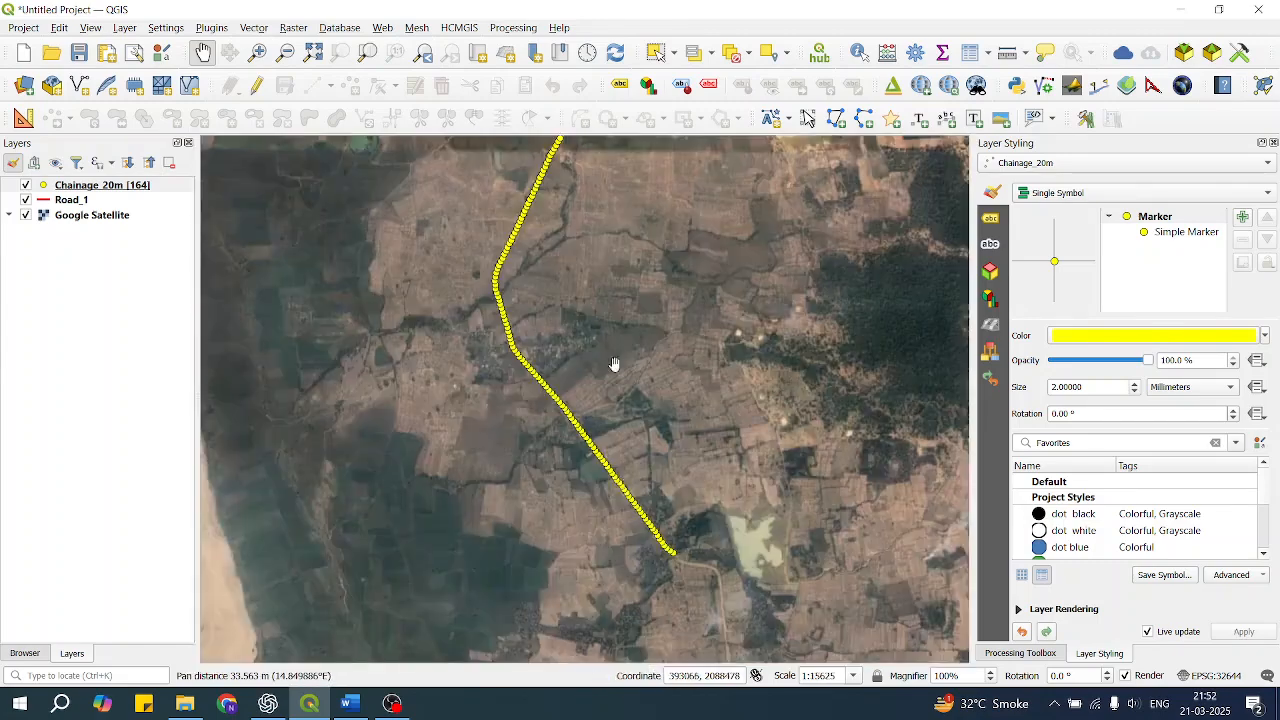
drag(546, 256, 500, 549)
scroll(594, 307, up, 7)
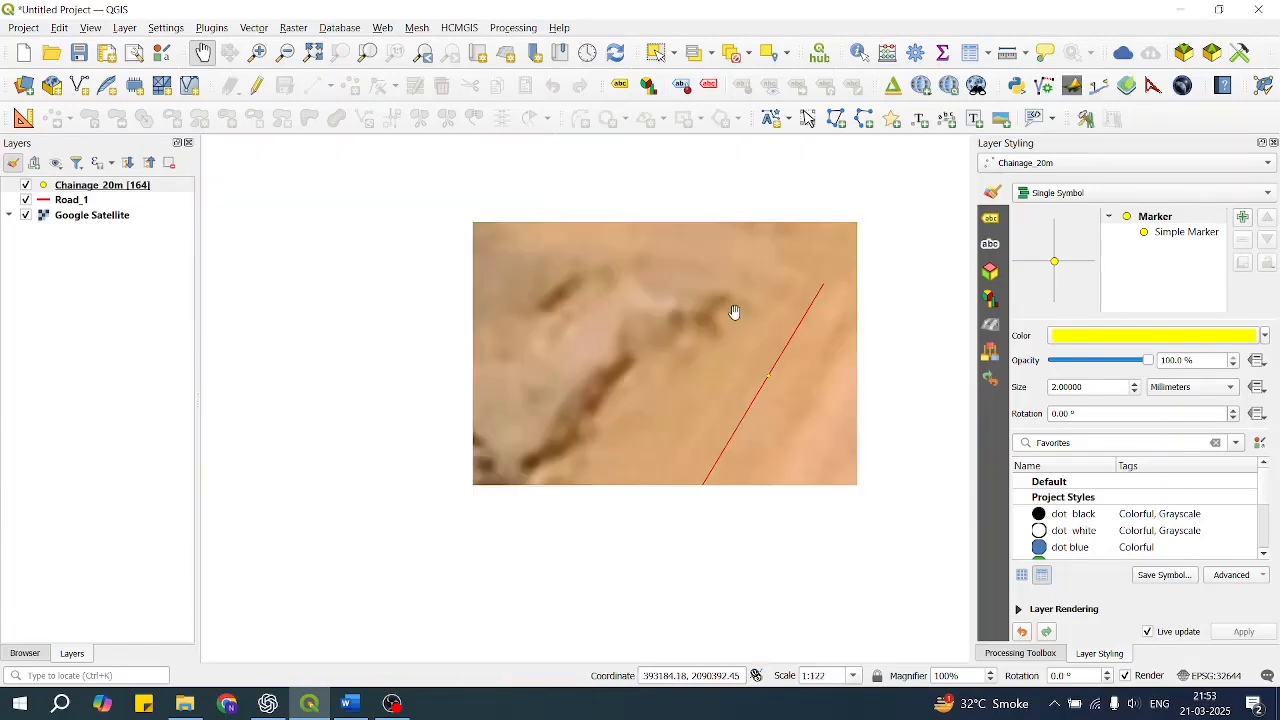
drag(754, 352, 608, 366)
scroll(608, 369, down, 5)
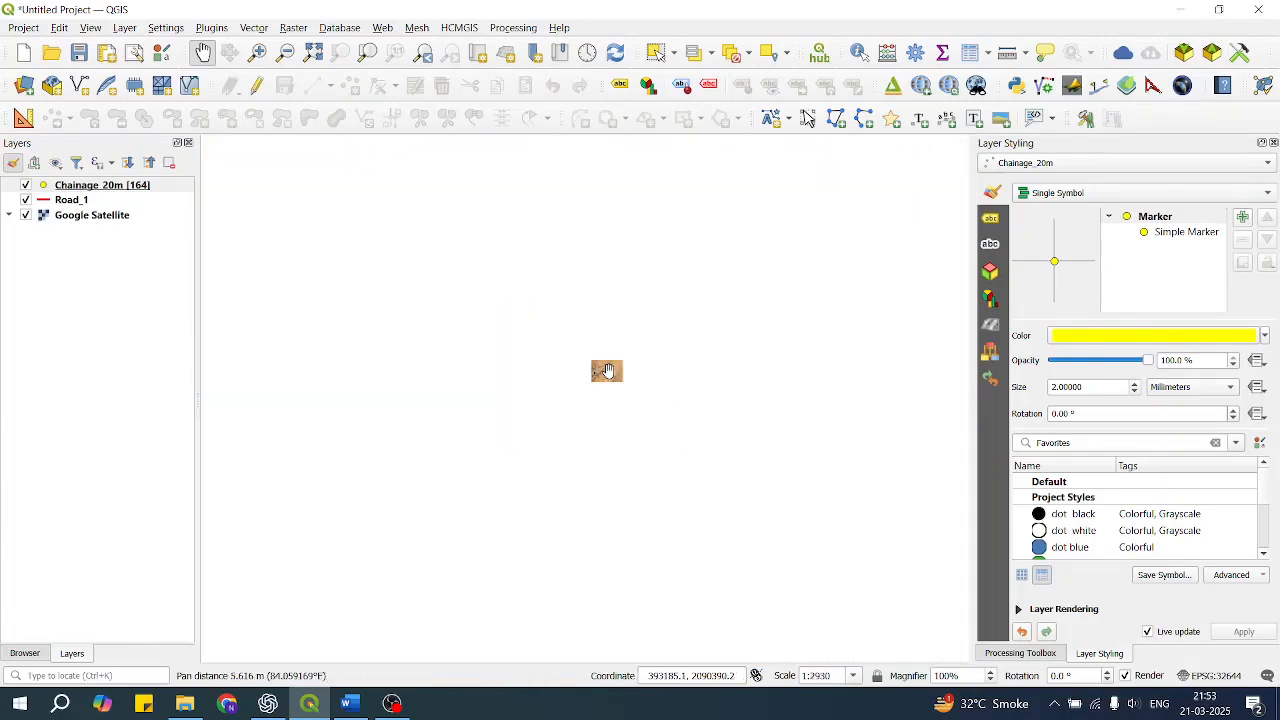
drag(567, 590, 686, 361)
scroll(686, 361, down, 3)
drag(630, 443, 580, 200)
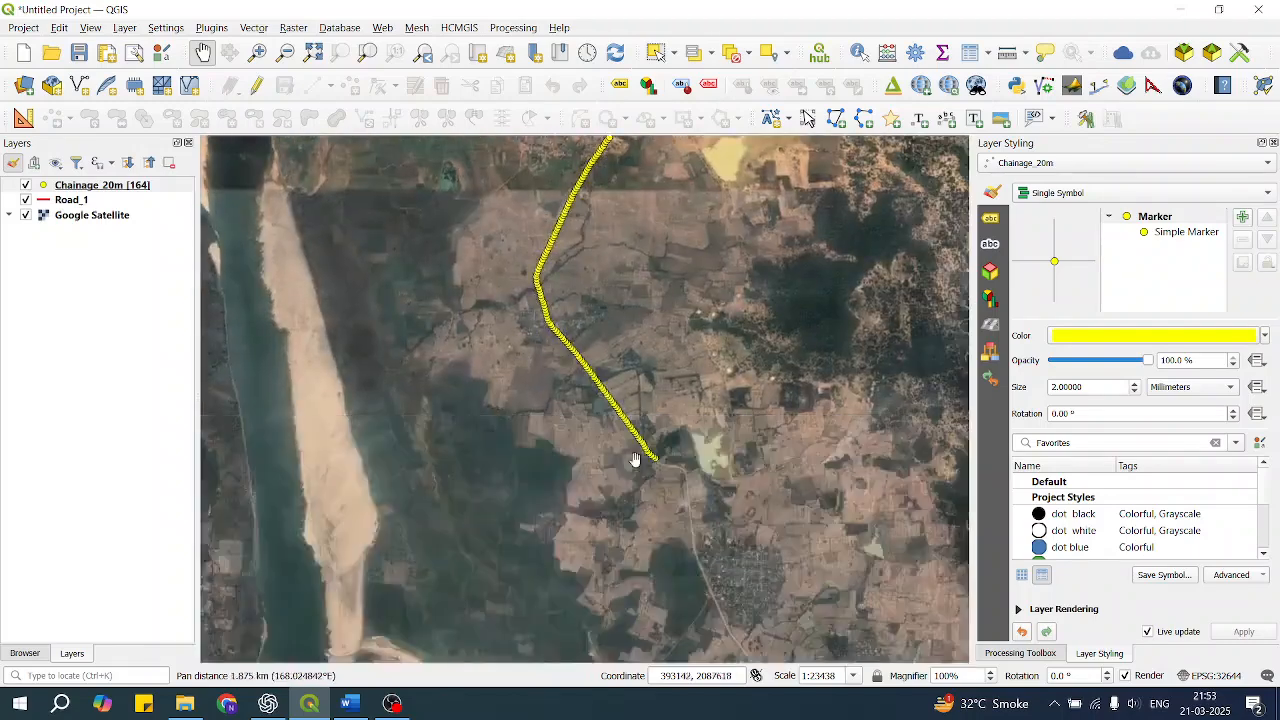
Turn on single labels for the Chainage_20m layer, using the distance field as the label value
scroll(635, 461, up, 2)
drag(712, 447, 612, 483)
scroll(584, 470, up, 1)
scroll(585, 470, up, 2)
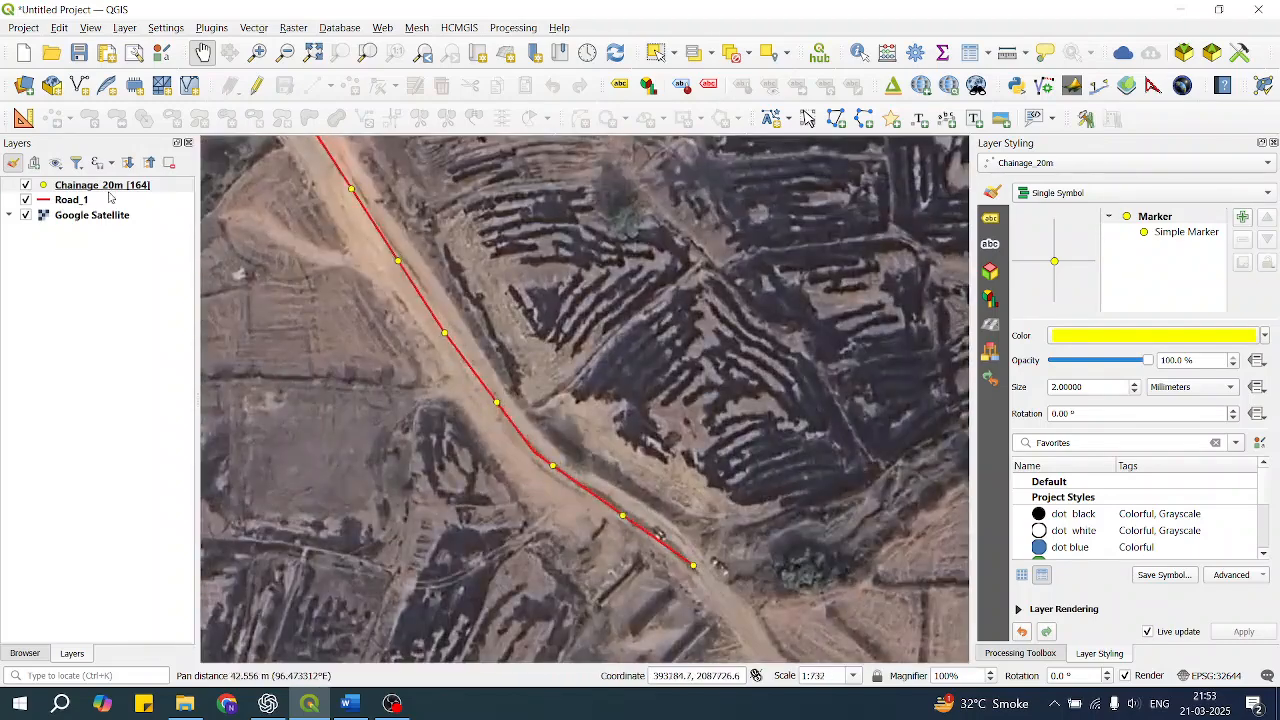
click(110, 189)
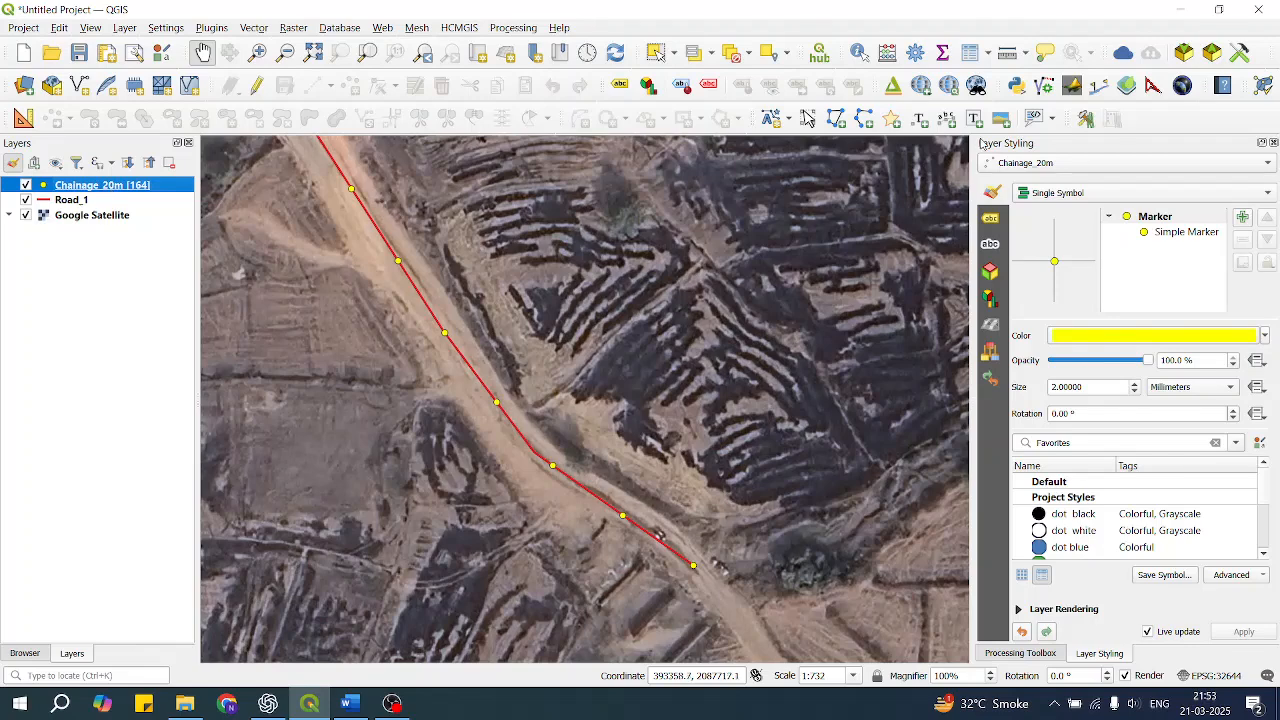
click(990, 219)
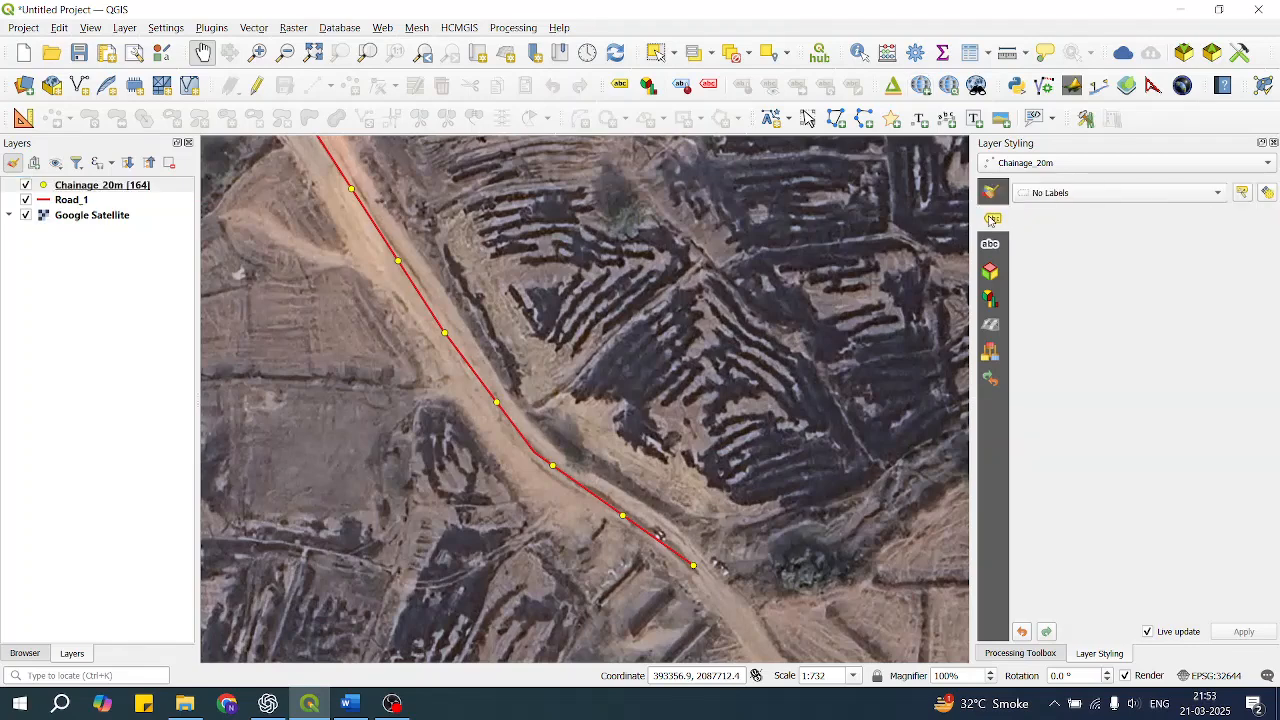
click(1082, 194)
click(1087, 210)
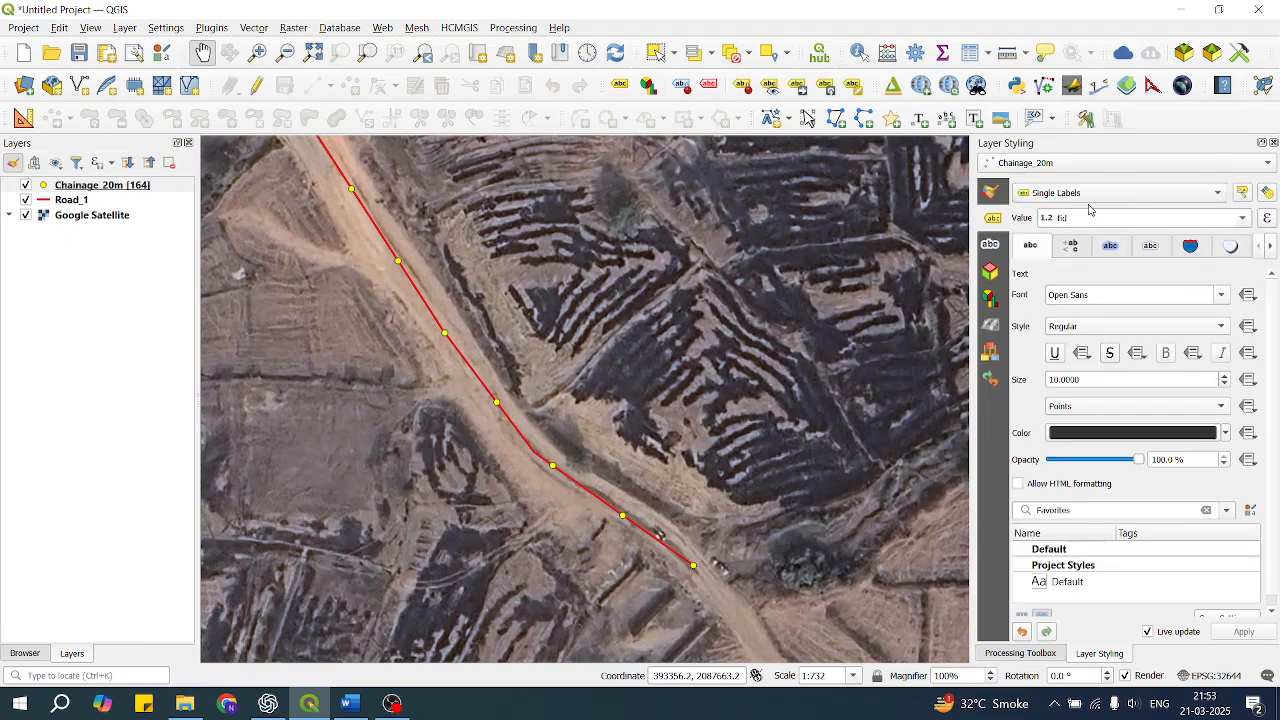
click(1243, 219)
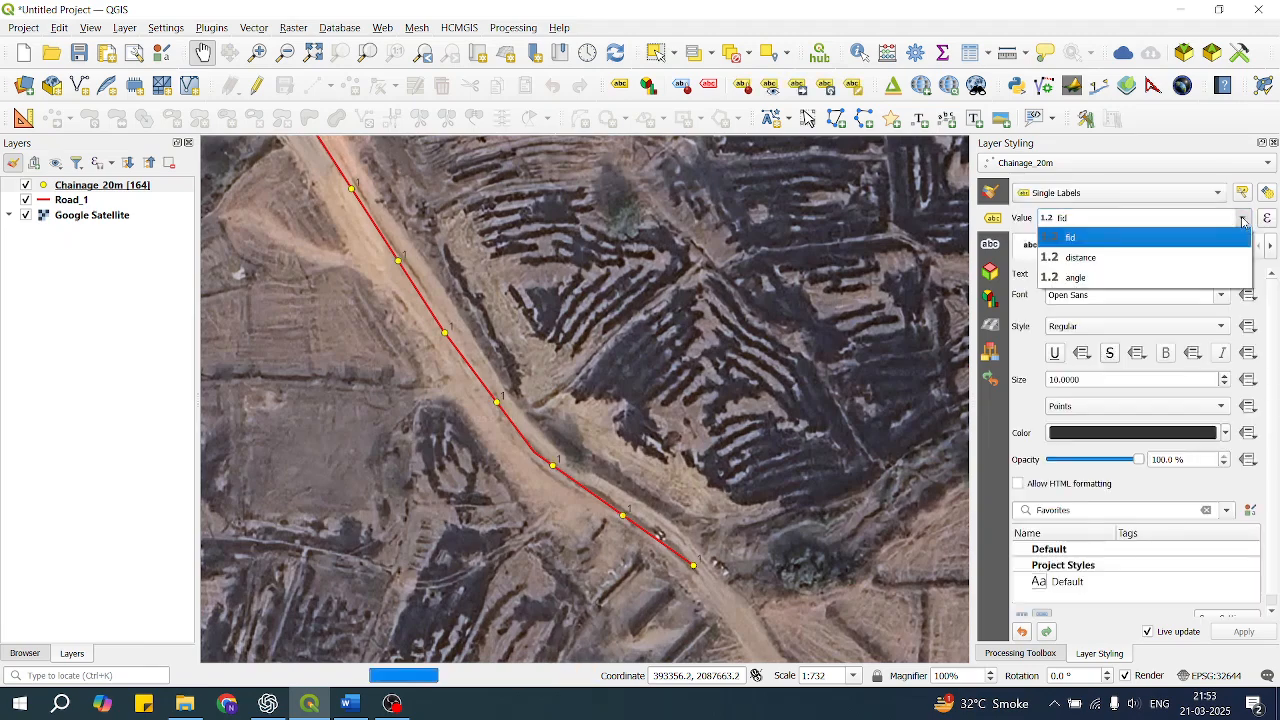
click(1095, 260)
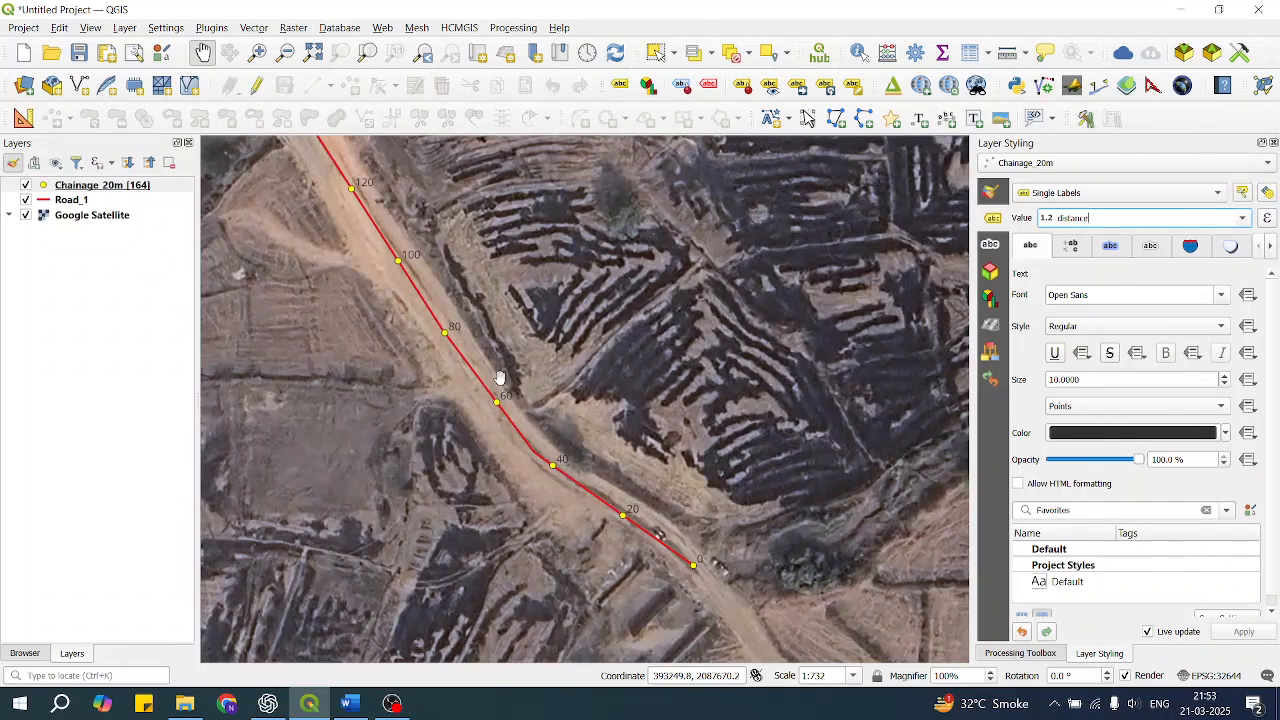
Hide the Google Satellite layer and examine the distance labels along the southern end of the road
scroll(583, 380, down, 1)
drag(583, 380, 620, 447)
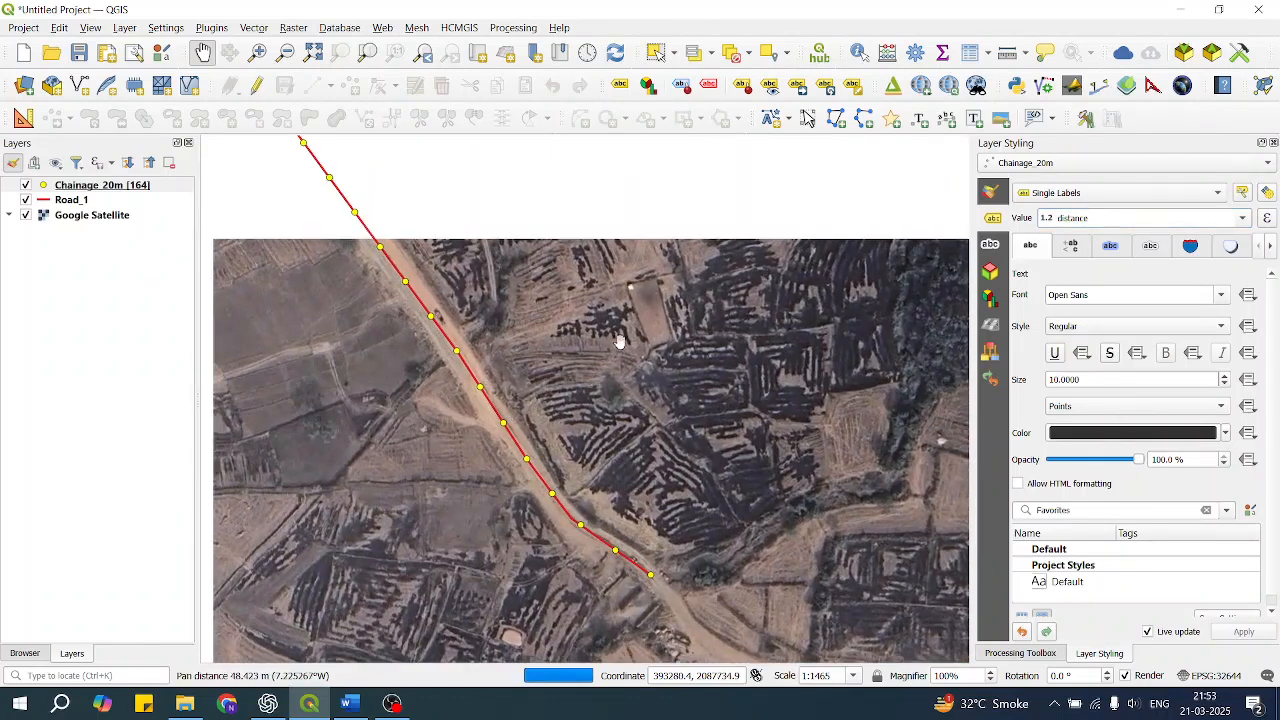
drag(571, 302, 616, 368)
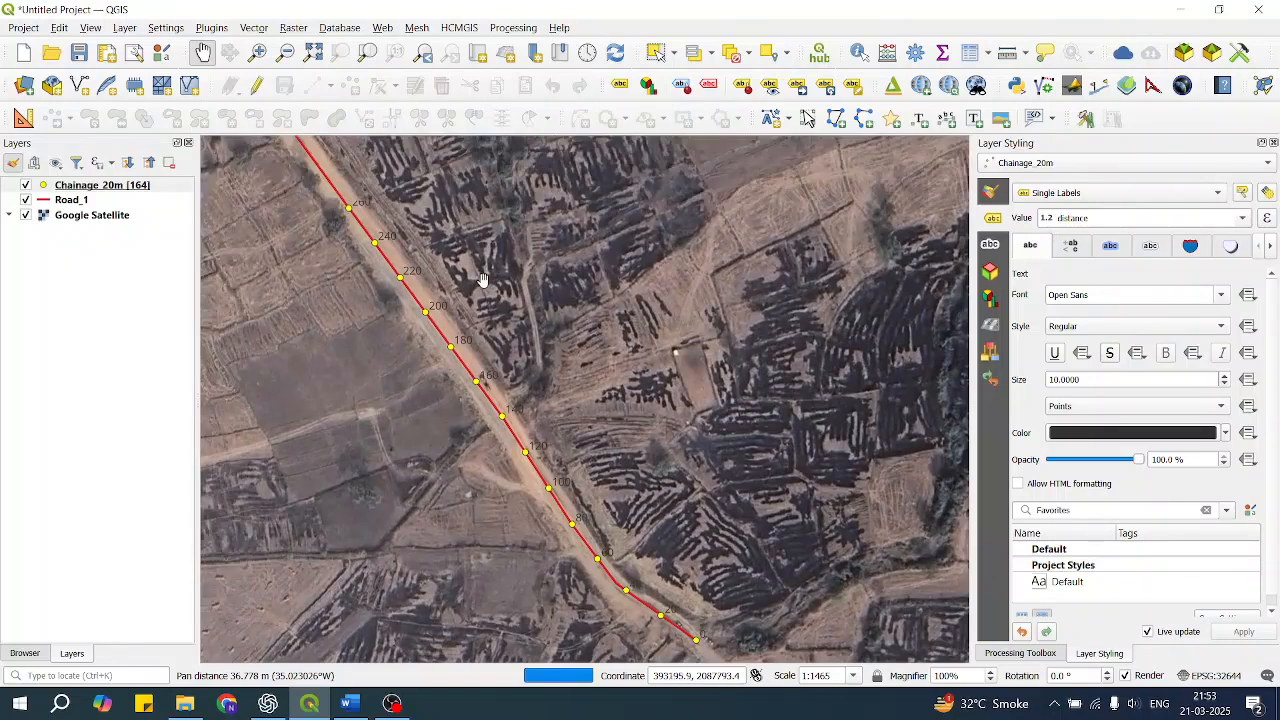
click(25, 215)
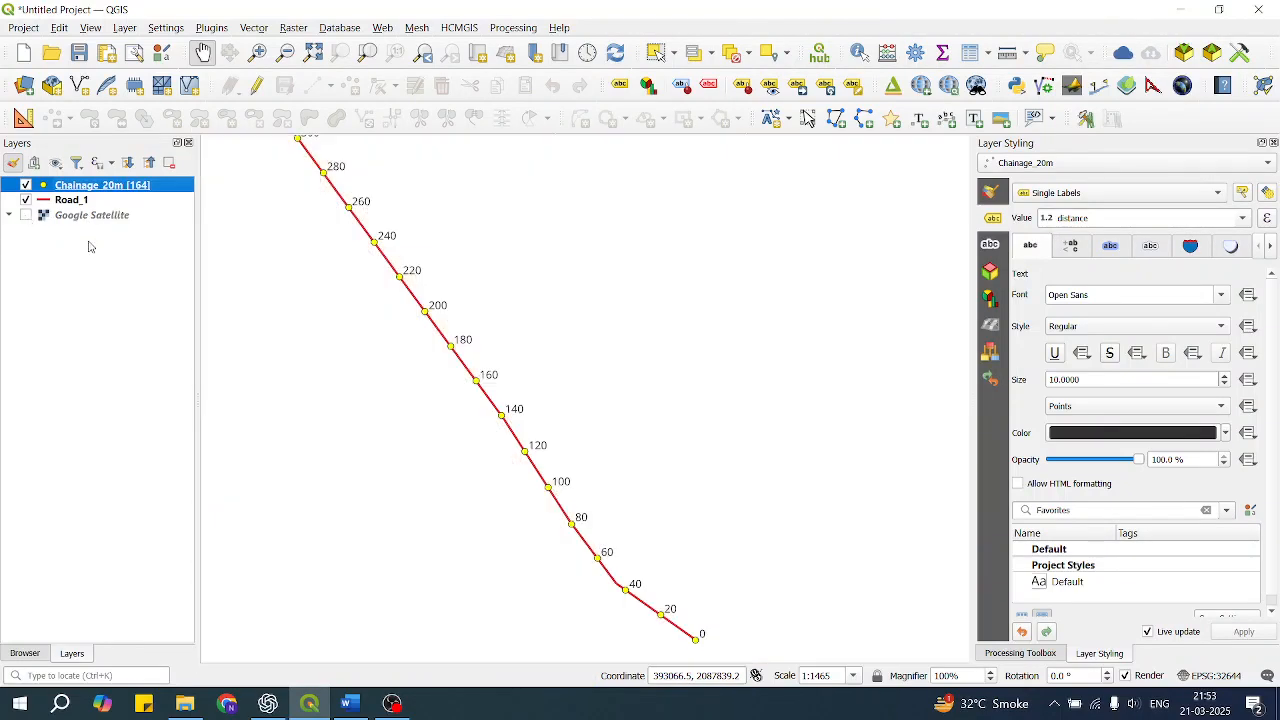
drag(655, 399, 554, 245)
scroll(507, 438, up, 2)
scroll(507, 438, down, 3)
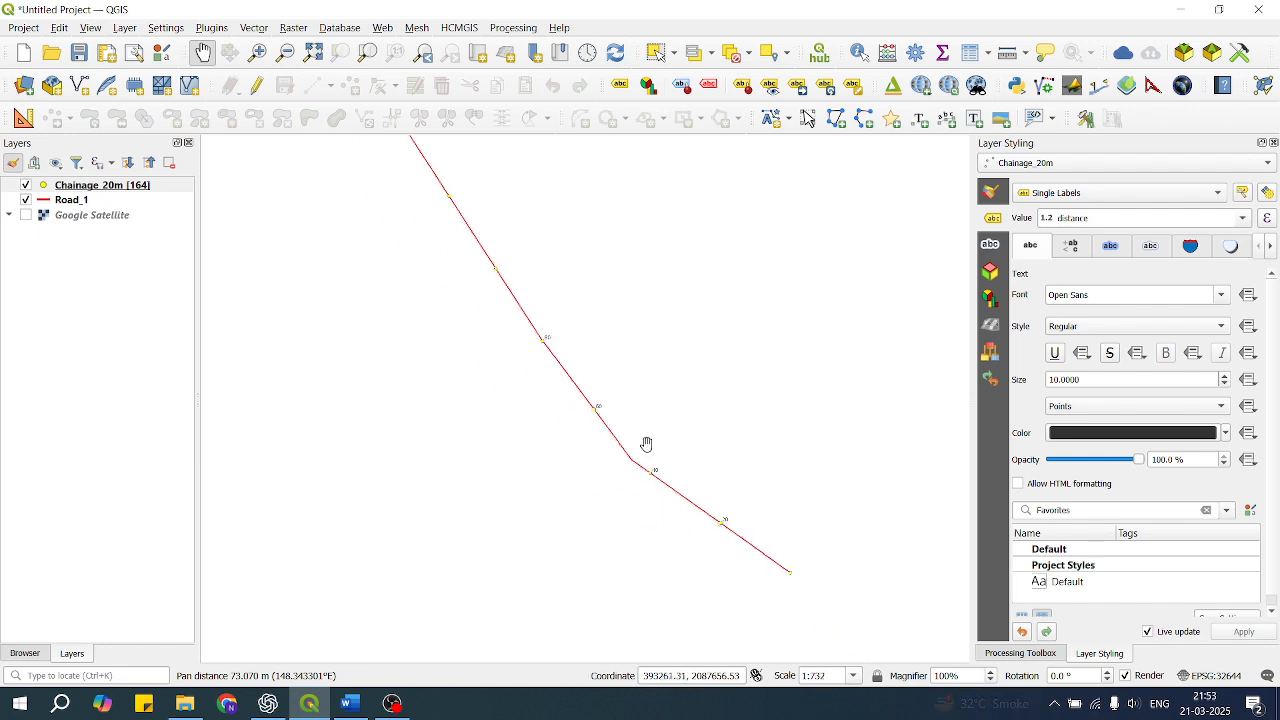
drag(666, 442, 689, 476)
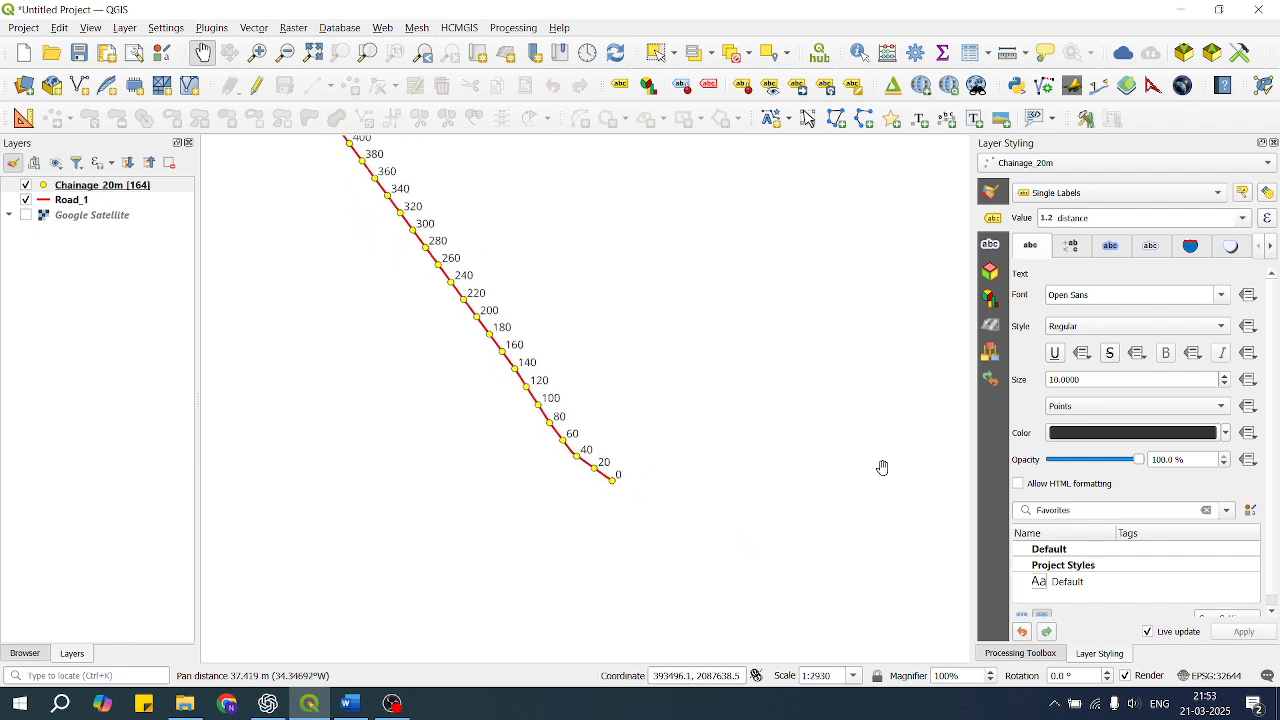
scroll(586, 466, up, 1)
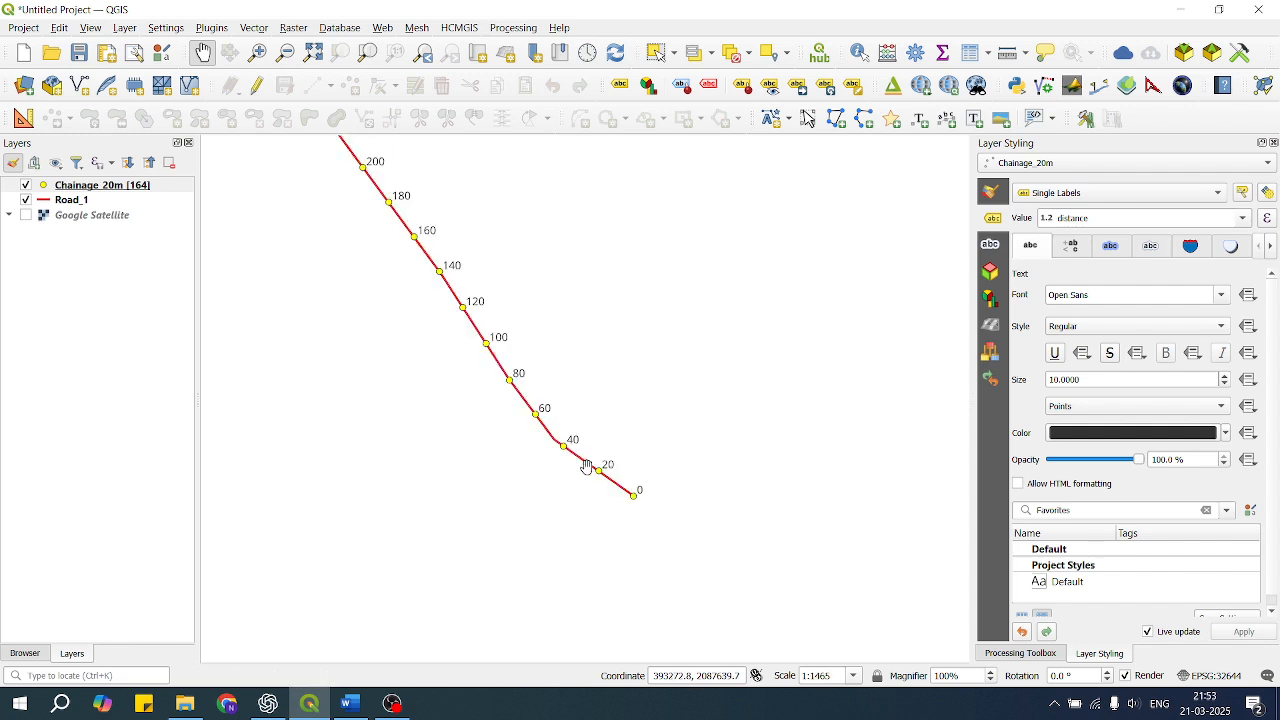
scroll(597, 440, down, 1)
scroll(597, 440, up, 1)
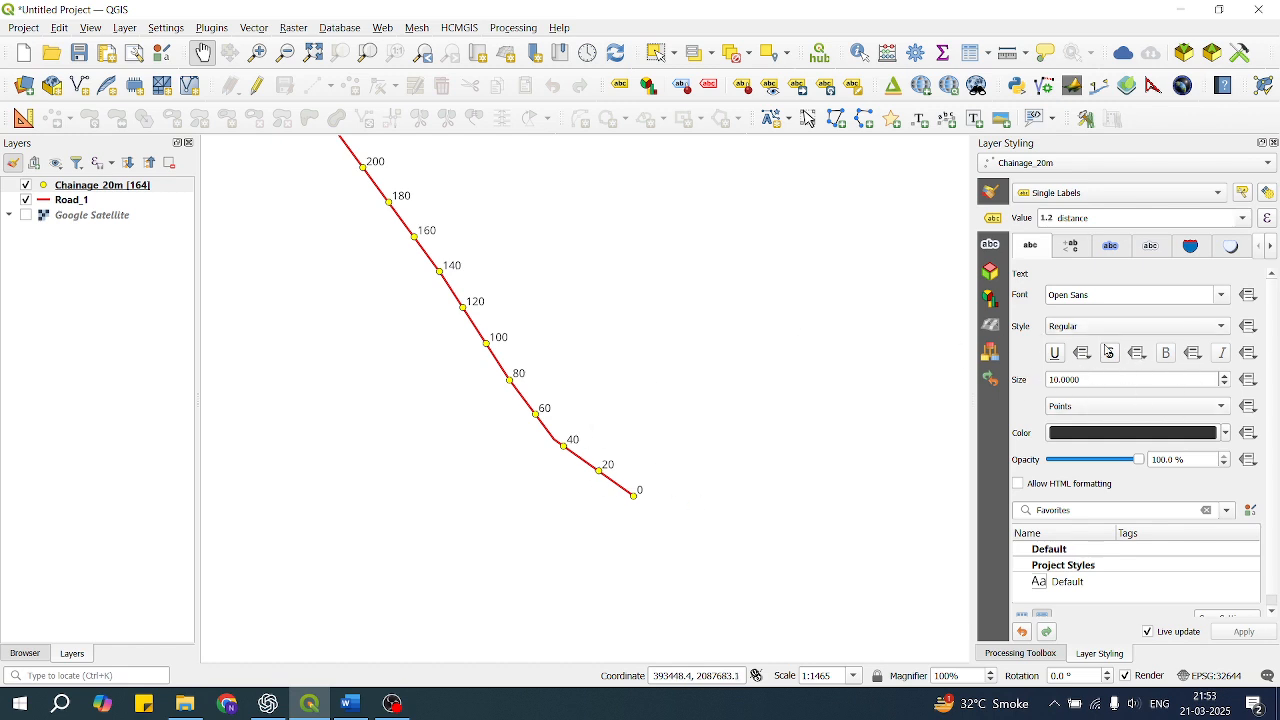
Set the text size of the Chainage_20m labels to 12 points
click(1226, 375)
click(1226, 375)
drag(759, 351, 723, 371)
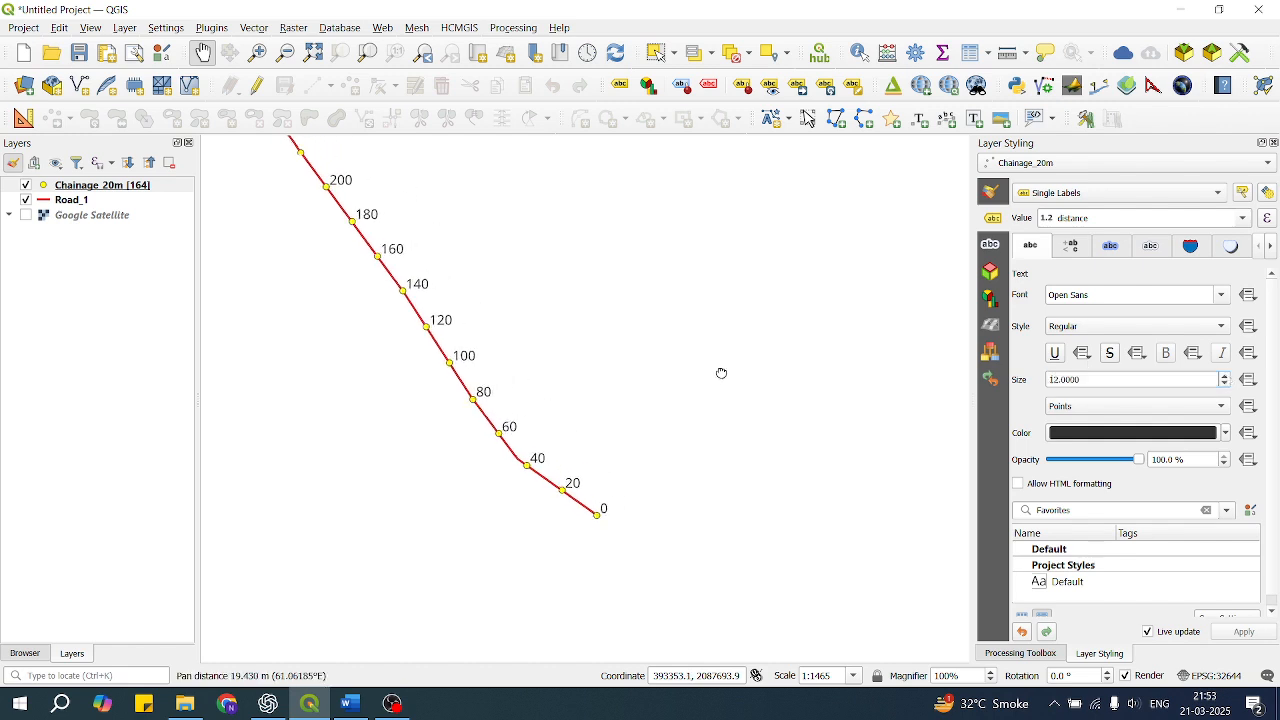
Format the chainage labels as numbers with 2 decimal places and a plus sign
click(1071, 246)
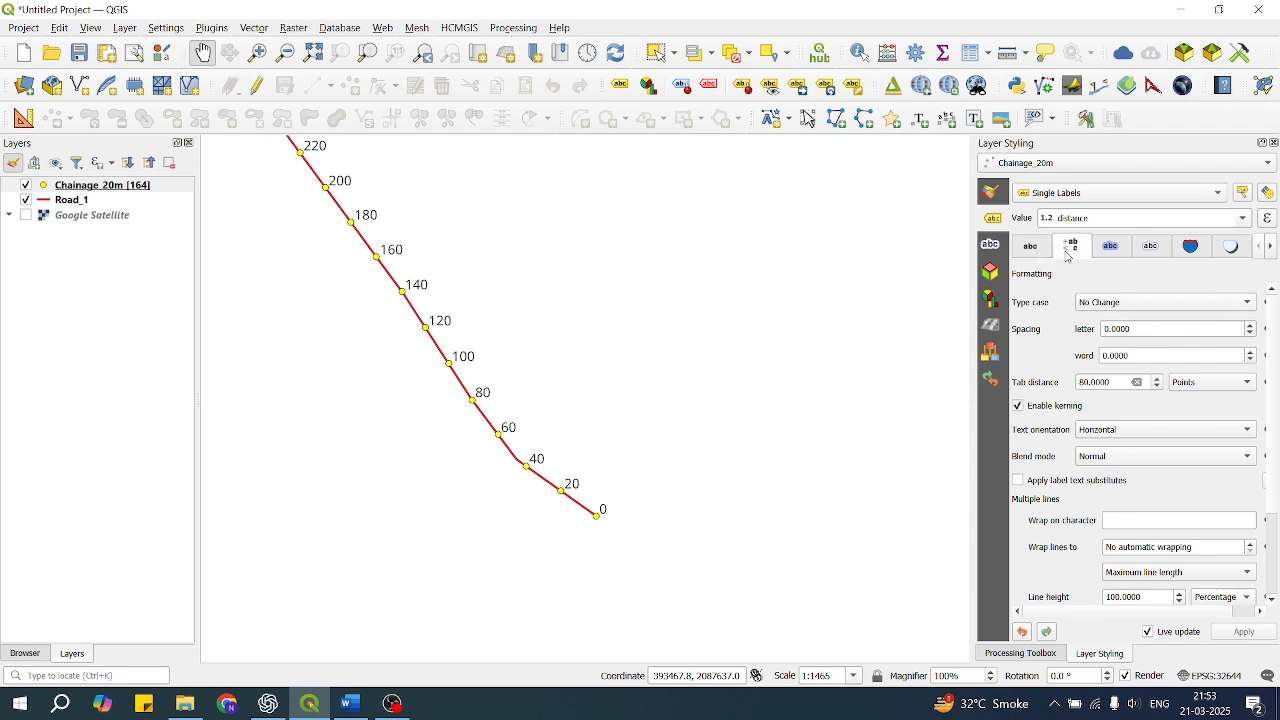
scroll(1251, 402, down, 3)
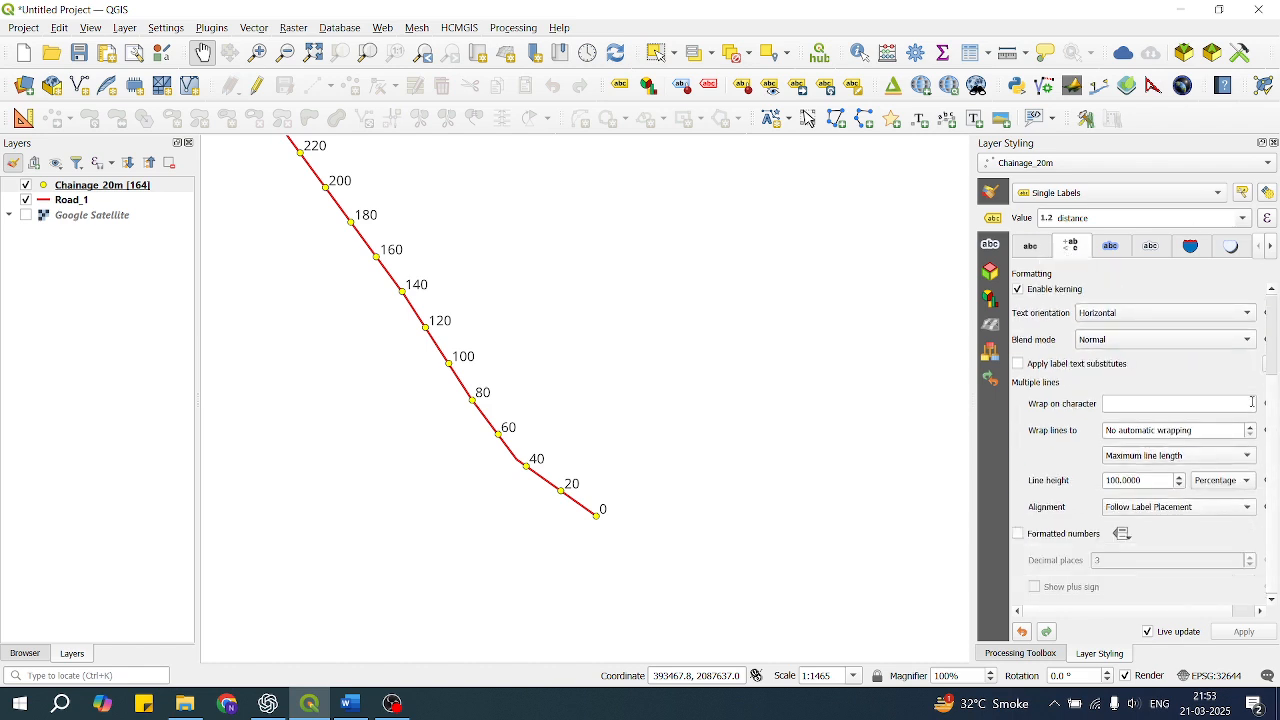
click(1056, 535)
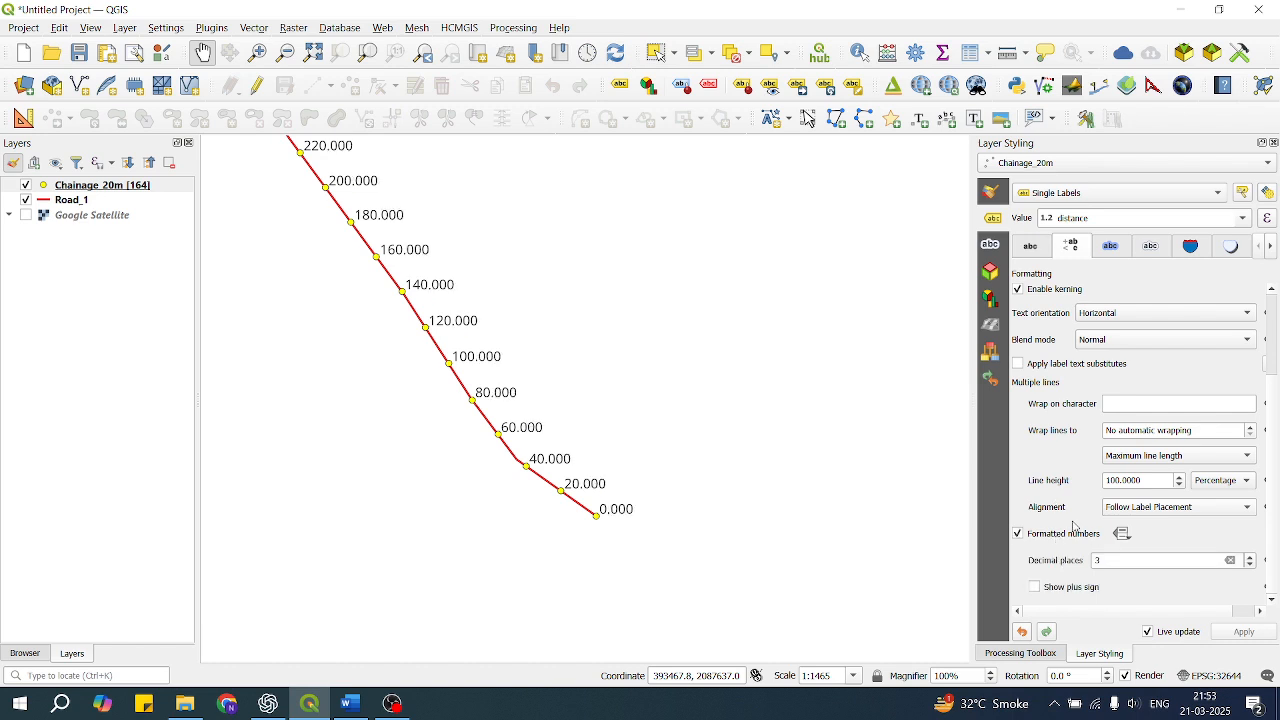
text(2)
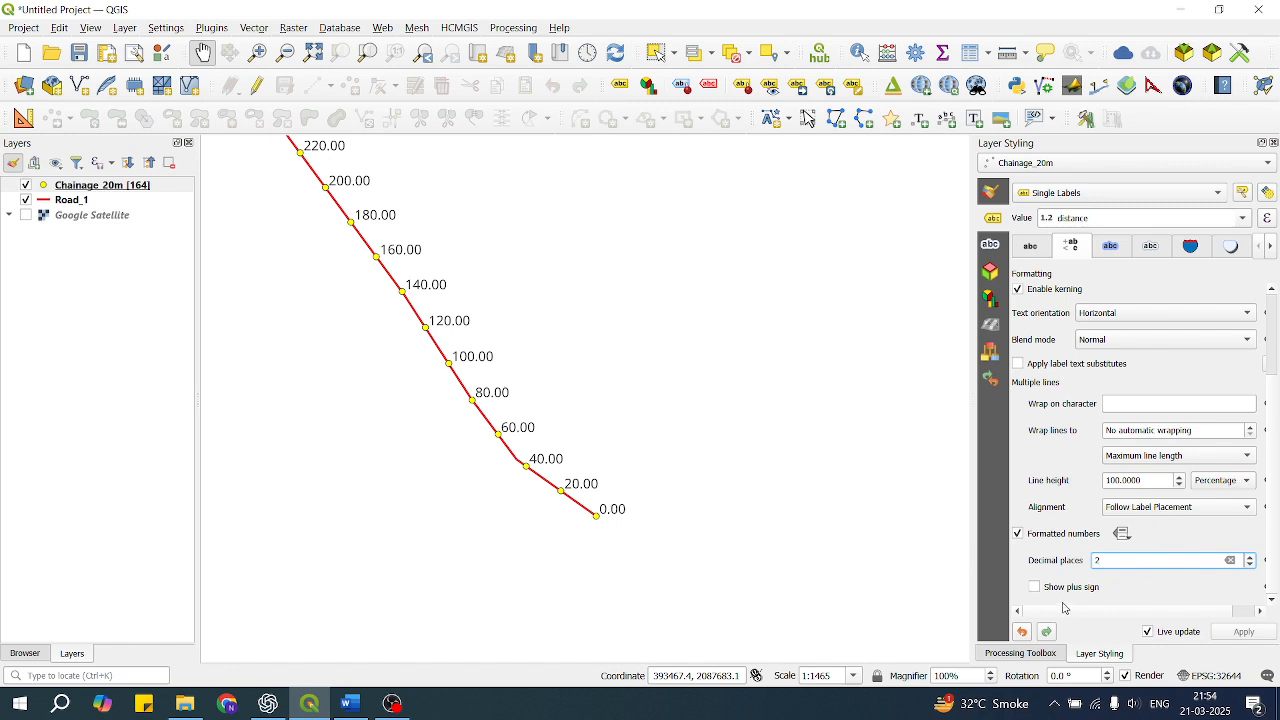
click(1034, 588)
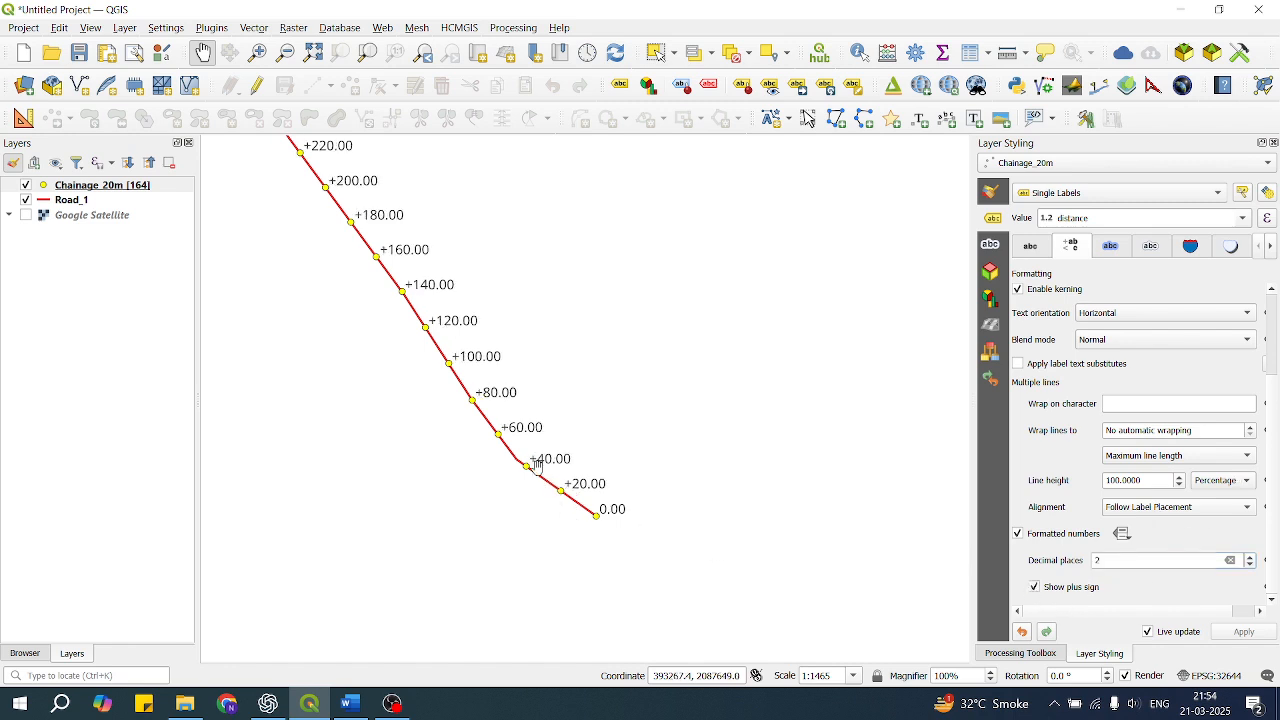
drag(598, 517, 620, 551)
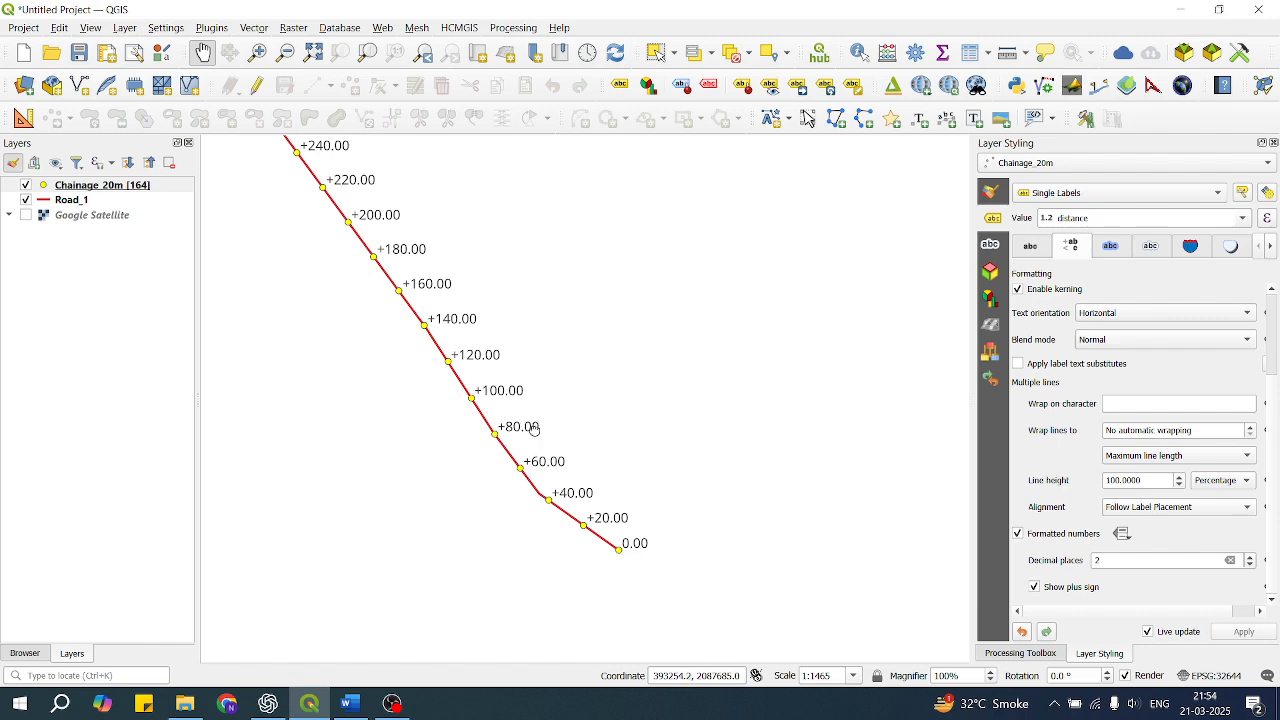
Examine the formatted distance labels along the road up to its northern end
scroll(536, 415, down, 1)
scroll(586, 422, down, 2)
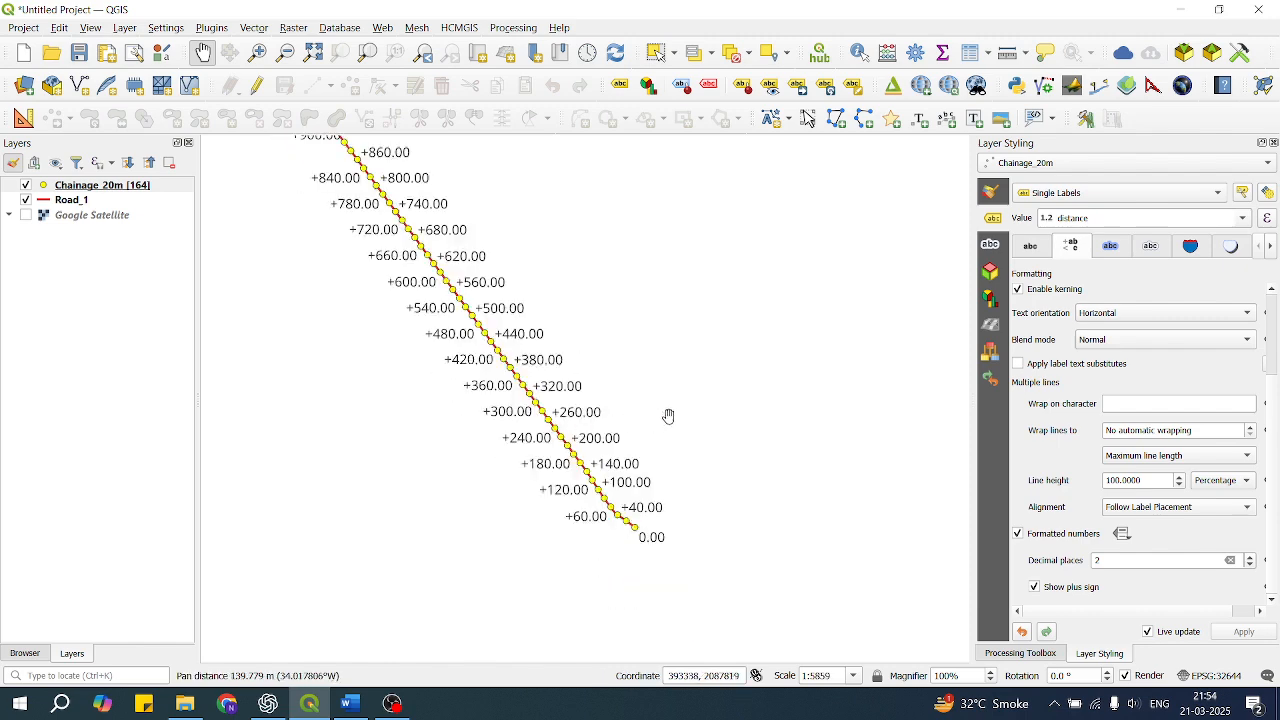
scroll(565, 410, down, 2)
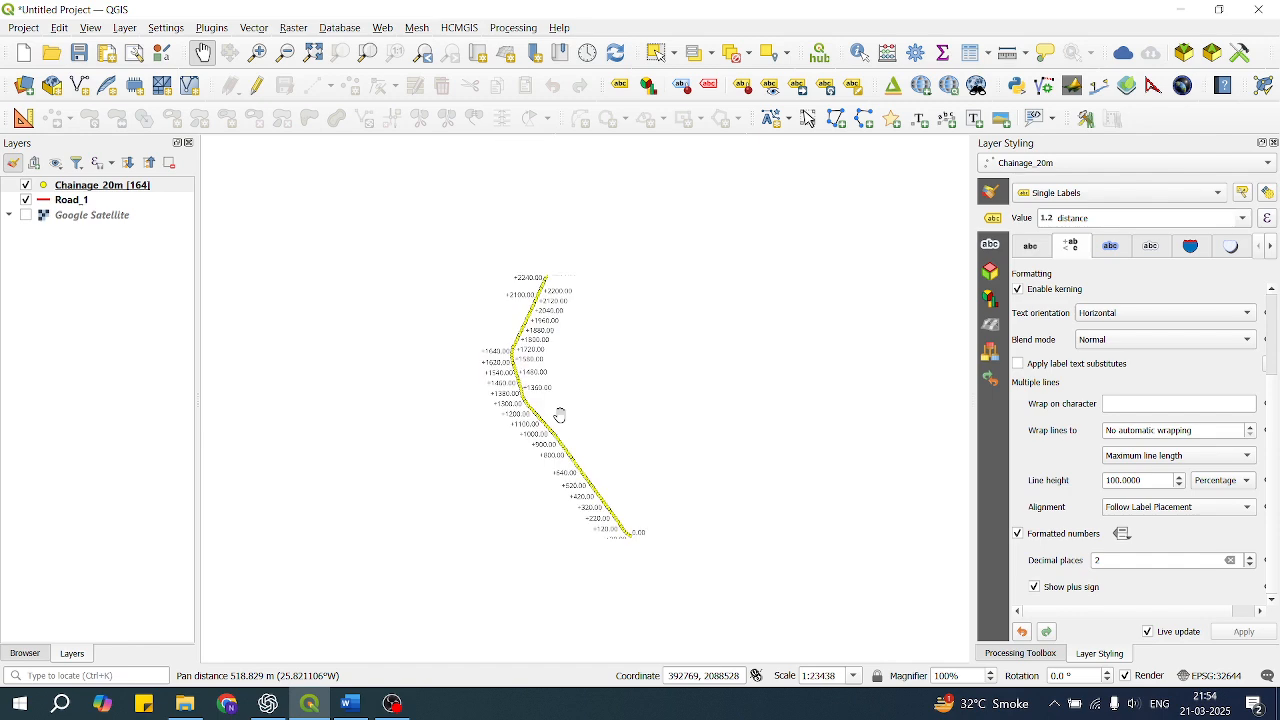
scroll(580, 300, up, 3)
scroll(547, 248, up, 3)
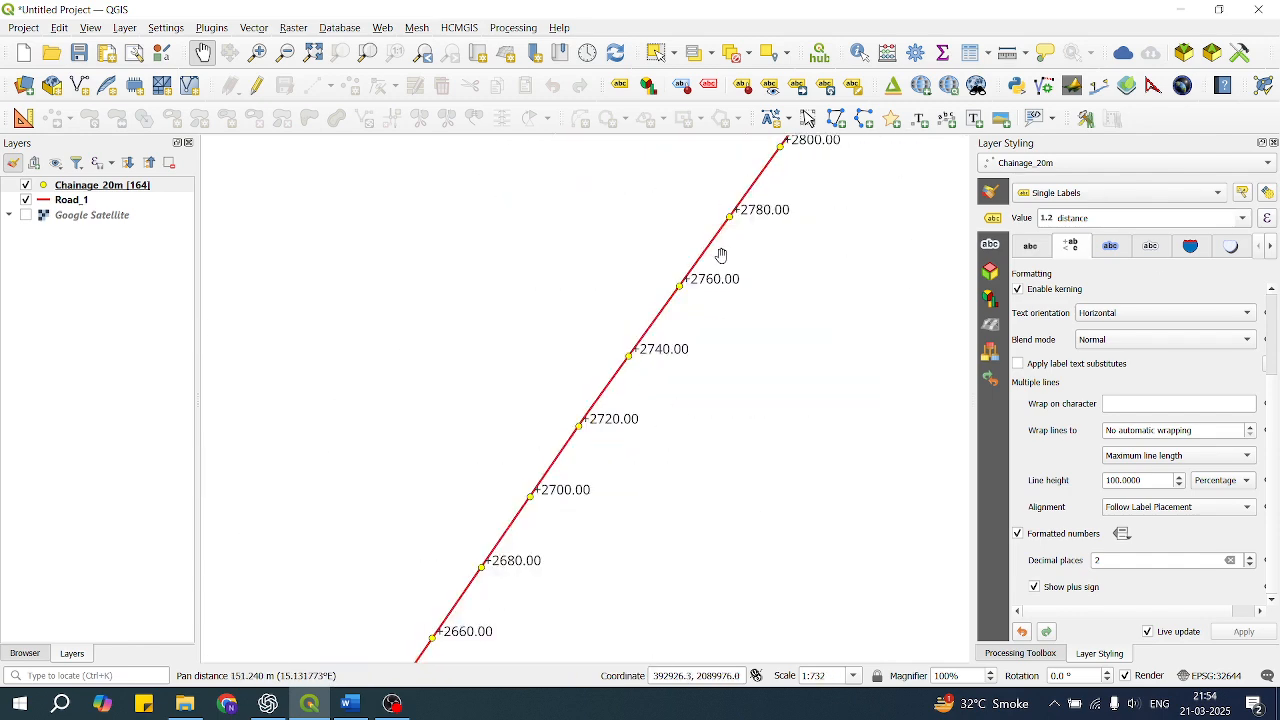
drag(721, 256, 611, 464)
scroll(655, 427, down, 1)
drag(819, 273, 598, 559)
drag(781, 301, 636, 523)
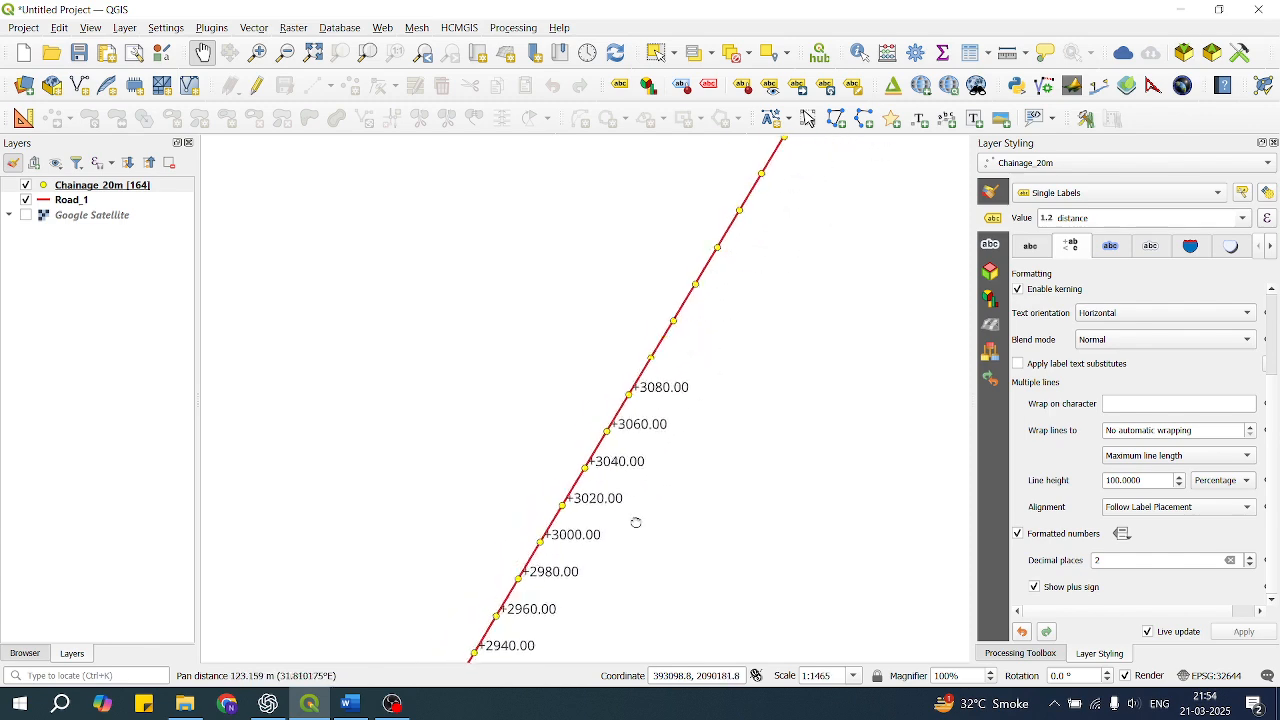
drag(794, 218, 603, 497)
drag(728, 278, 652, 272)
scroll(632, 423, down, 2)
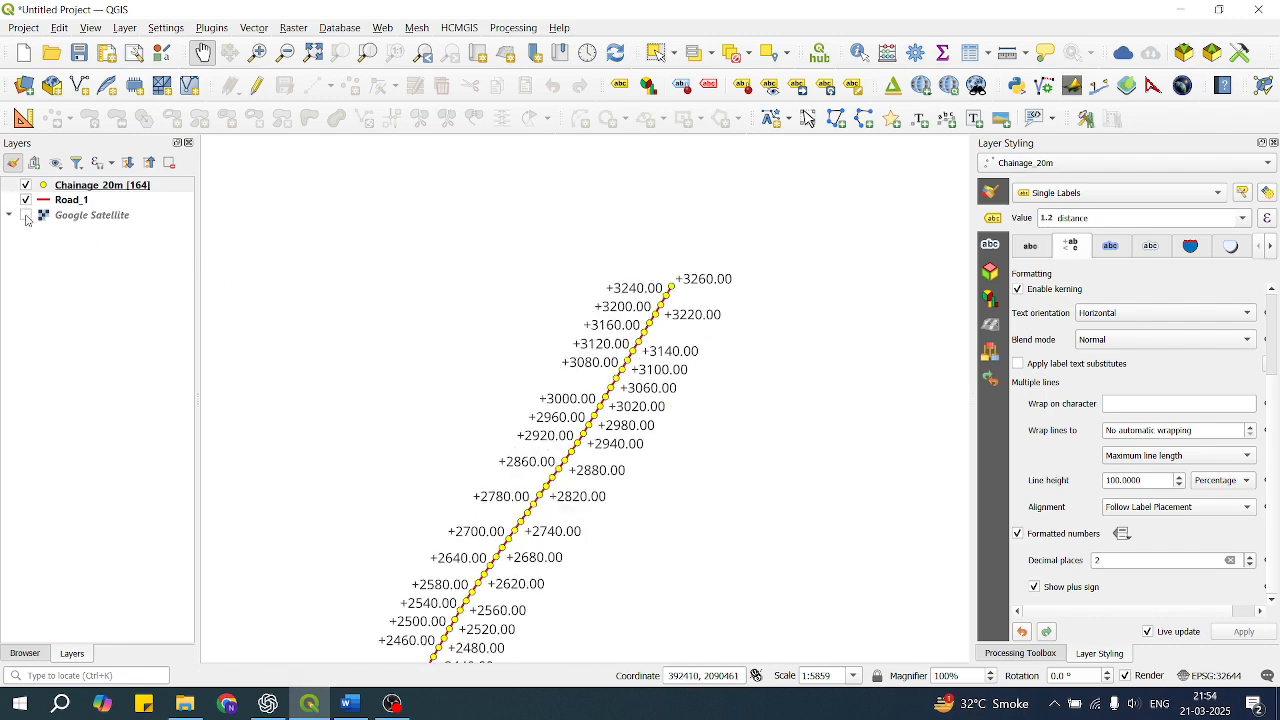
Show the Google Satellite layer again and set the Chainage_20m label text color to white
click(26, 215)
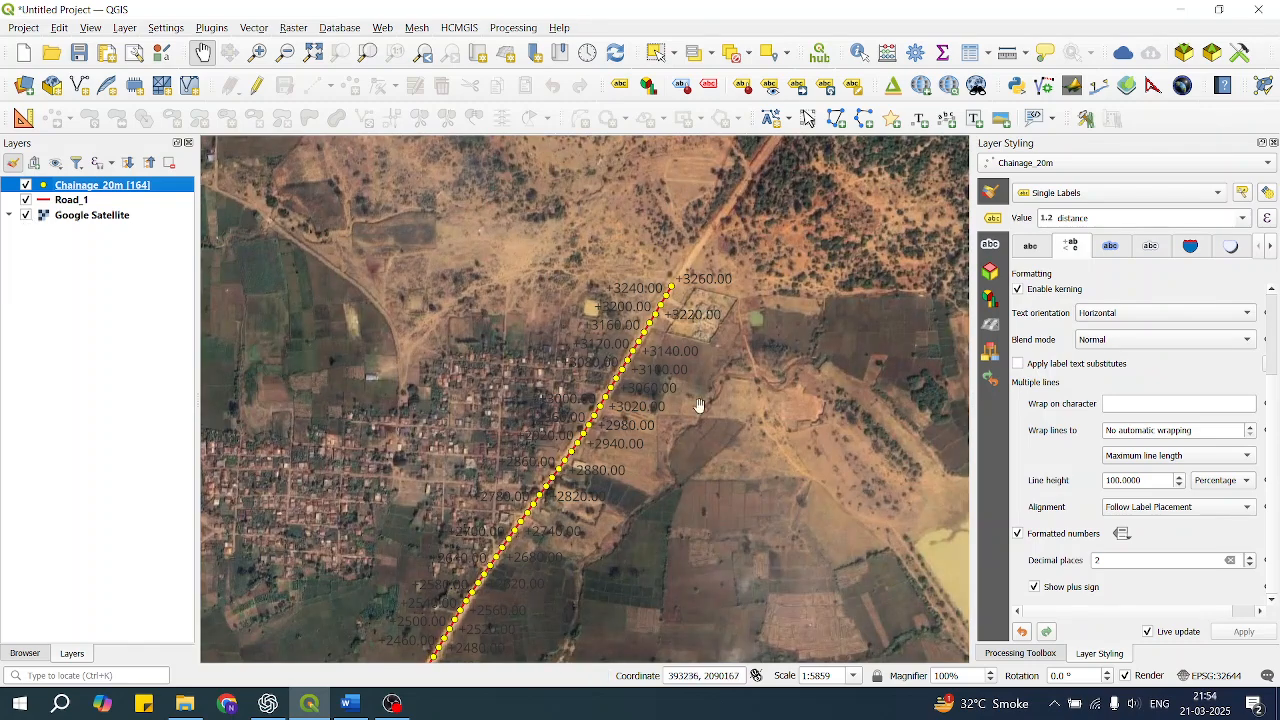
click(1031, 246)
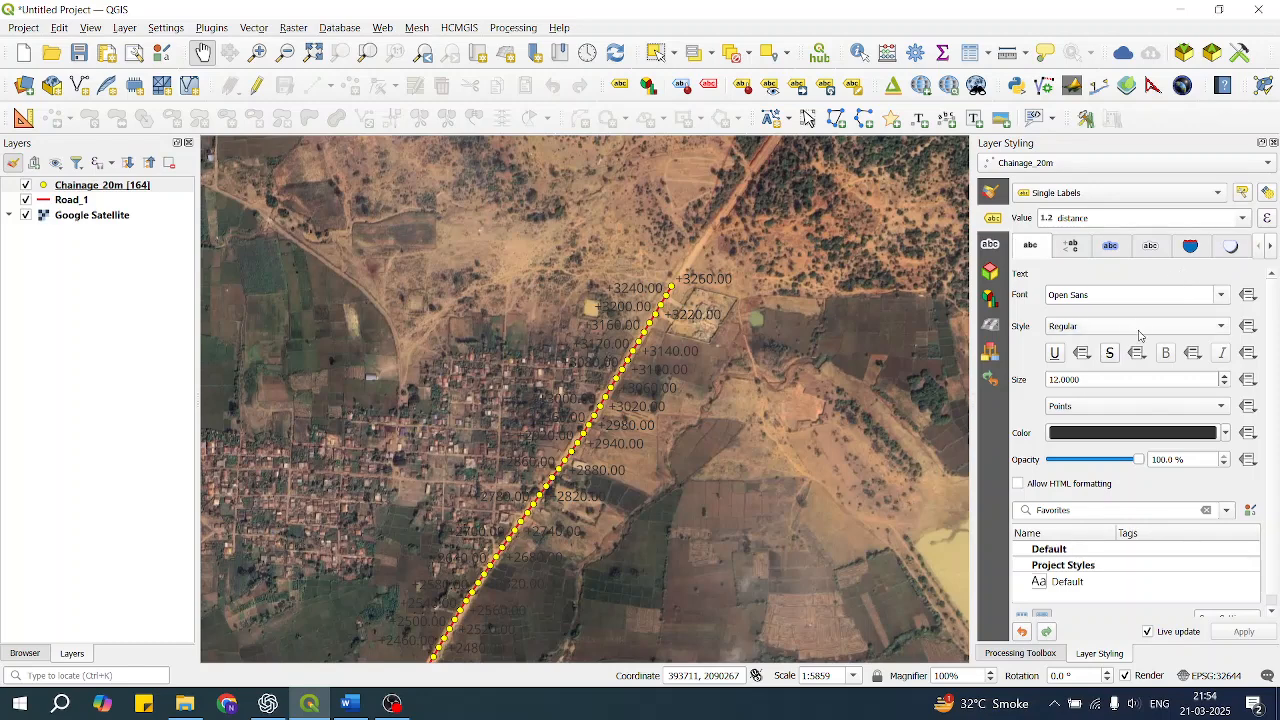
click(1226, 433)
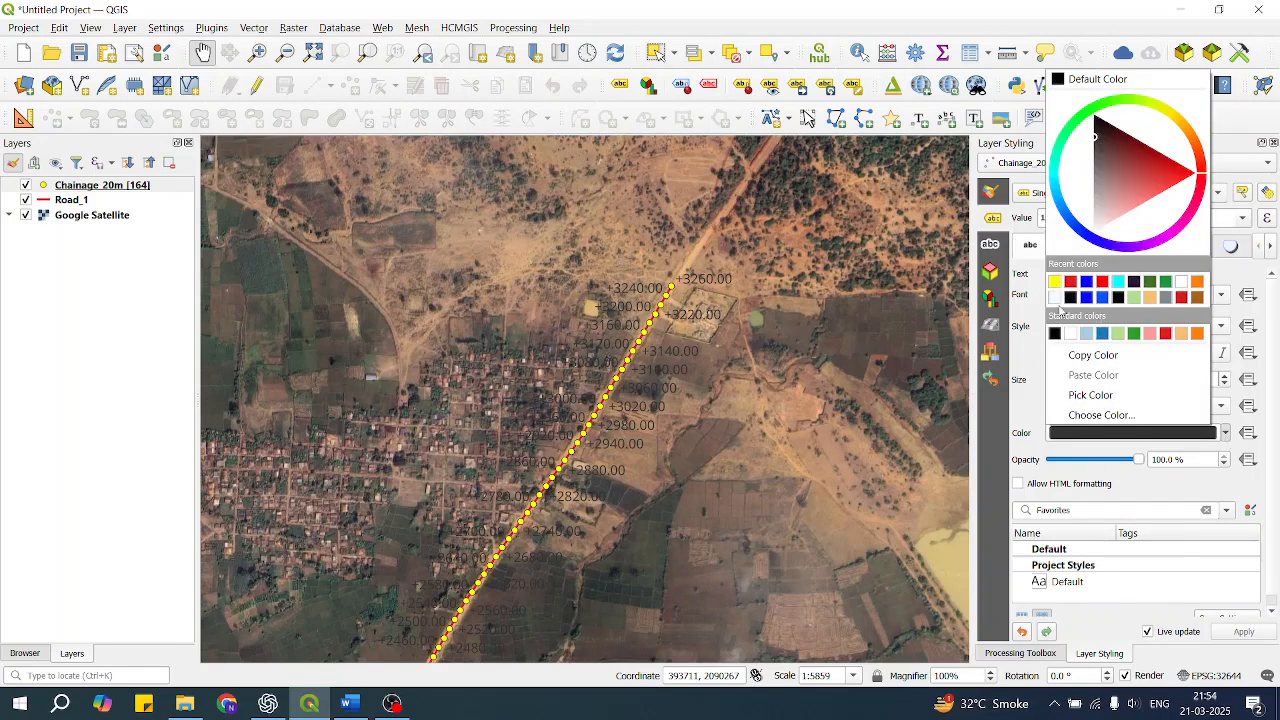
click(1071, 335)
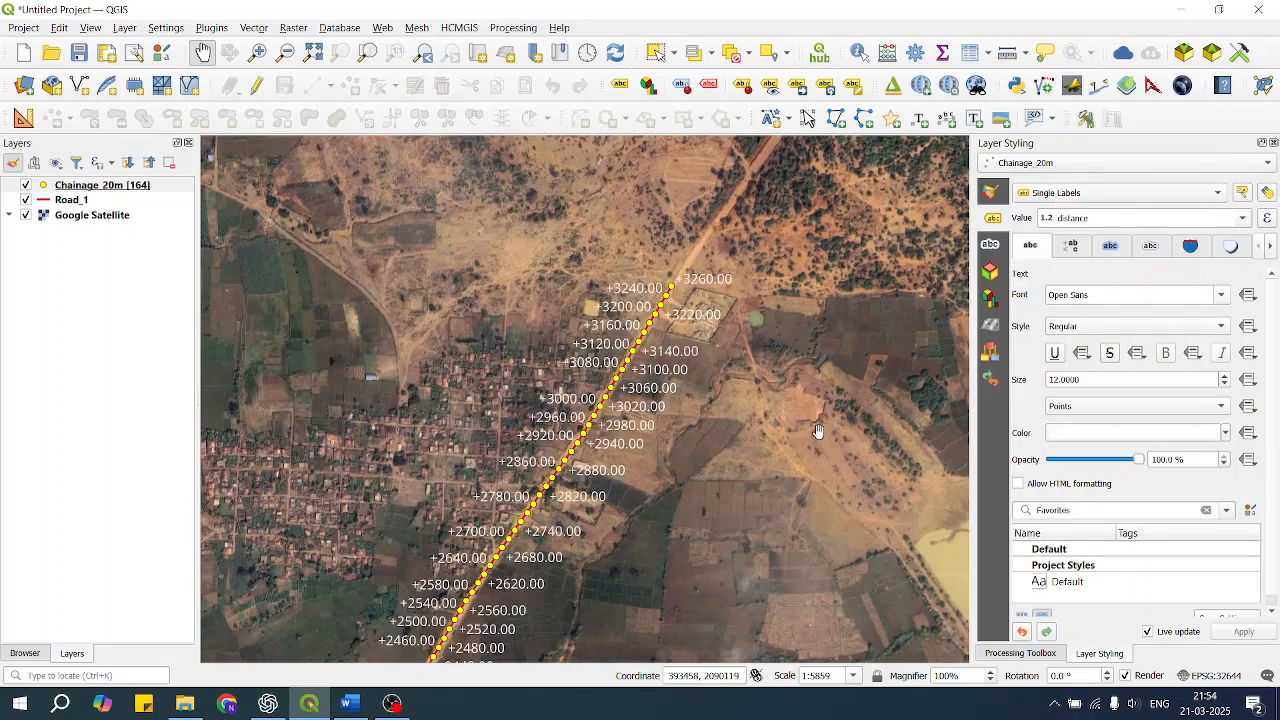
Examine the white distance labels over the satellite imagery from the road's northern end southward
drag(745, 457, 844, 218)
drag(626, 464, 763, 271)
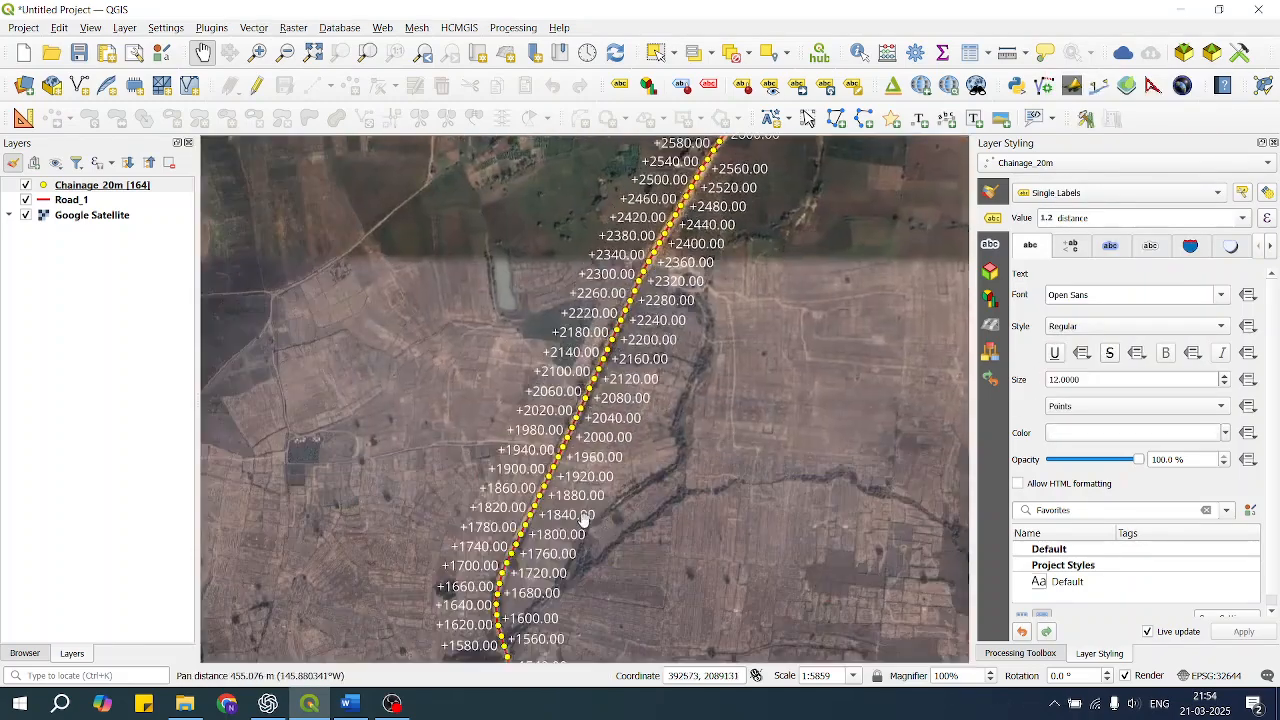
scroll(531, 563, up, 1)
drag(531, 563, 540, 192)
scroll(545, 228, up, 1)
drag(622, 505, 564, 194)
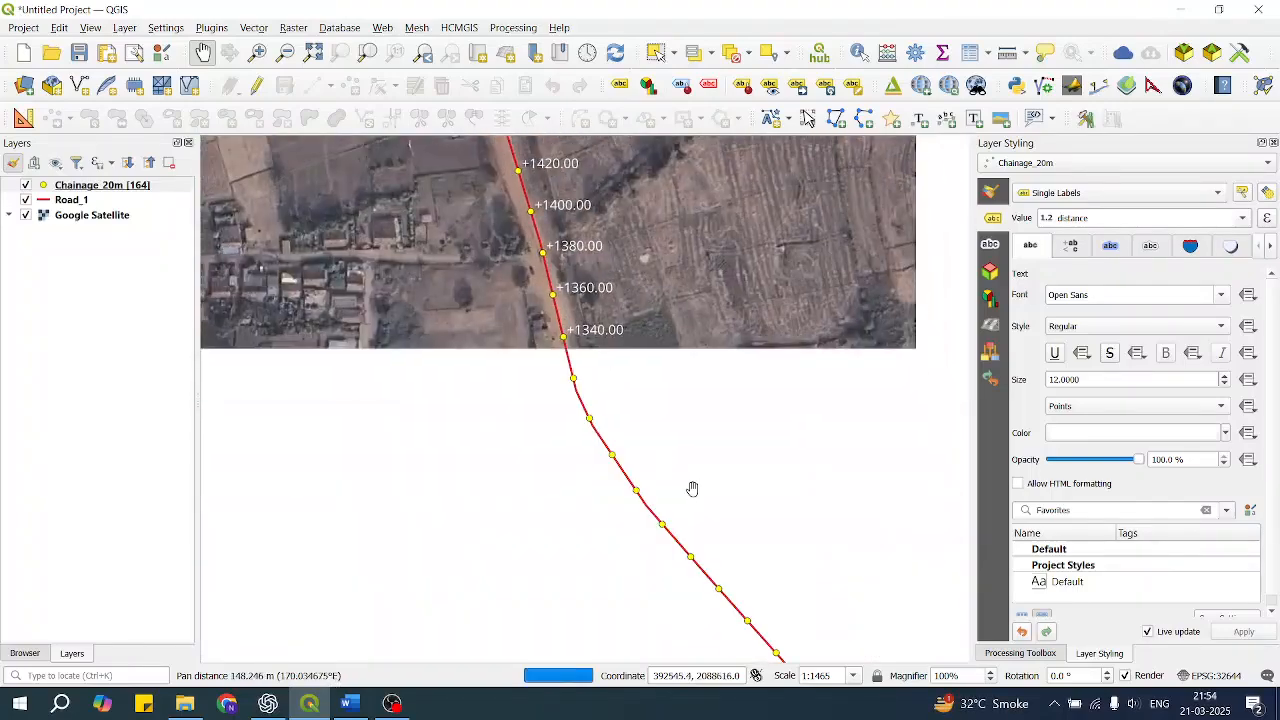
drag(691, 488, 613, 220)
drag(793, 434, 637, 369)
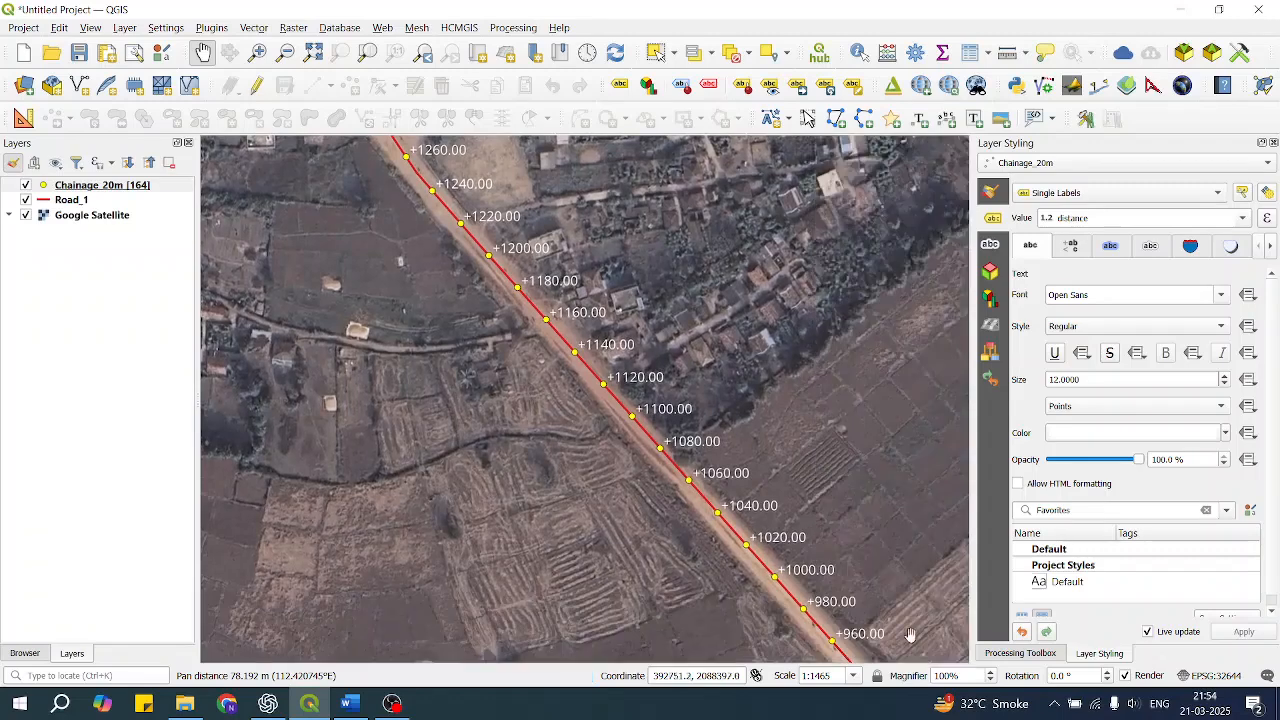
Bring up the Processing Toolbox and inspect the gap between the last chainage point and the road's northern end
click(1020, 653)
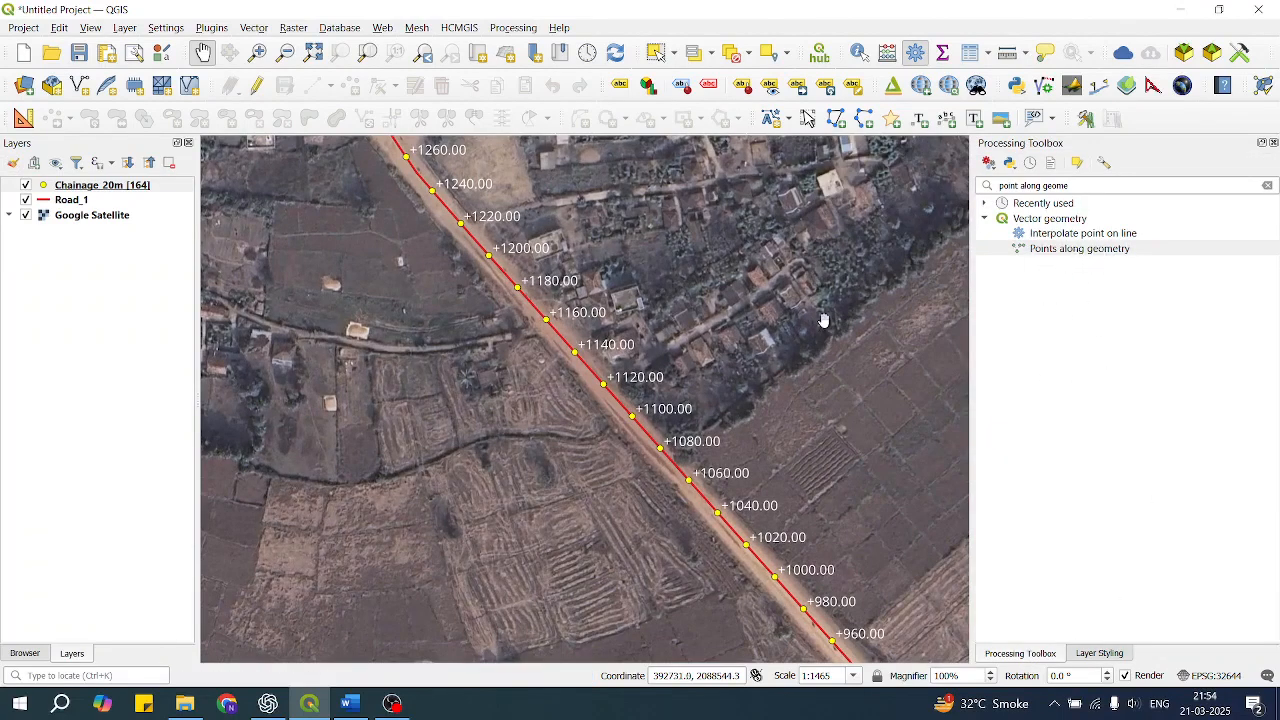
scroll(620, 365, down, 3)
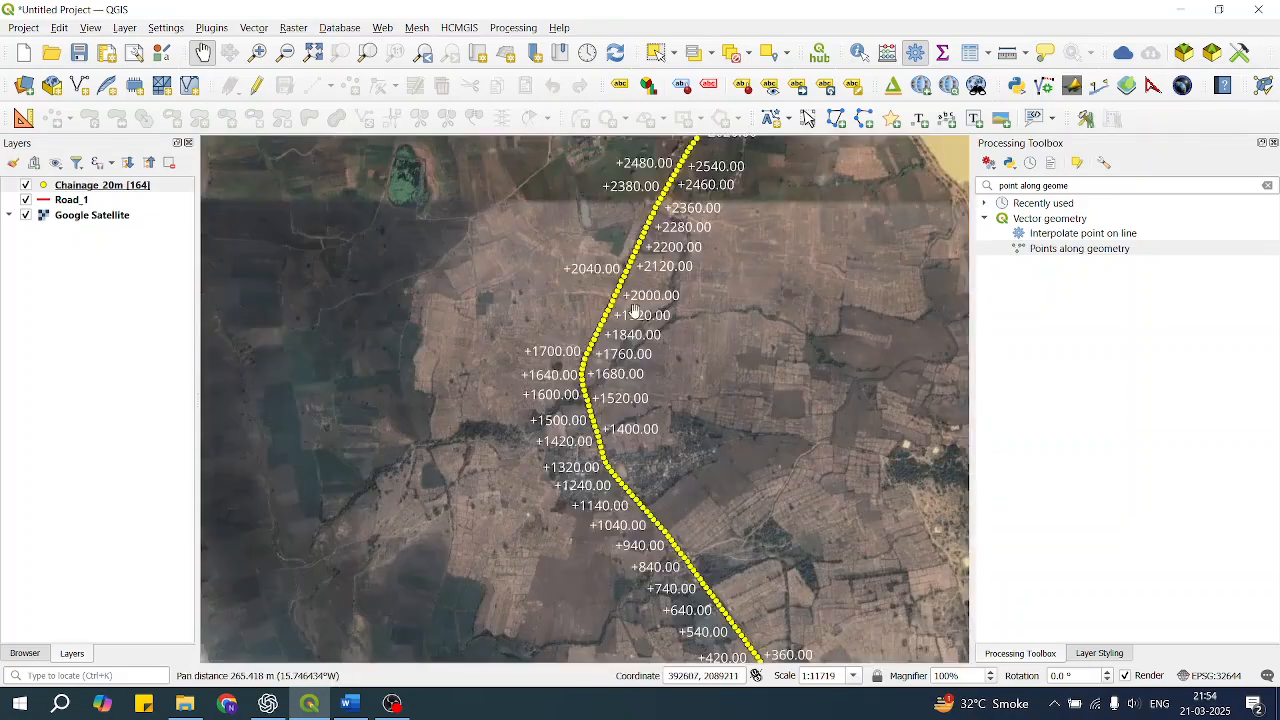
drag(634, 309, 484, 529)
drag(611, 340, 487, 553)
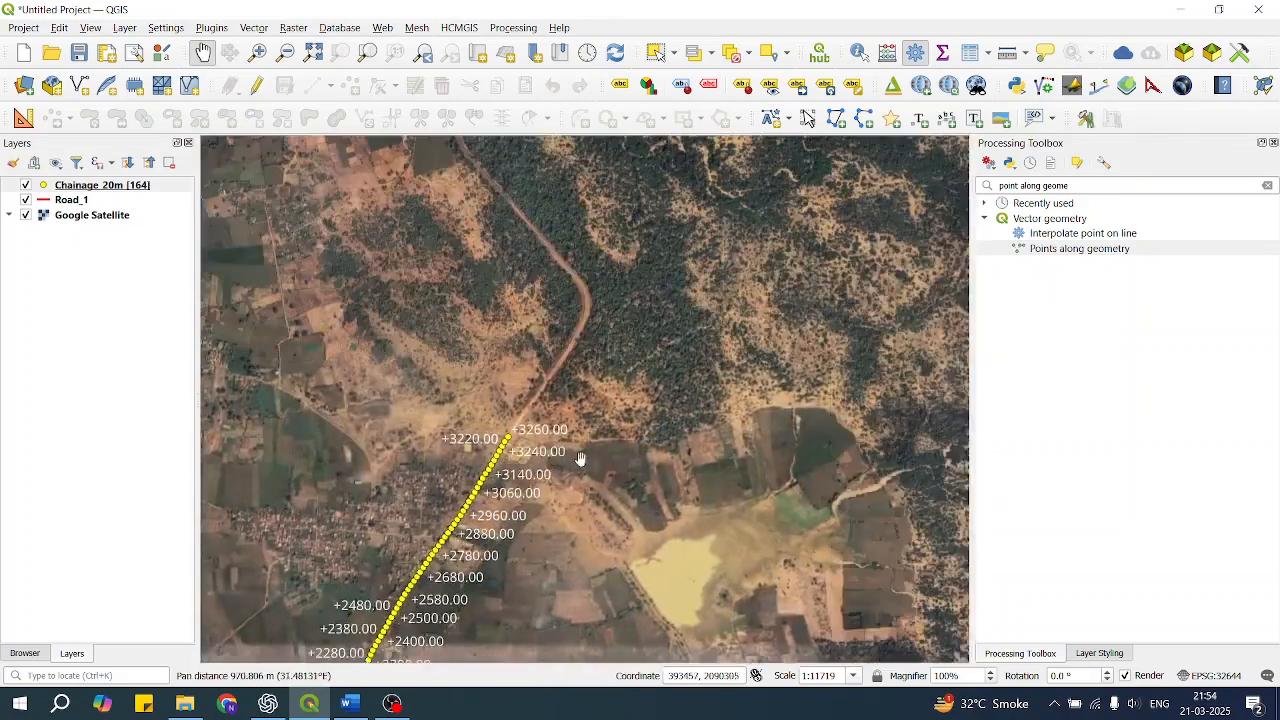
scroll(580, 458, up, 3)
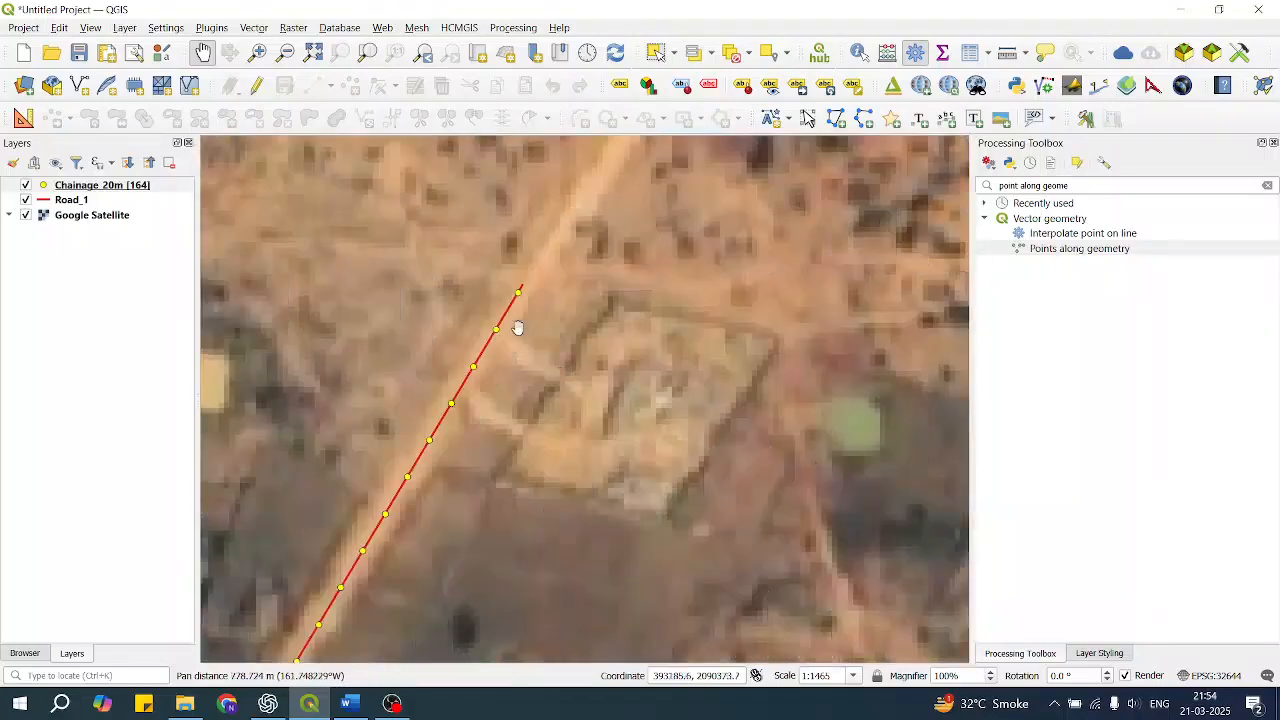
scroll(518, 328, up, 1)
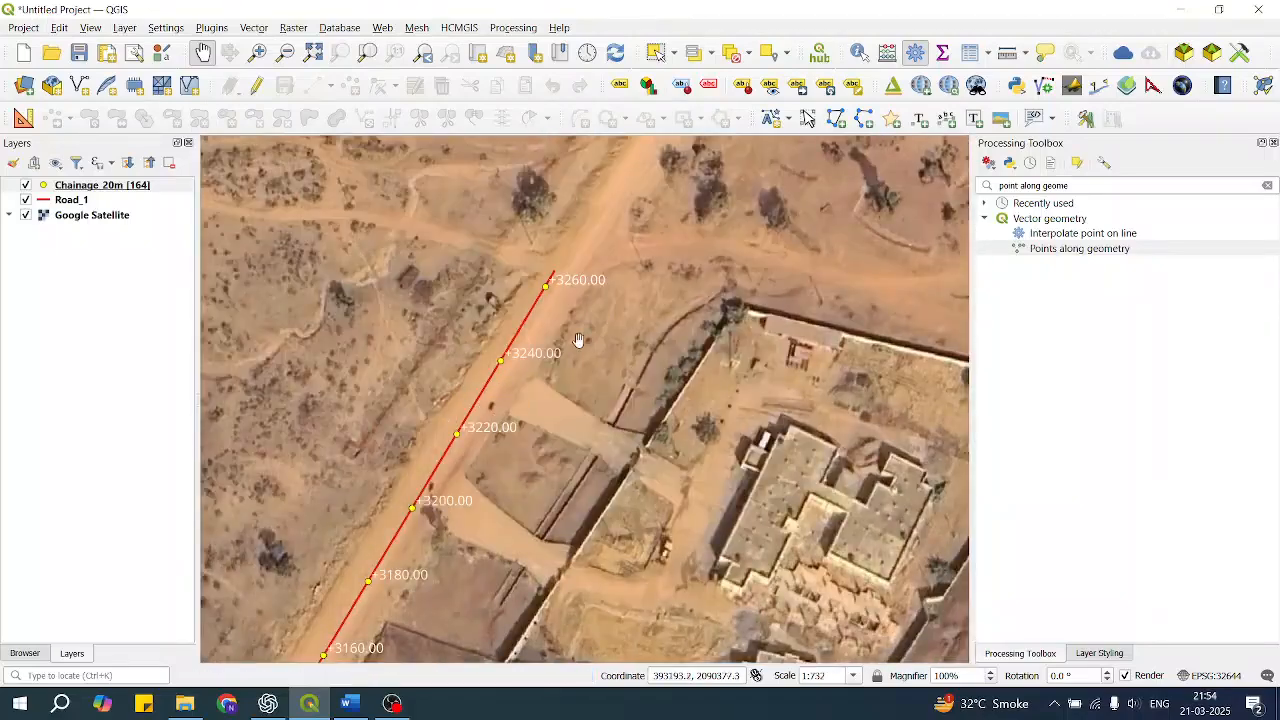
scroll(529, 288, up, 2)
drag(594, 283, 554, 330)
scroll(594, 280, up, 1)
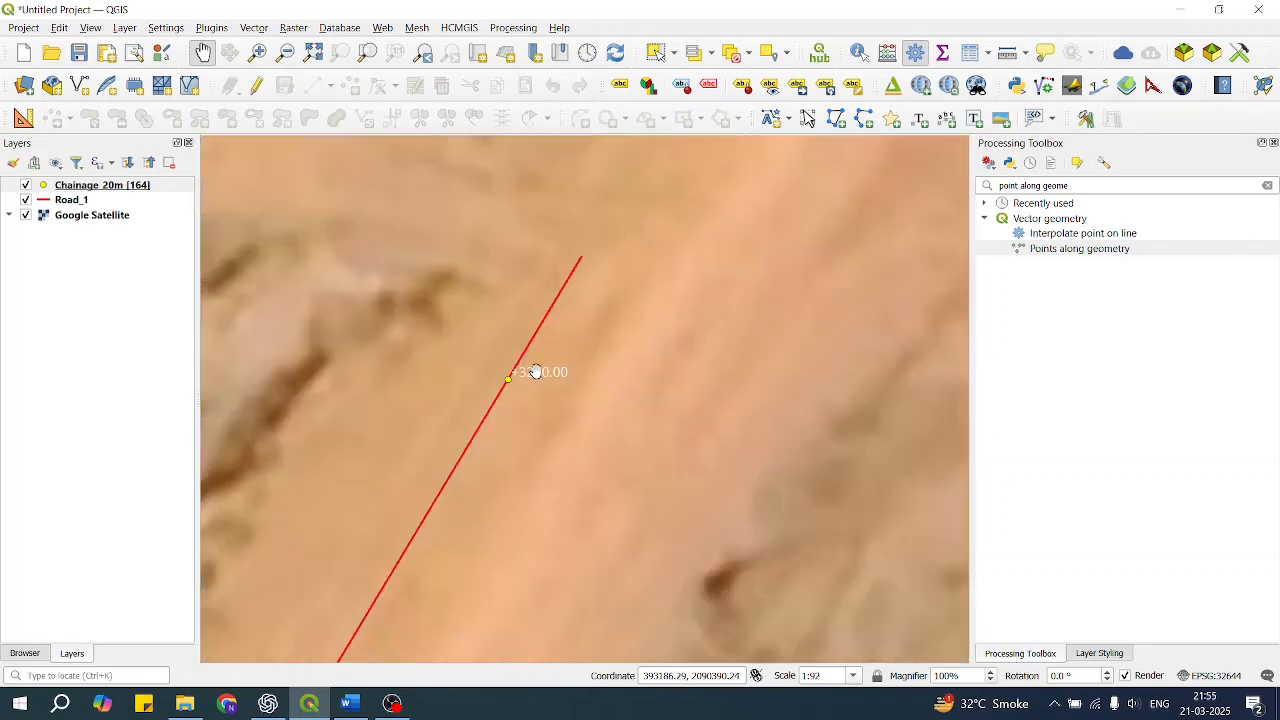
drag(605, 276, 632, 311)
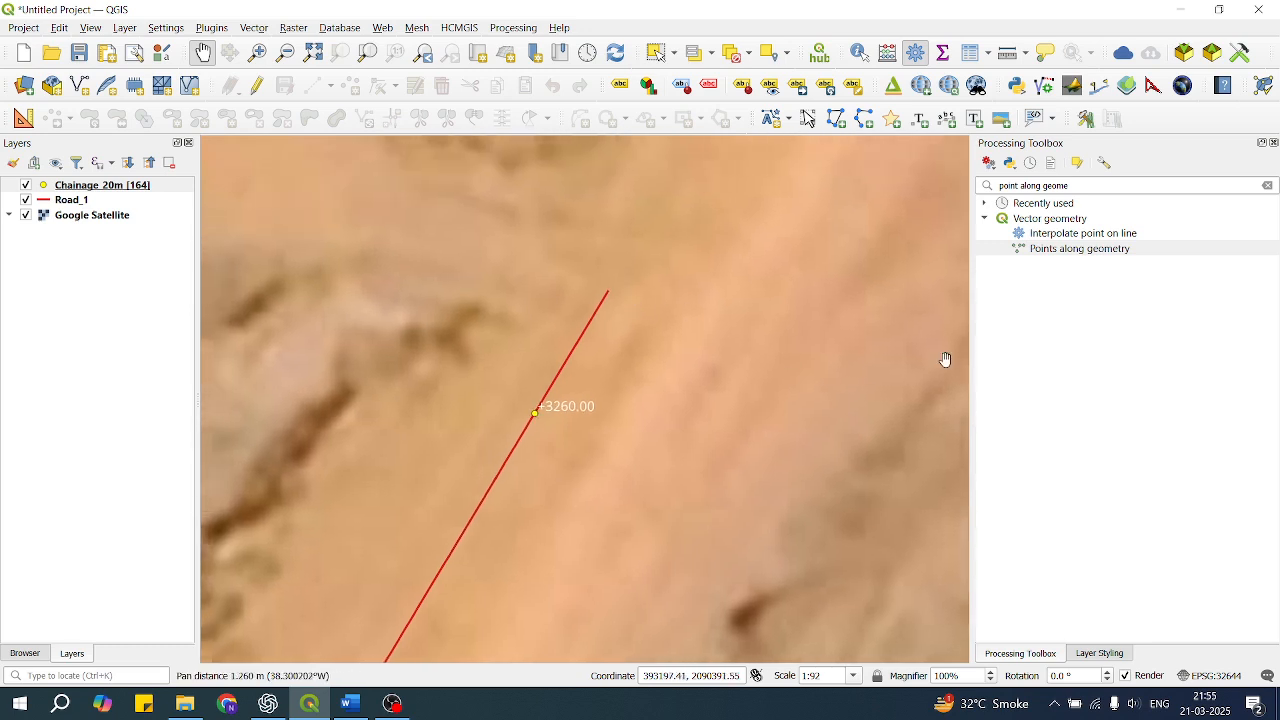
Inspect Road_1's attribute table and its Field Calculator
click(80, 200)
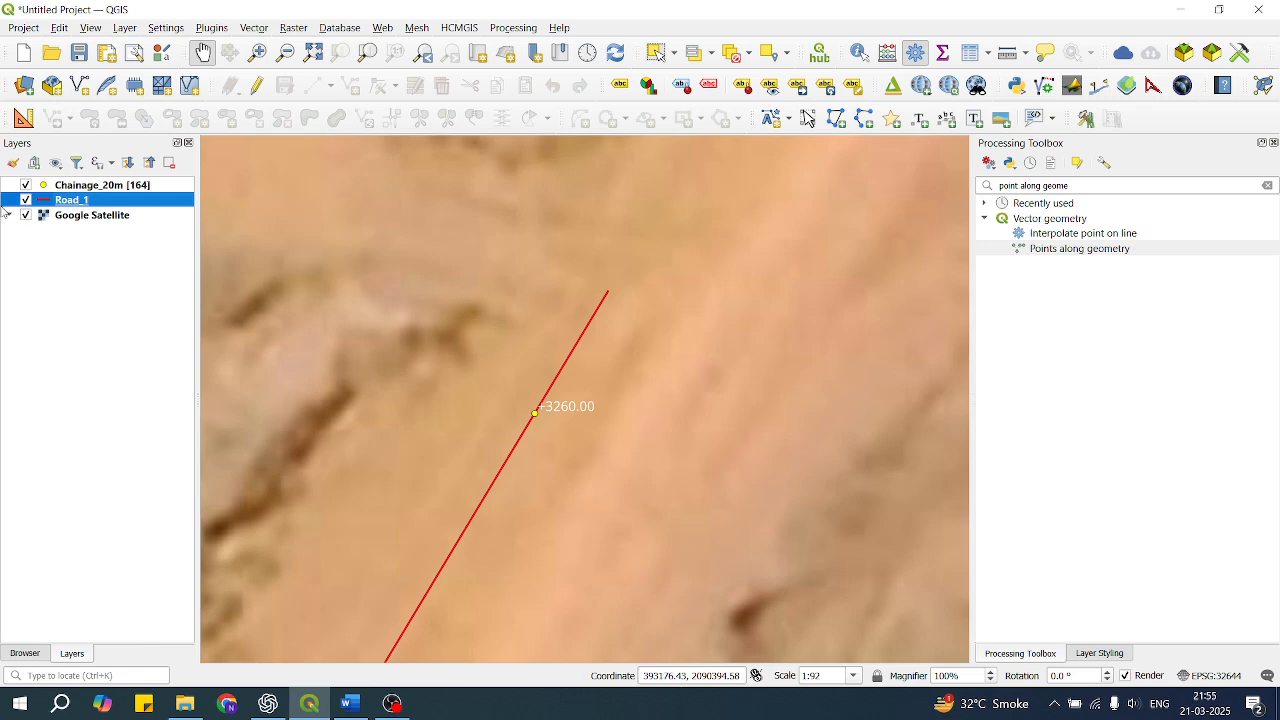
right_click(43, 202)
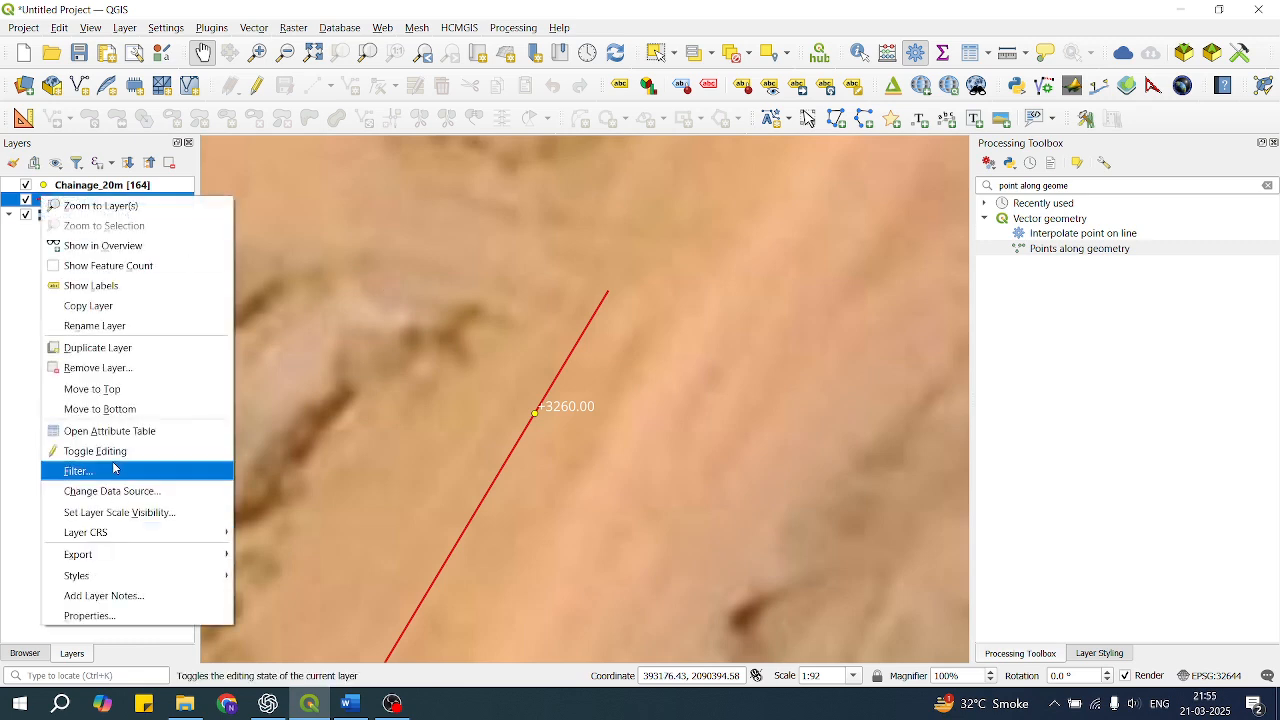
click(128, 437)
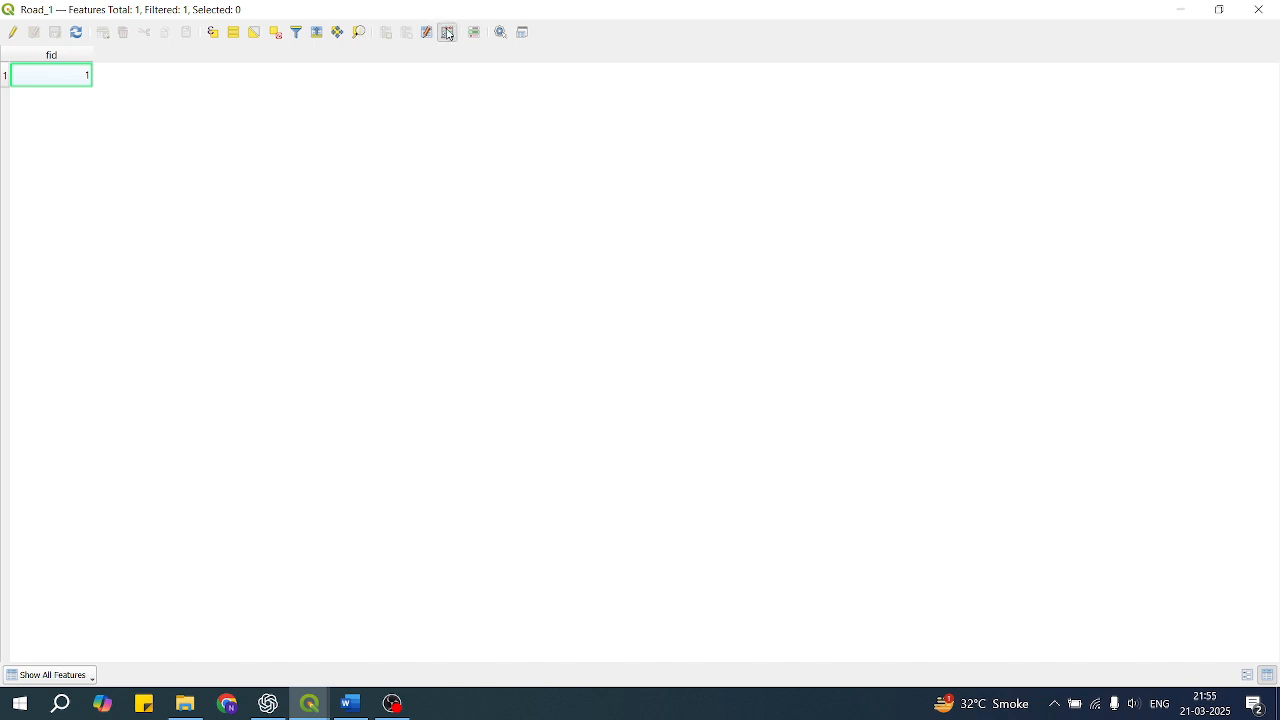
click(446, 33)
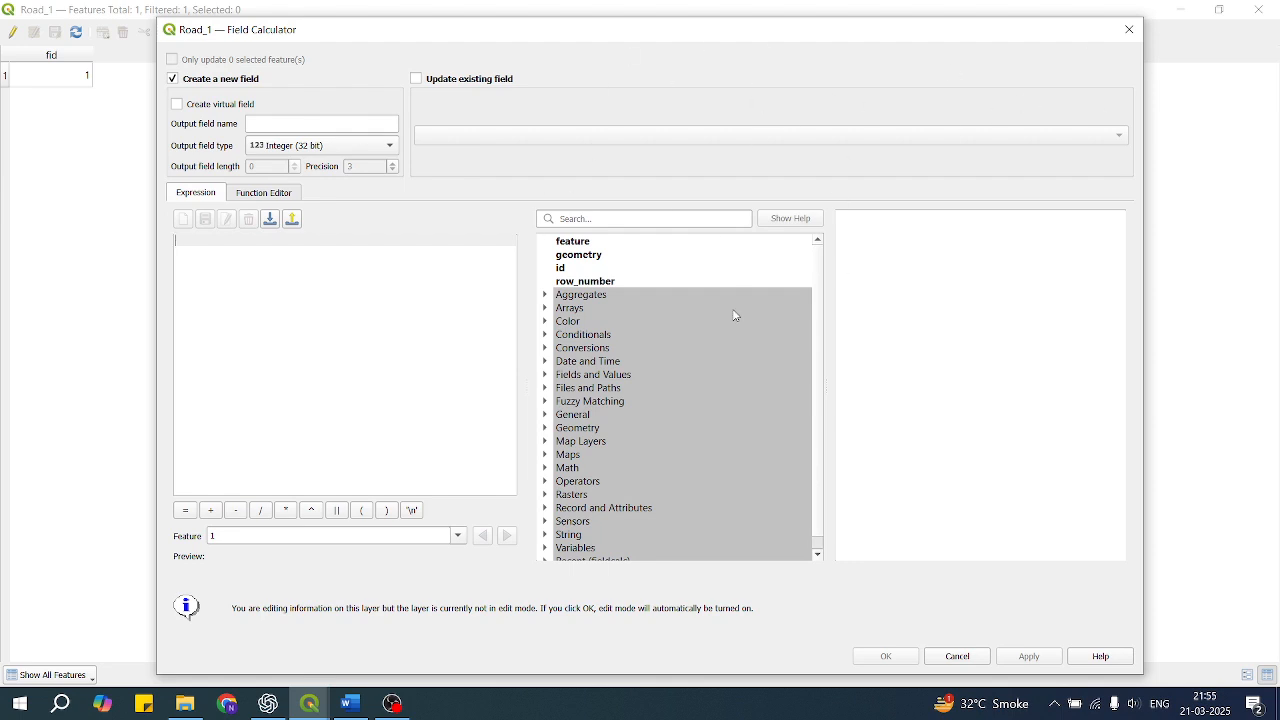
click(1129, 29)
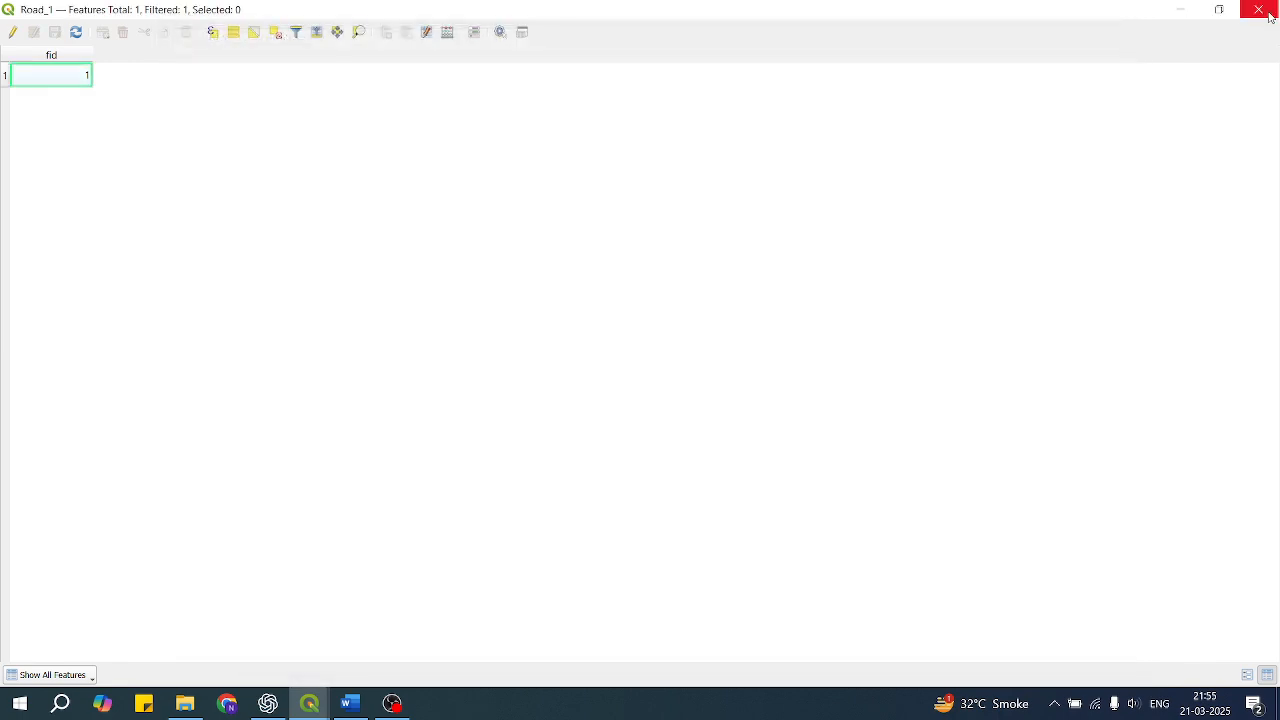
click(1258, 9)
Extract the vertices of Road_1 into a temporary point layer
click(1075, 186)
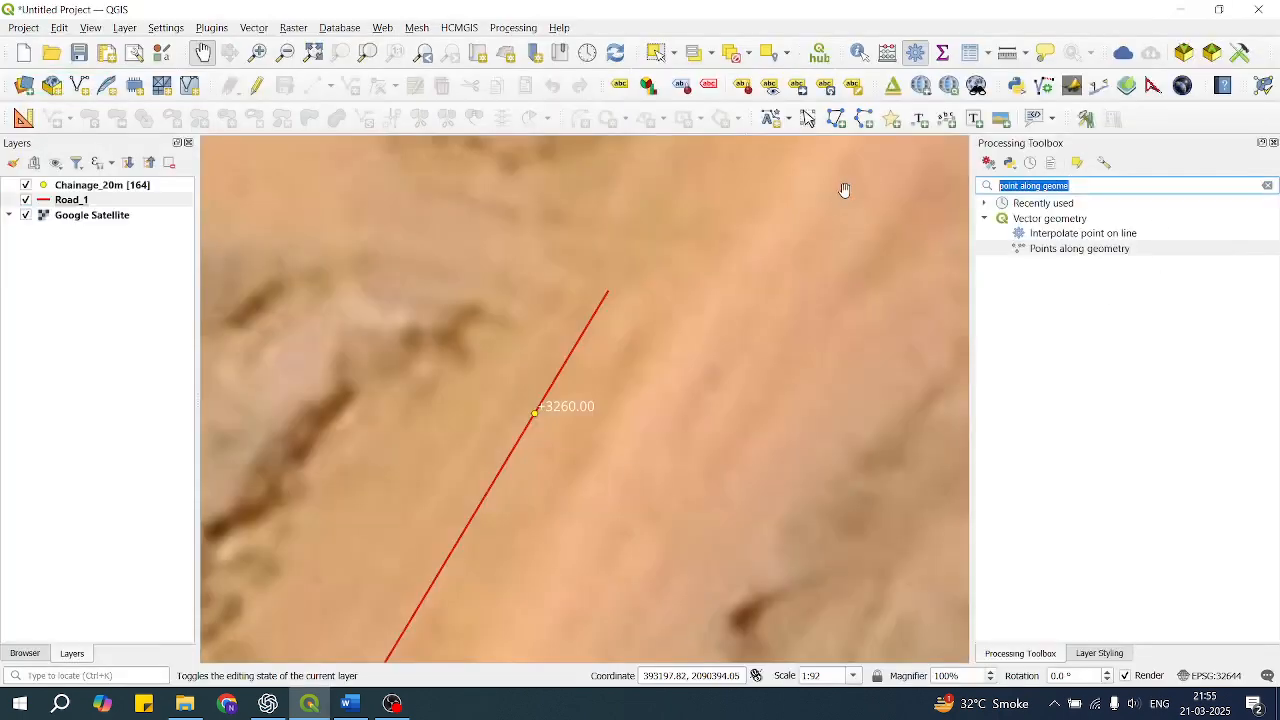
key(BackSpace)
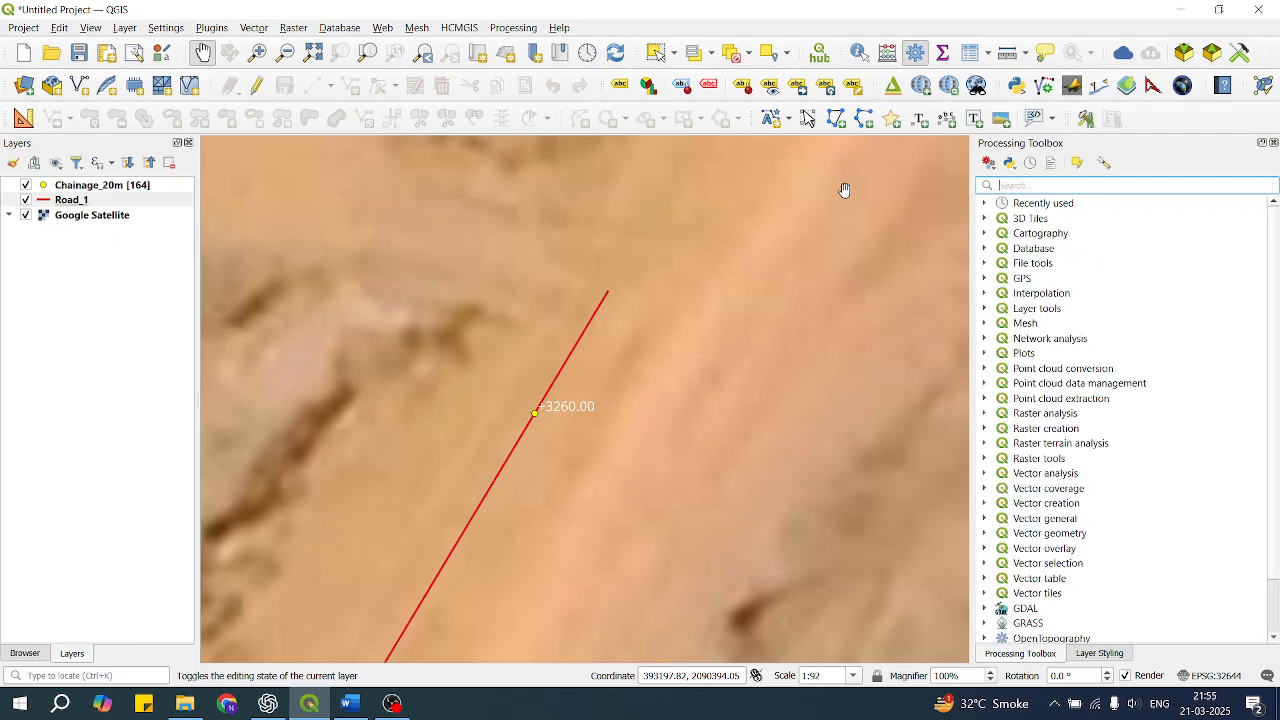
text(vertices)
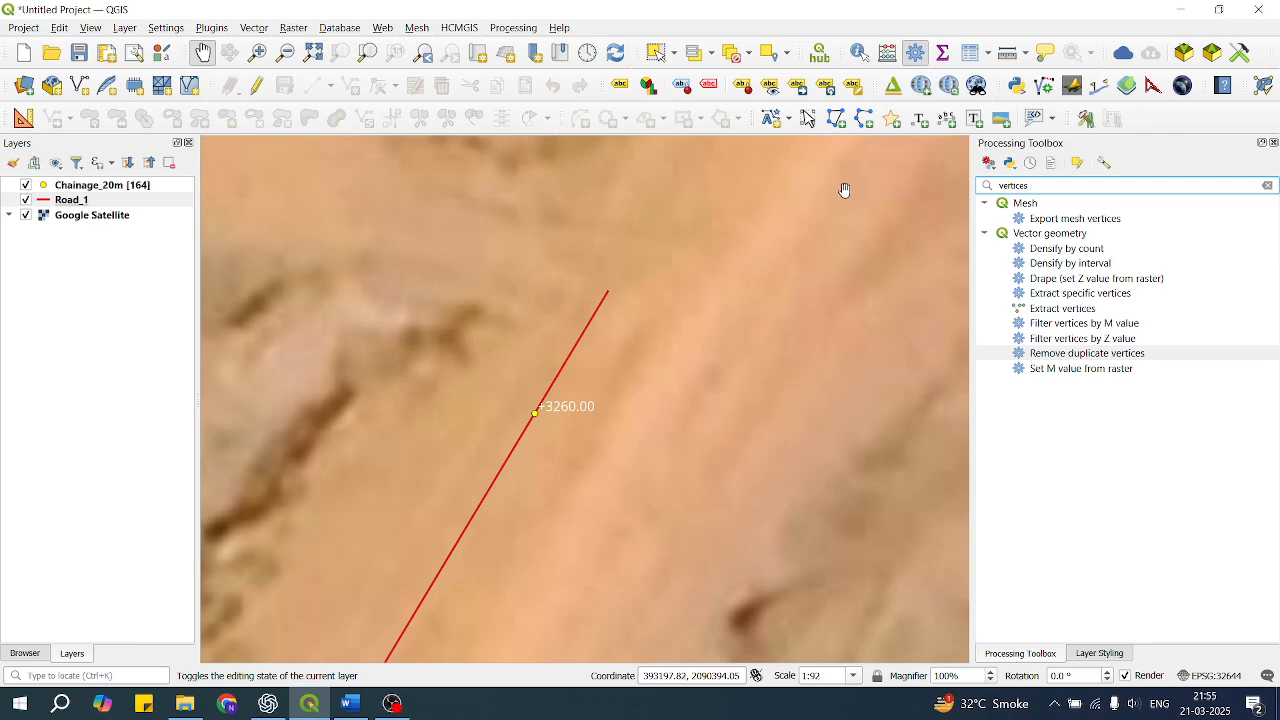
double_click(1068, 309)
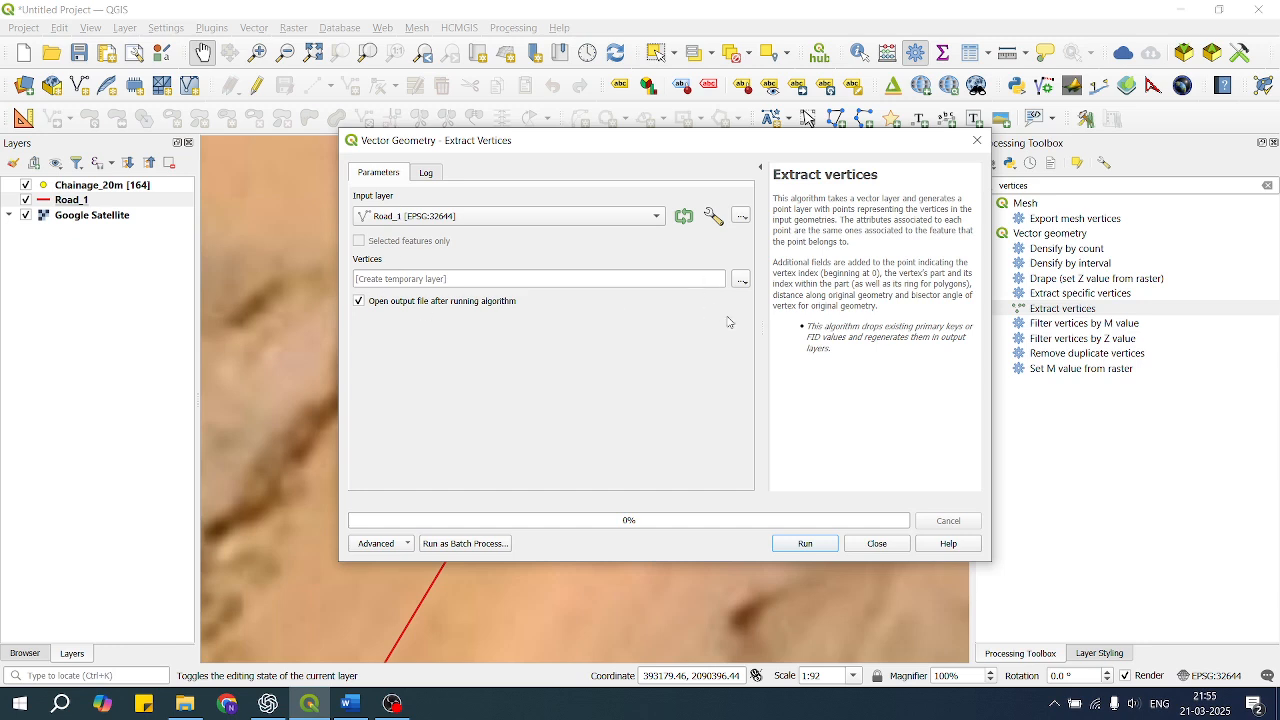
click(806, 544)
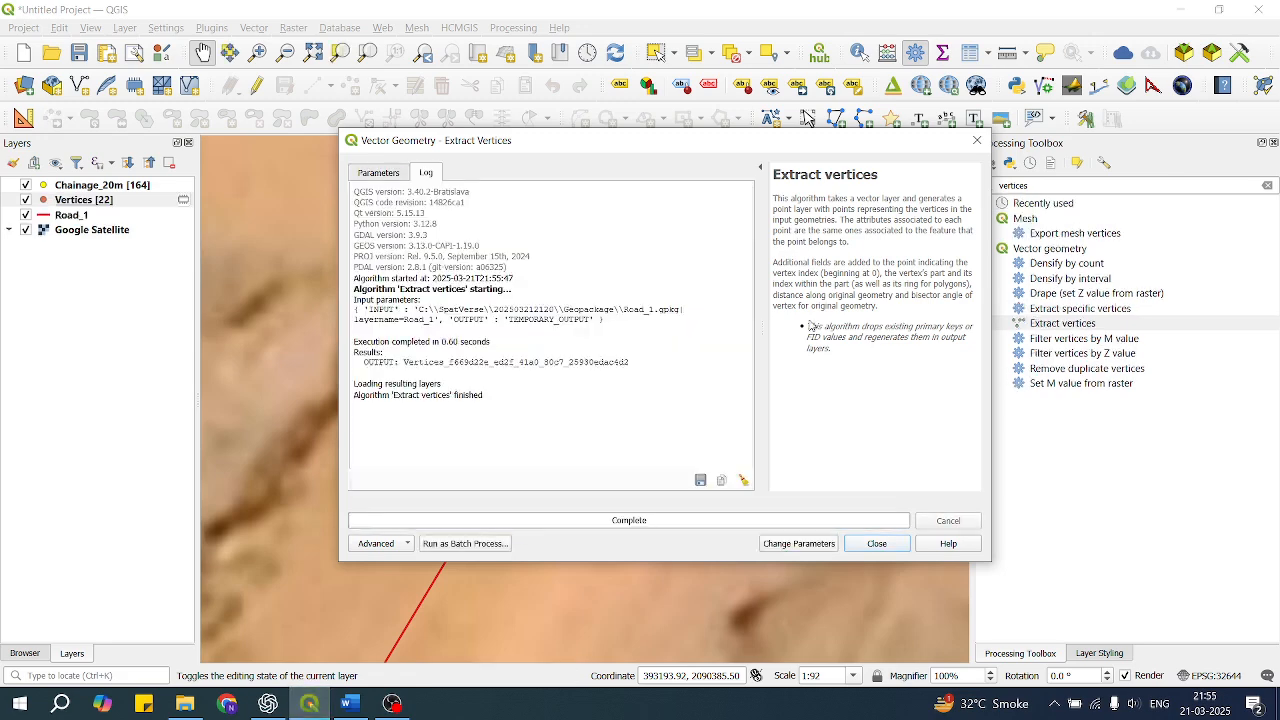
click(878, 544)
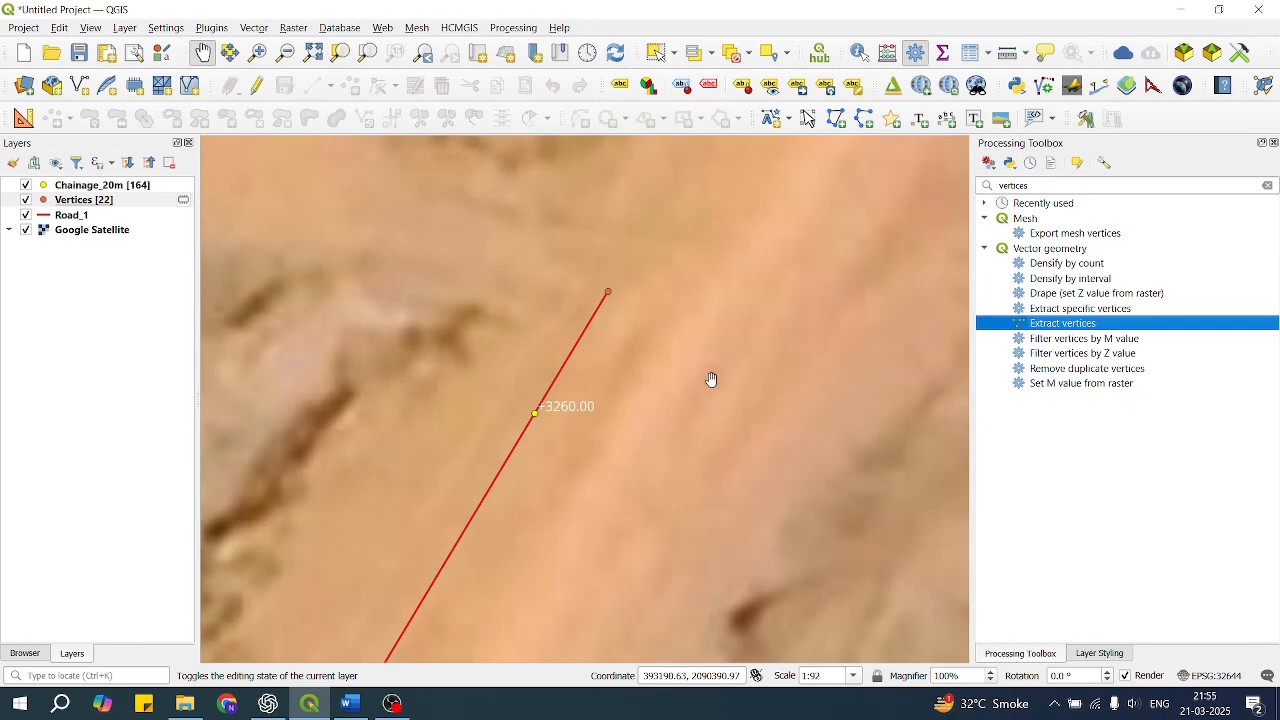
Examine the extracted vertices at the road's northern end and along it to the 0.00 chainage point
scroll(616, 293, up, 1)
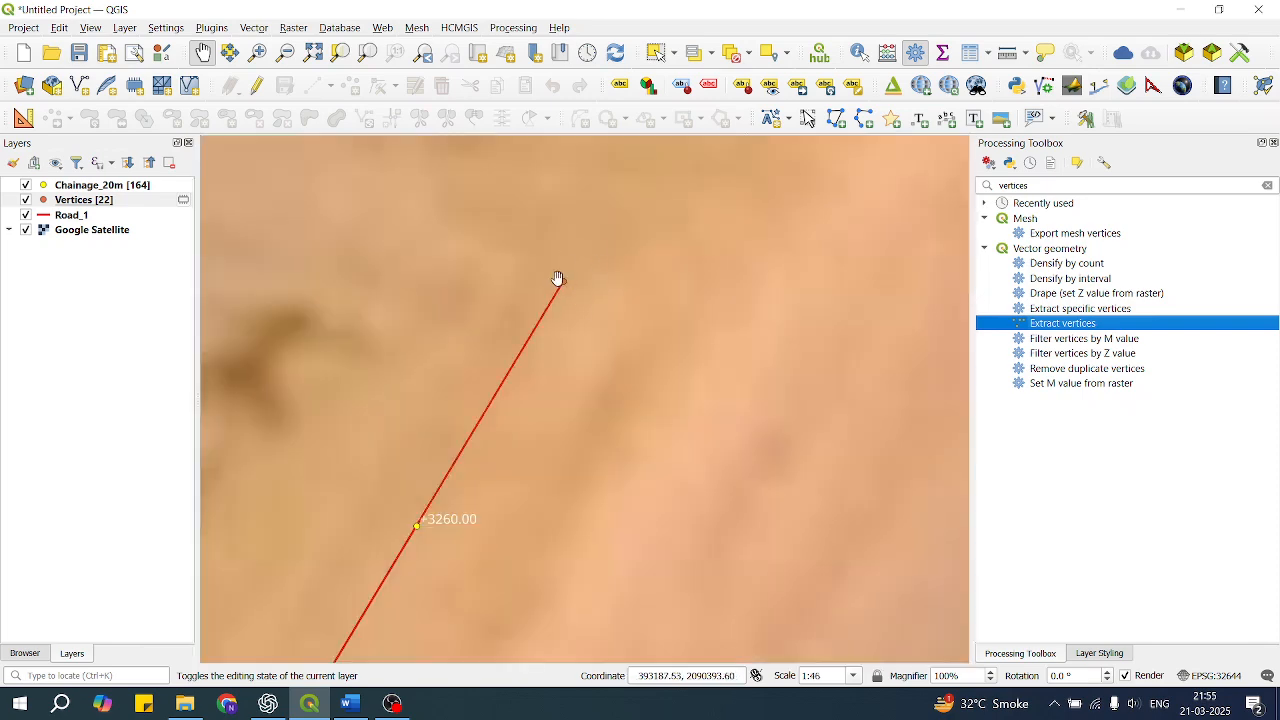
scroll(558, 280, down, 5)
drag(457, 512, 671, 229)
scroll(636, 296, down, 2)
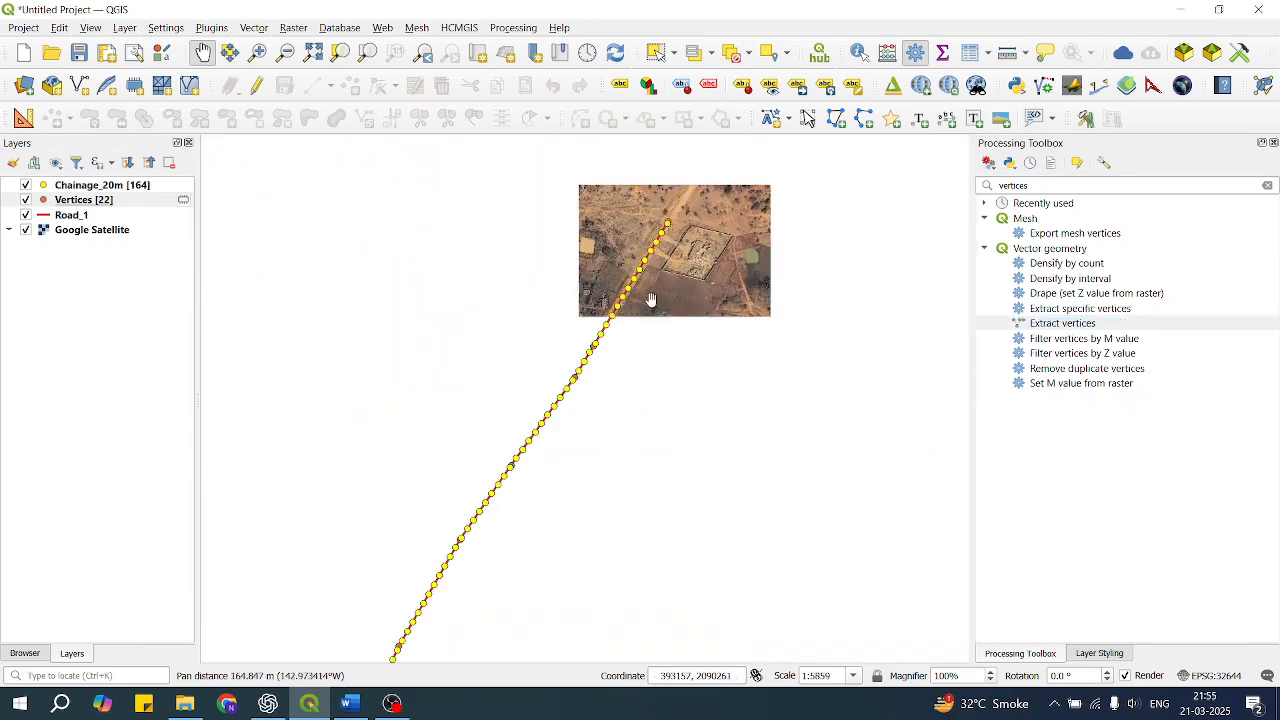
drag(496, 531, 716, 138)
drag(519, 585, 556, 38)
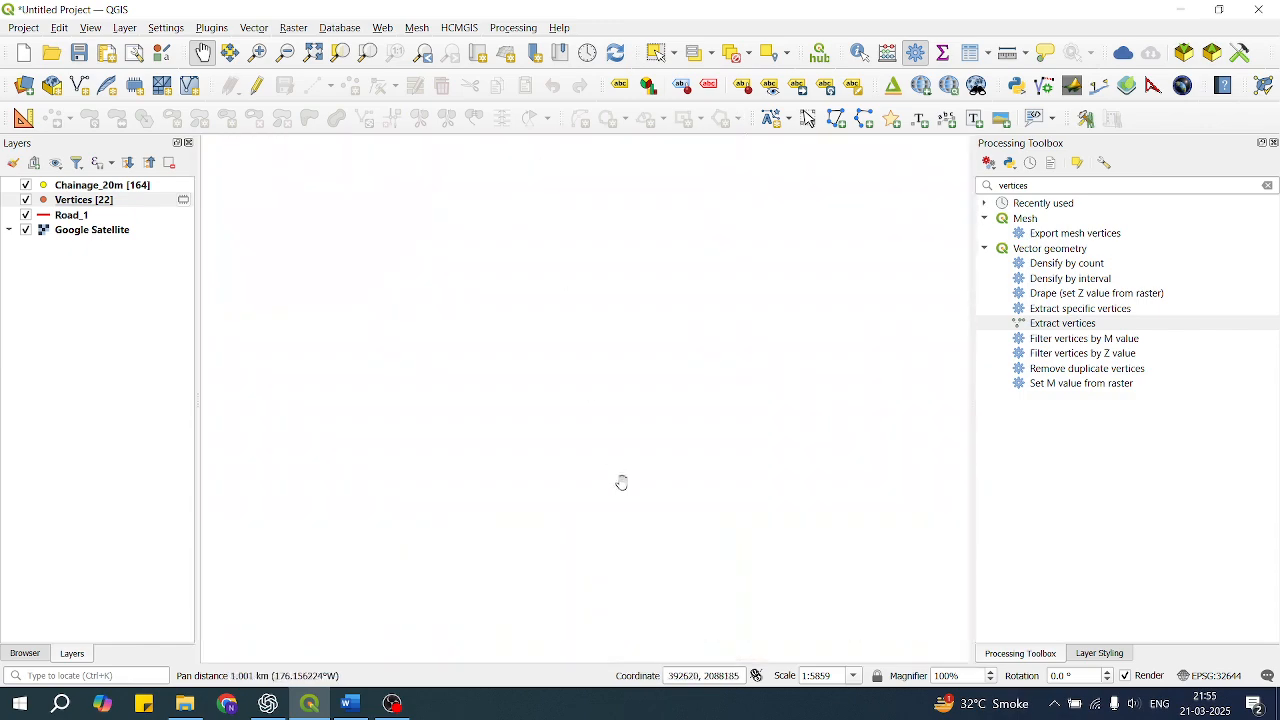
drag(828, 586, 437, 239)
scroll(602, 447, up, 2)
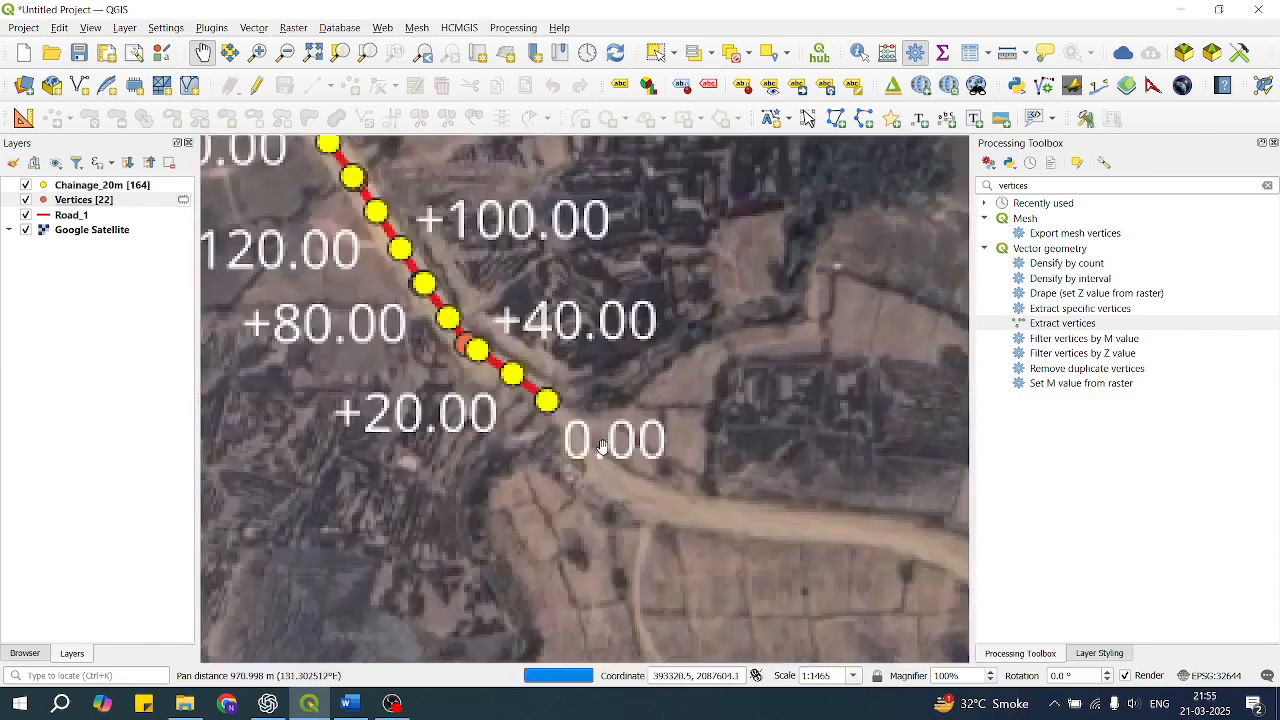
scroll(602, 447, up, 3)
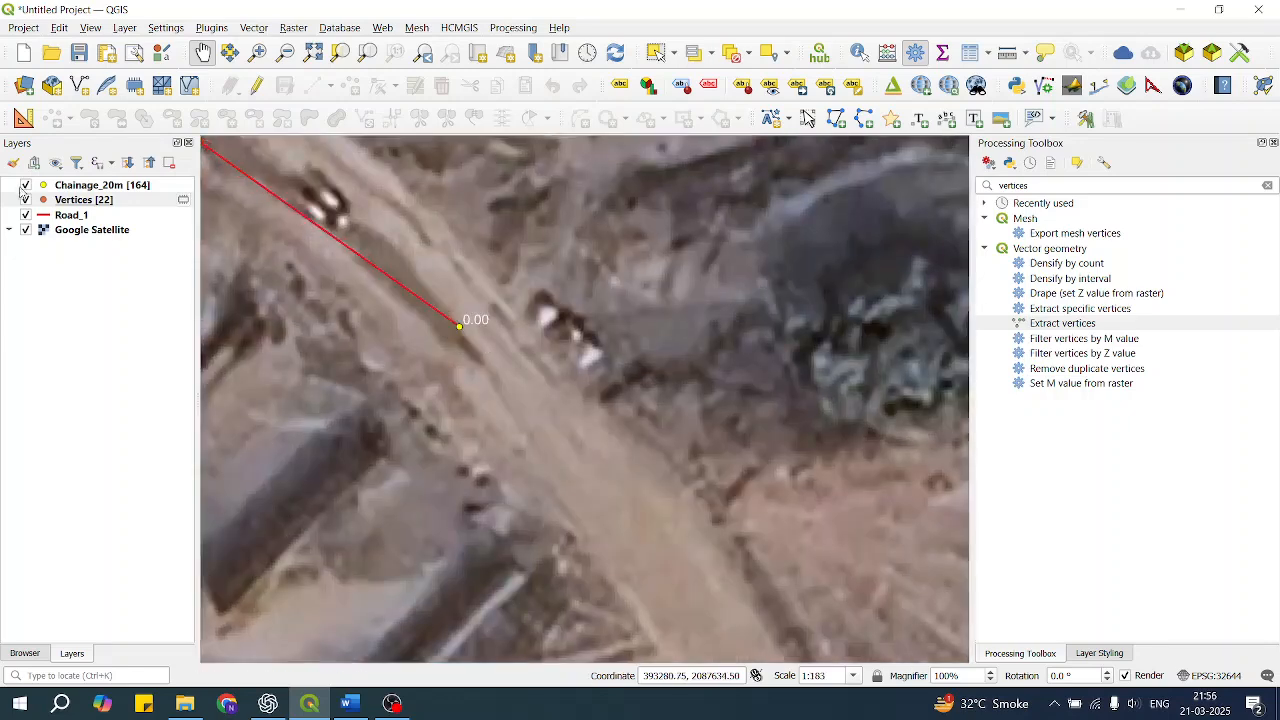
Hide the Chainage_20m layer to expose the extracted vertex at the road's southern end
click(25, 188)
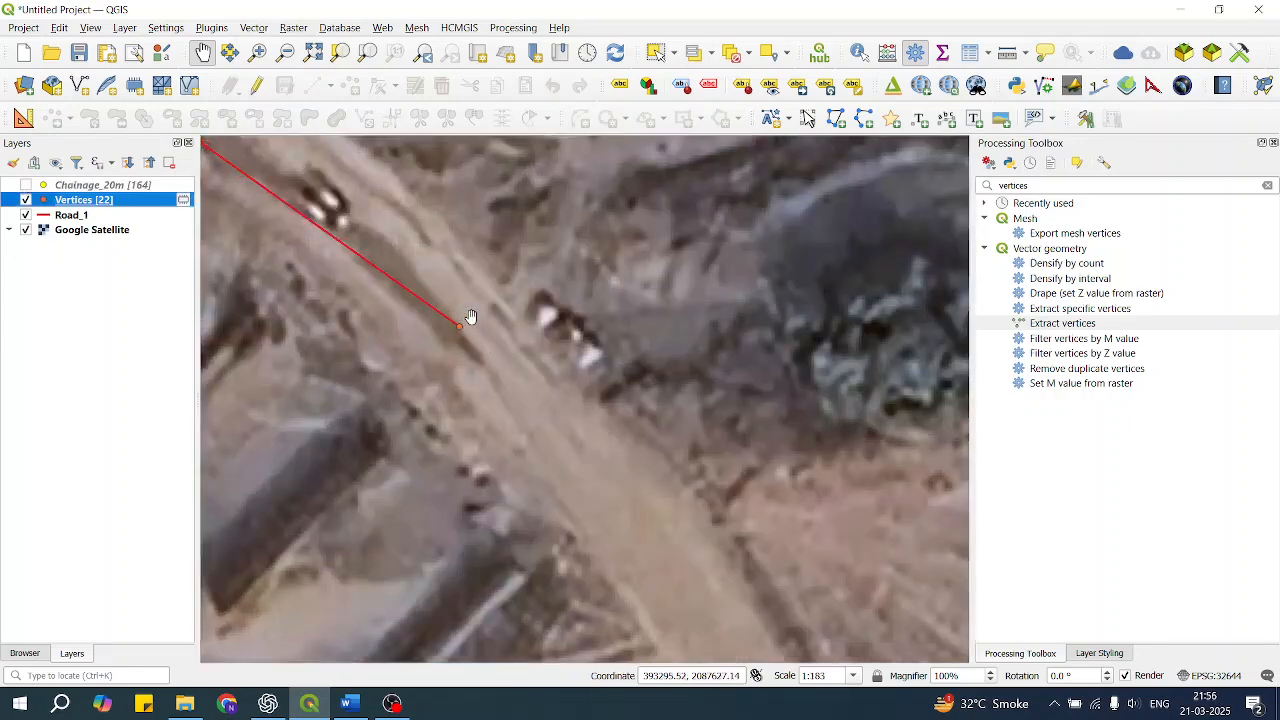
drag(506, 376, 633, 525)
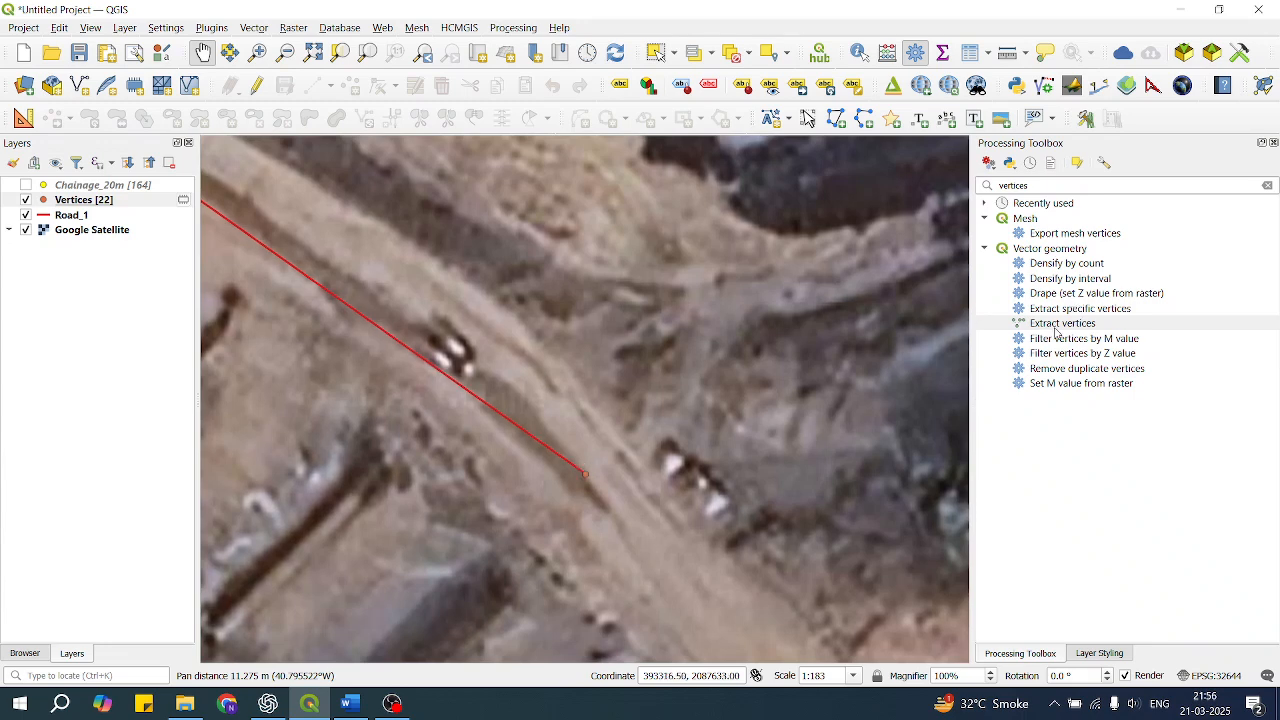
click(1055, 326)
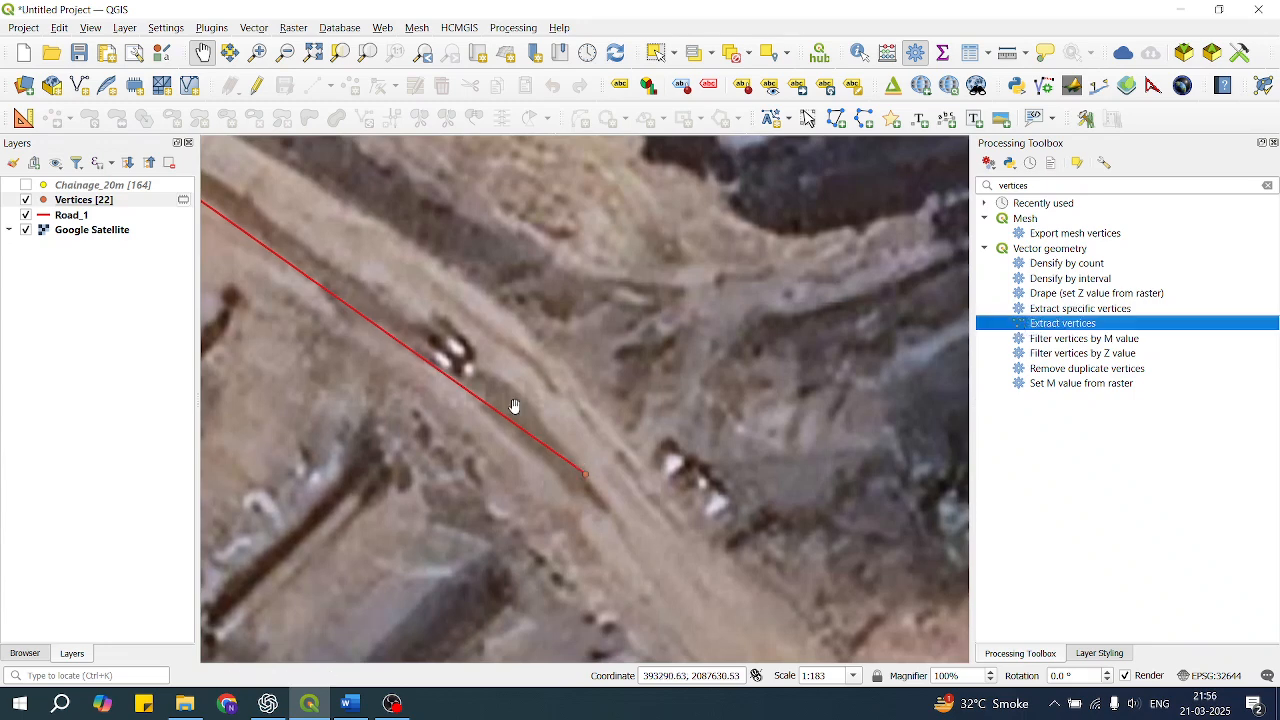
Examine the extracted vertices at the bends along the southern part of Road_1
scroll(536, 399, down, 1)
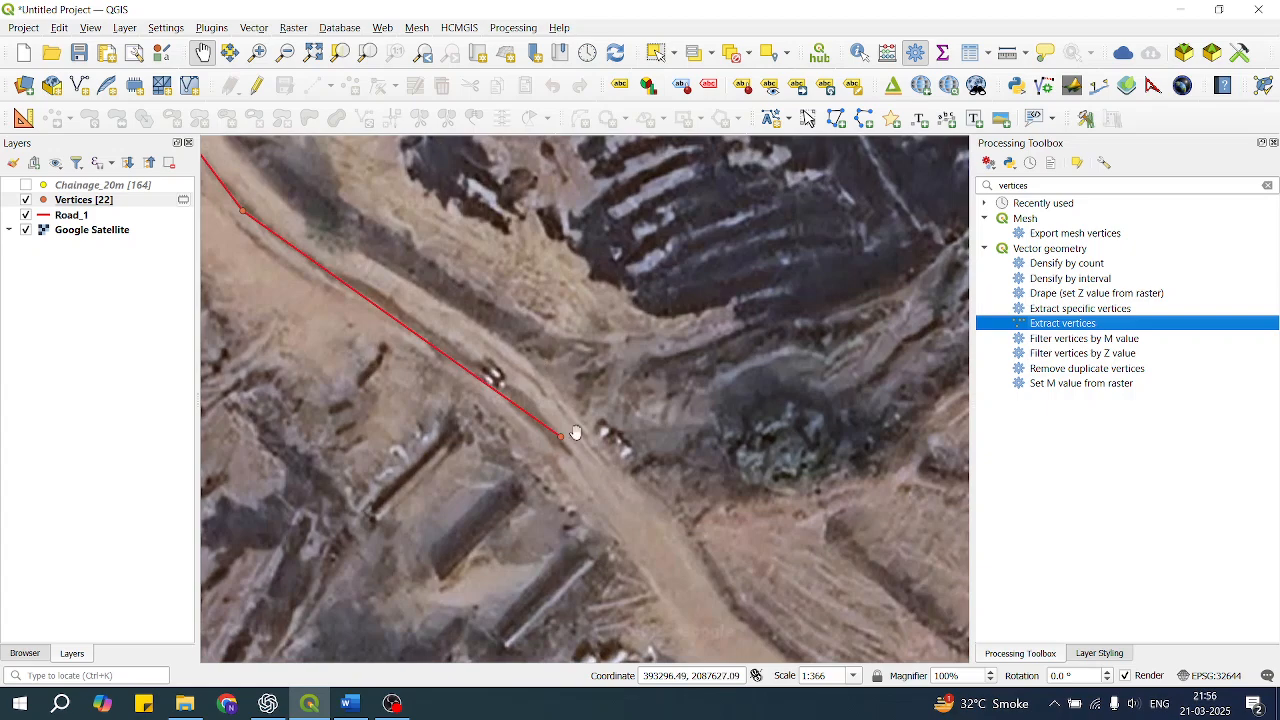
drag(416, 340, 594, 551)
scroll(478, 425, up, 2)
scroll(594, 551, down, 1)
drag(398, 318, 488, 430)
scroll(488, 430, down, 1)
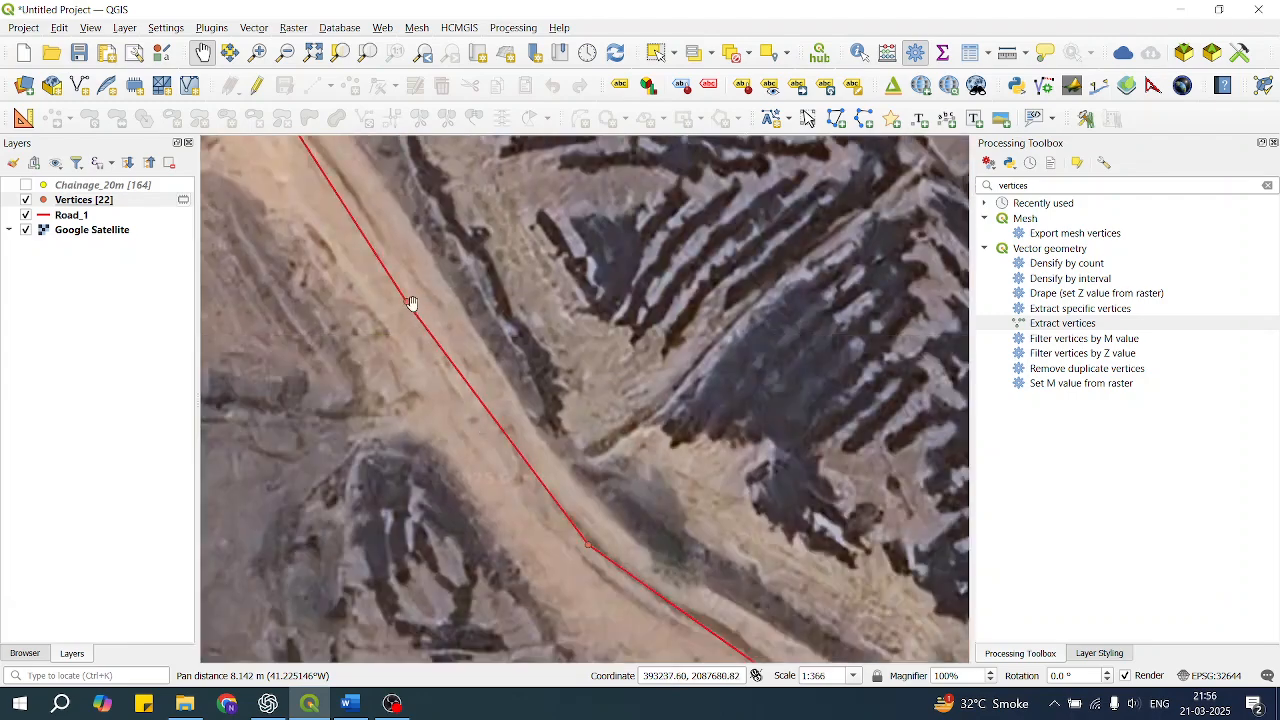
scroll(411, 304, up, 2)
scroll(412, 325, down, 2)
scroll(412, 324, down, 2)
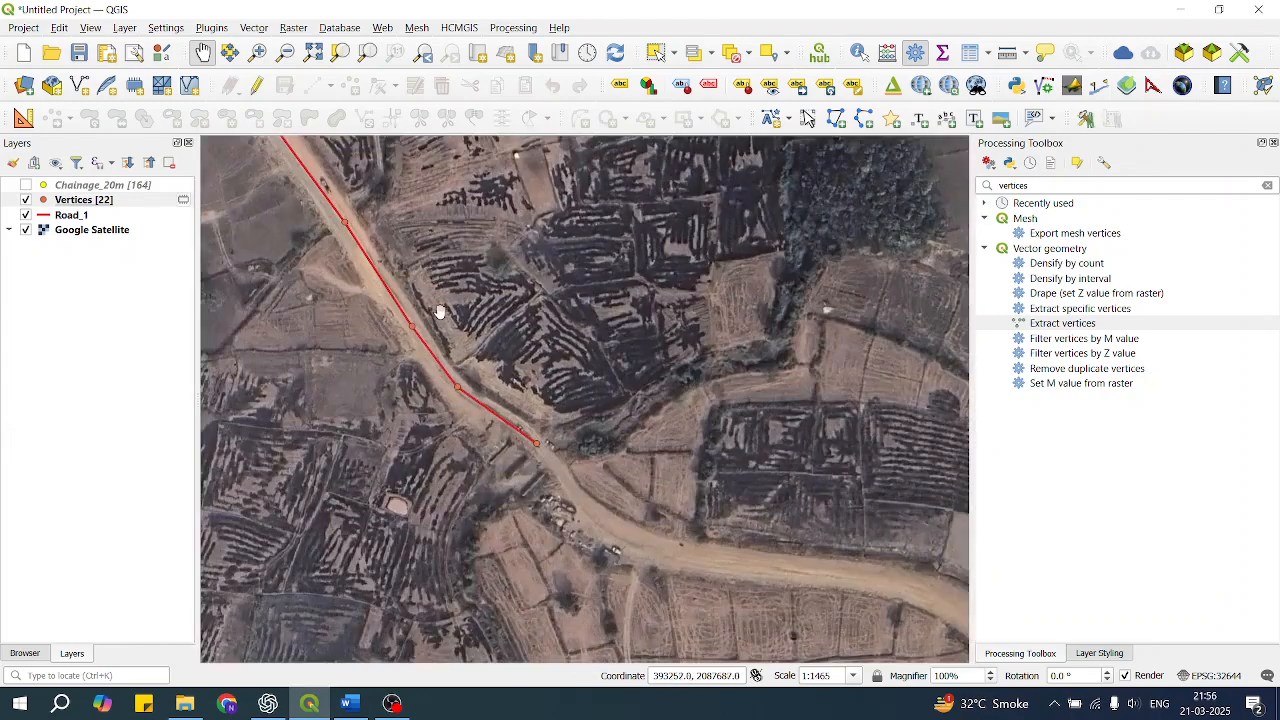
drag(443, 280, 443, 343)
scroll(420, 352, up, 1)
scroll(420, 352, up, 3)
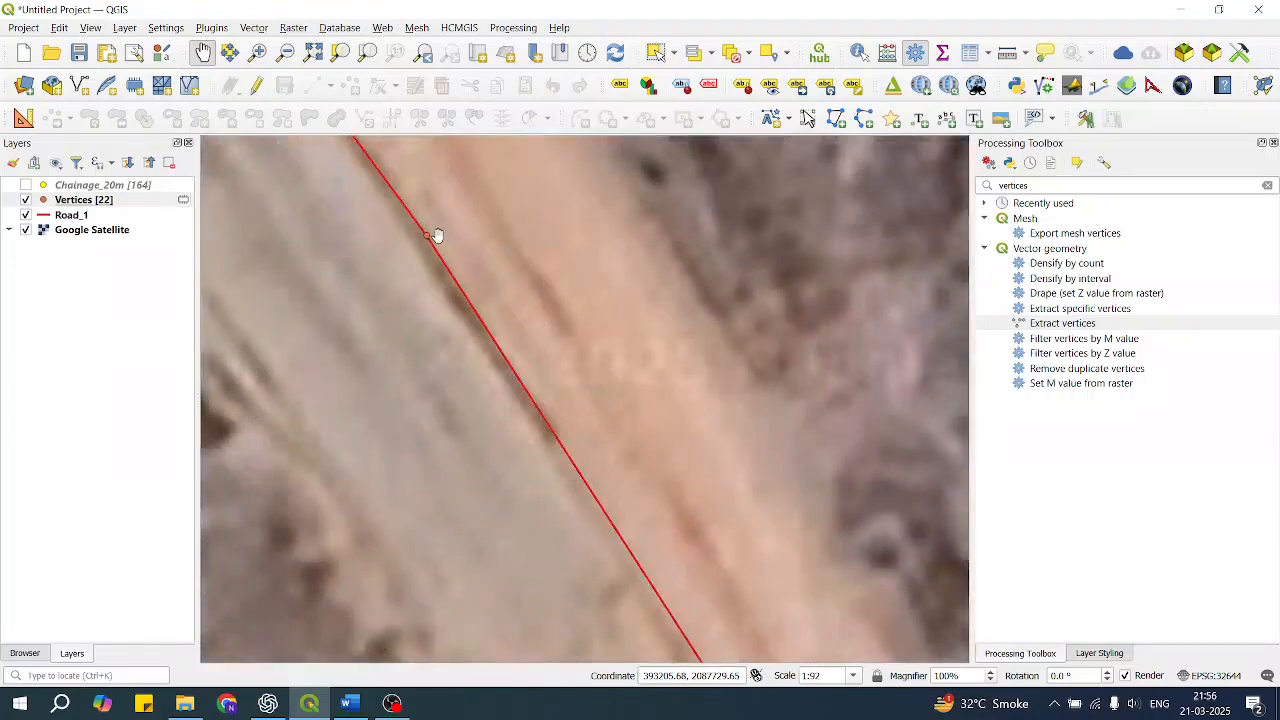
scroll(436, 235, down, 2)
scroll(543, 422, down, 2)
drag(543, 422, 431, 288)
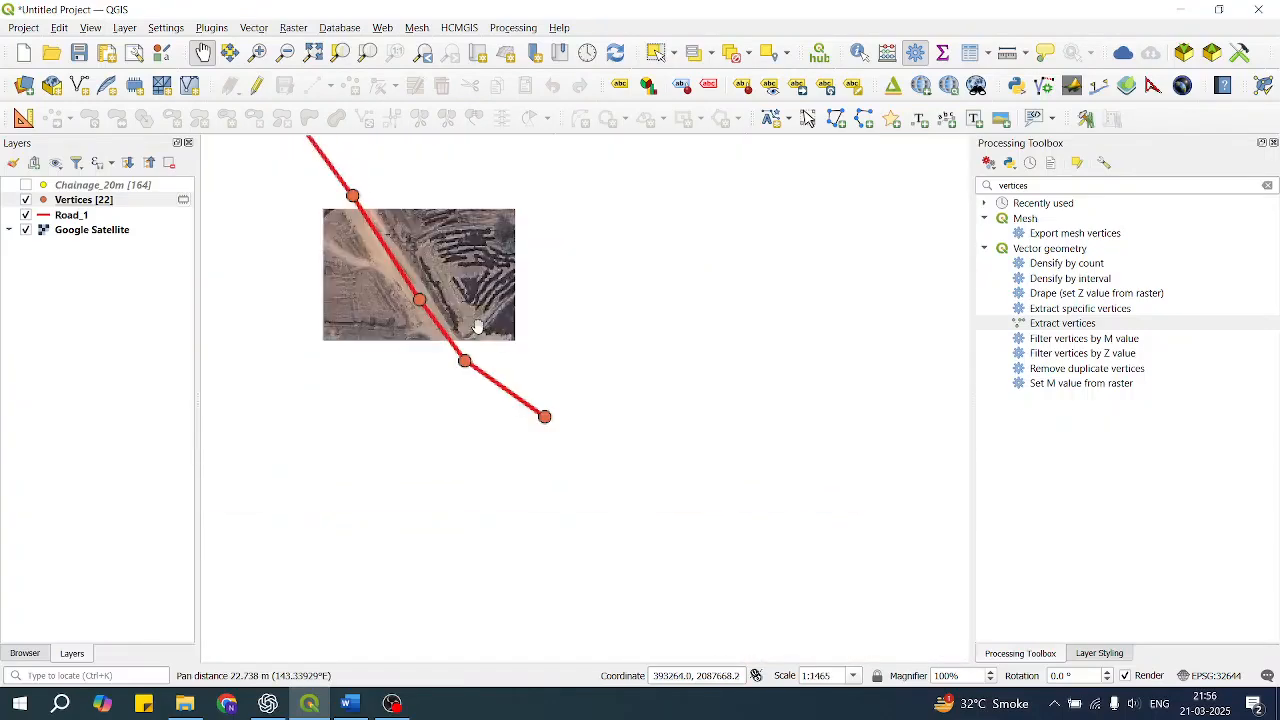